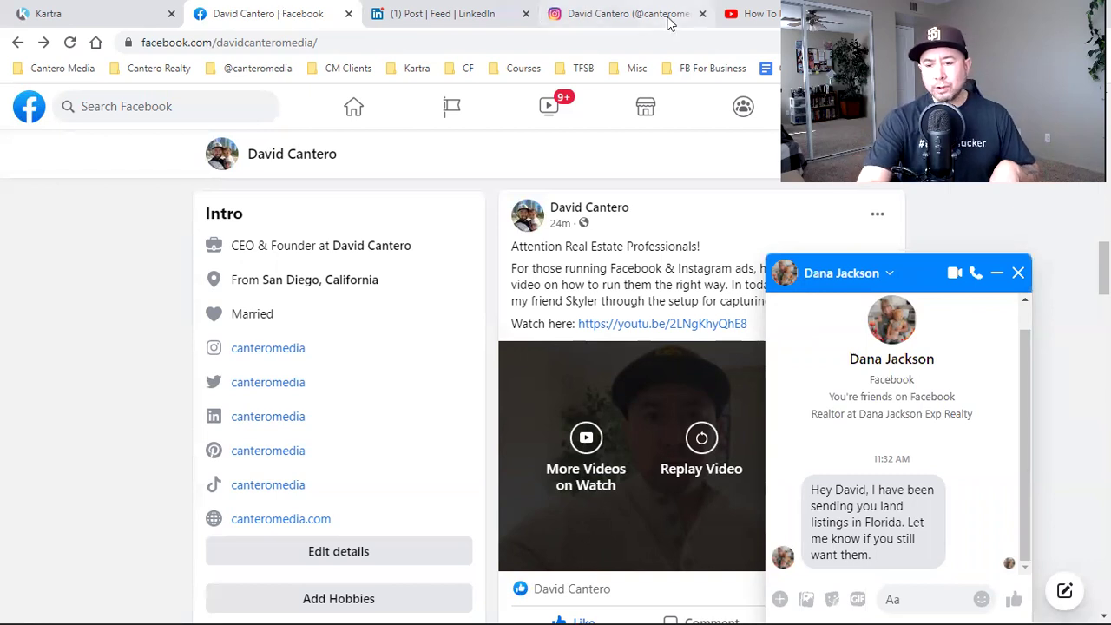
# Close the Messenger chat and scroll back up to the Facebook profile header.
pyautogui.click(1019, 276)
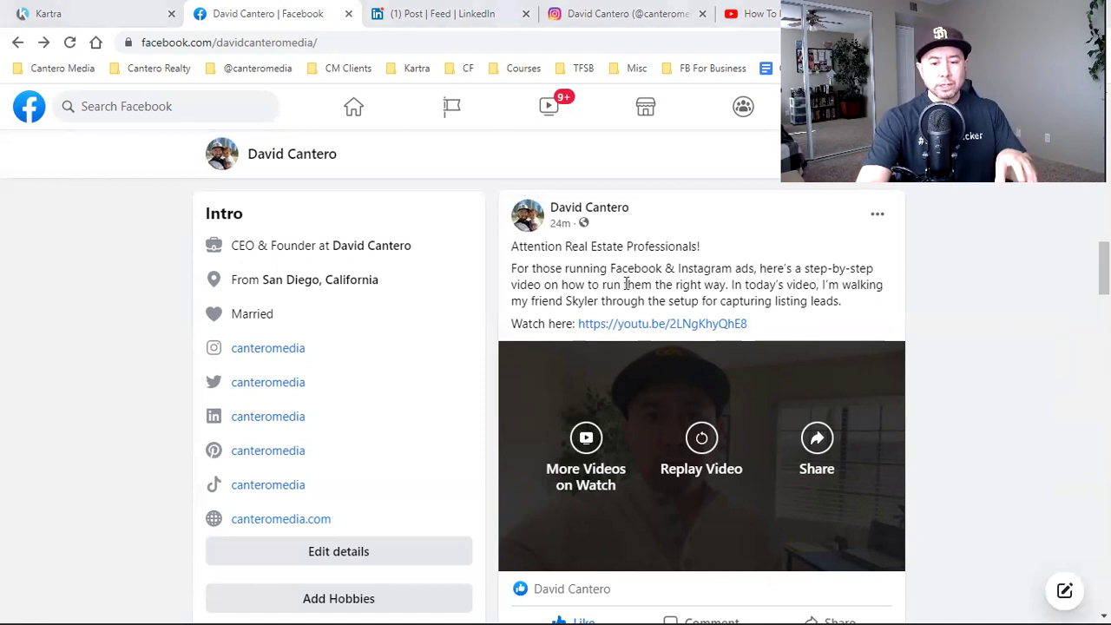
pyautogui.scroll(15, 626, 283)
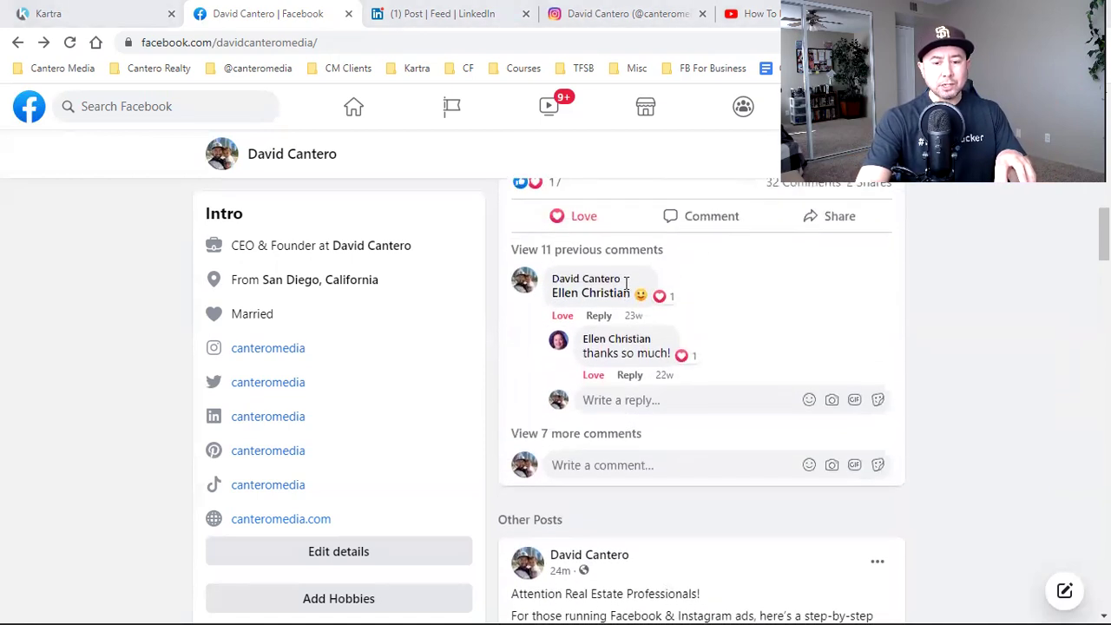
pyautogui.scroll(3, 625, 284)
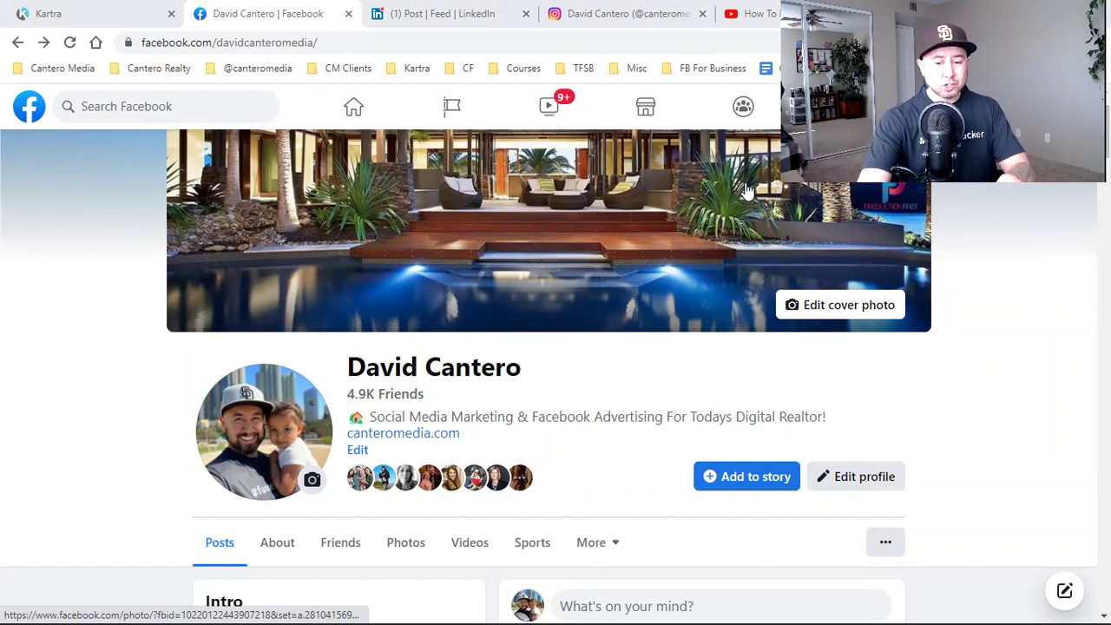
# Replay the ads tutorial video in the Other Posts section, then return to the Intro details.
pyautogui.scroll(-5, 867, 429)
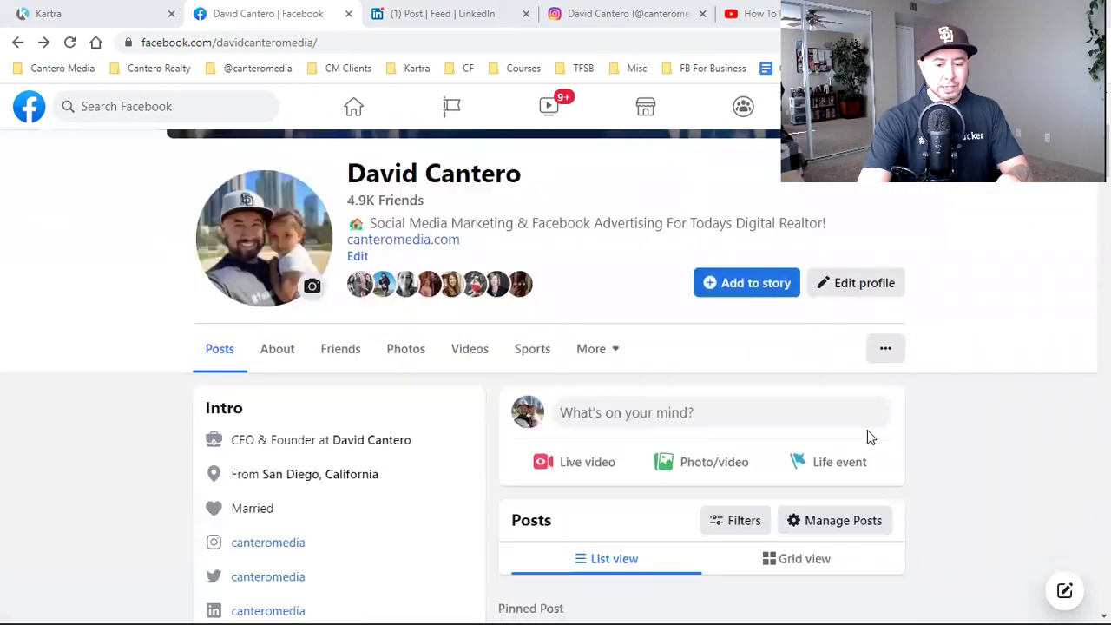
pyautogui.scroll(-10, 867, 430)
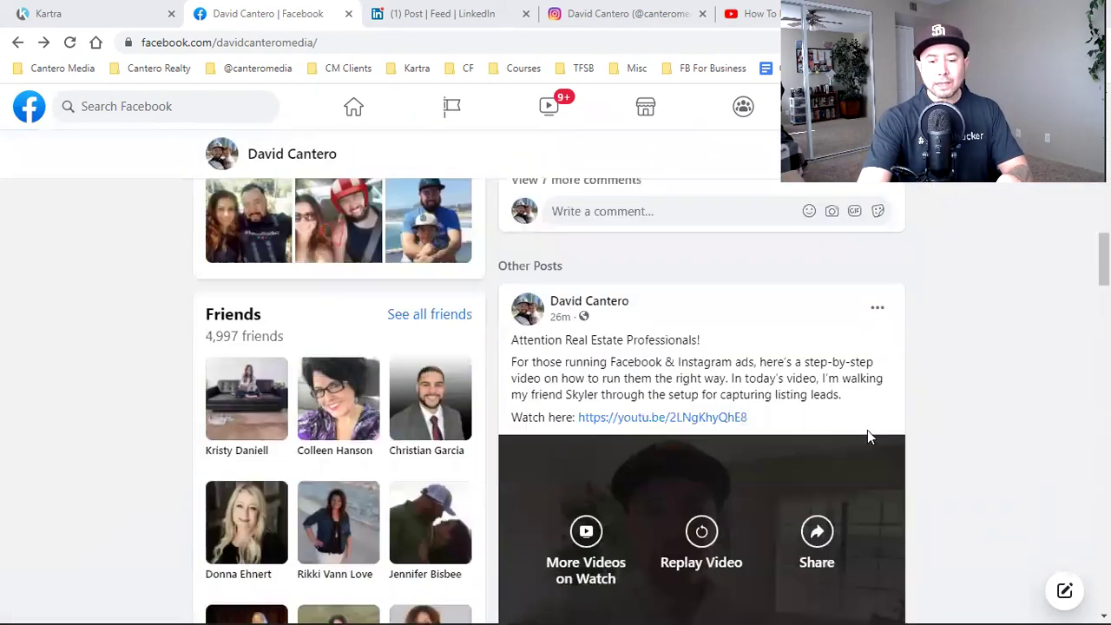
pyautogui.scroll(-1, 867, 437)
pyautogui.click(700, 494)
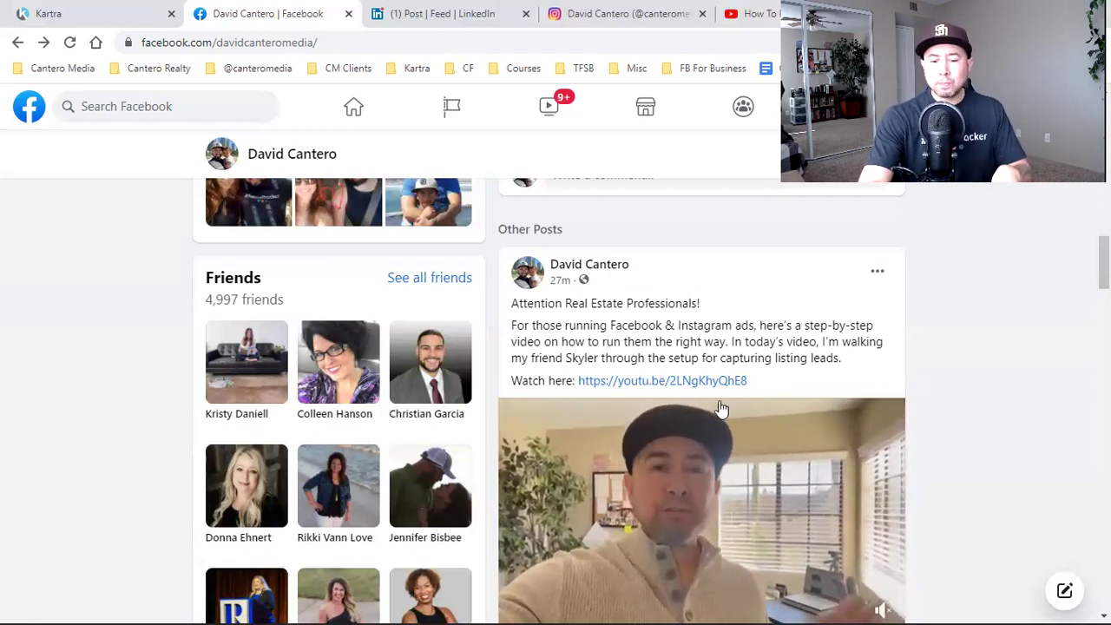
pyautogui.moveTo(629, 595)
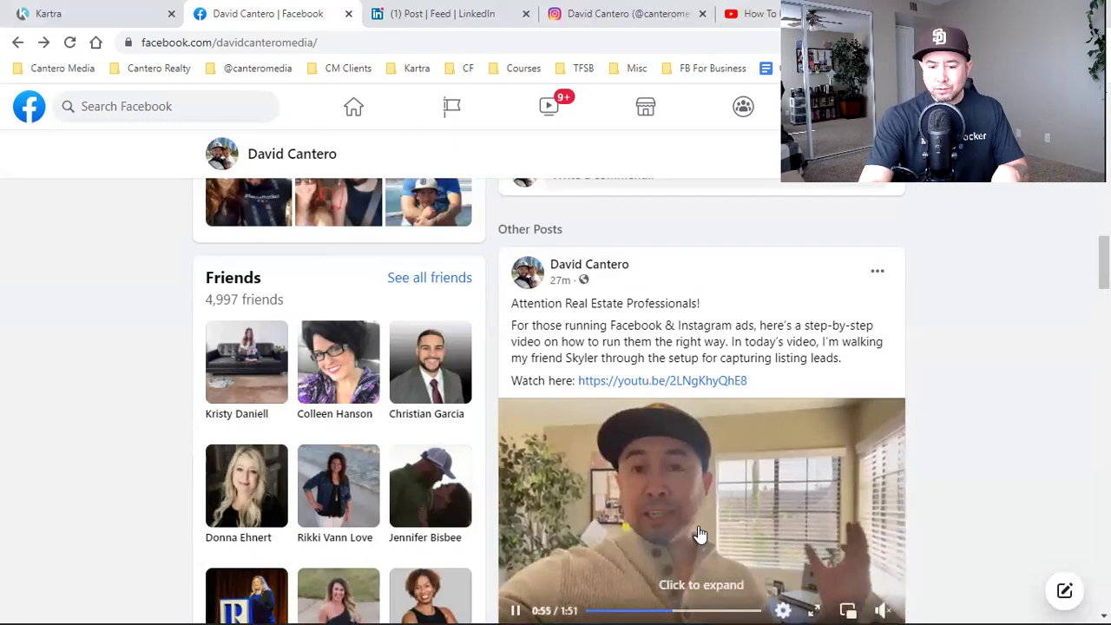
pyautogui.scroll(1, 692, 464)
pyautogui.scroll(6, 692, 464)
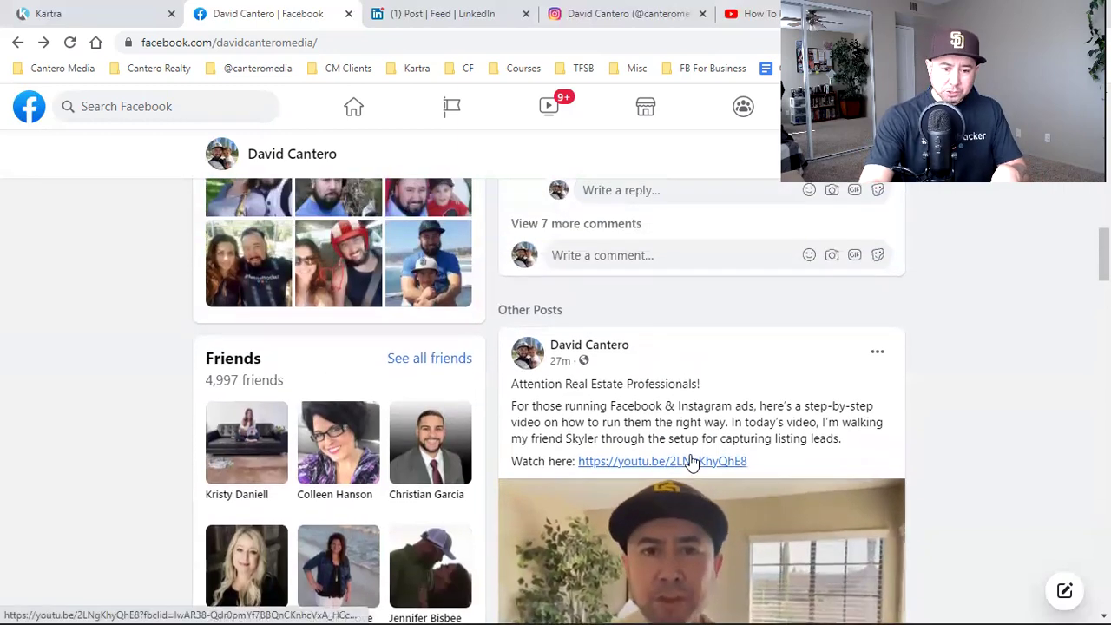
pyautogui.scroll(8, 402, 483)
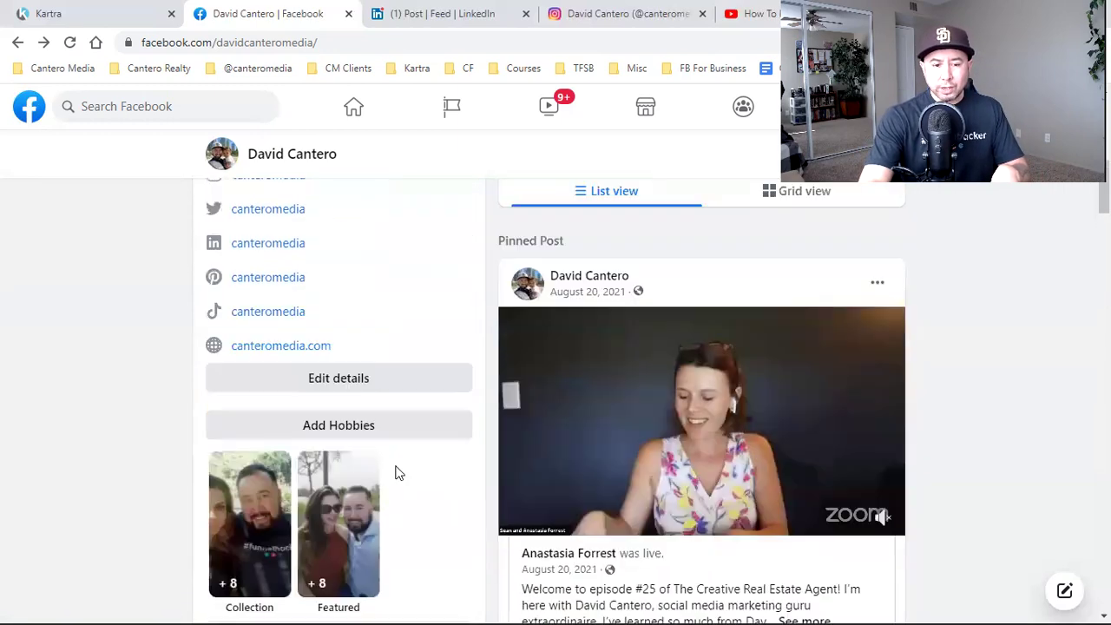
pyautogui.moveTo(360, 399)
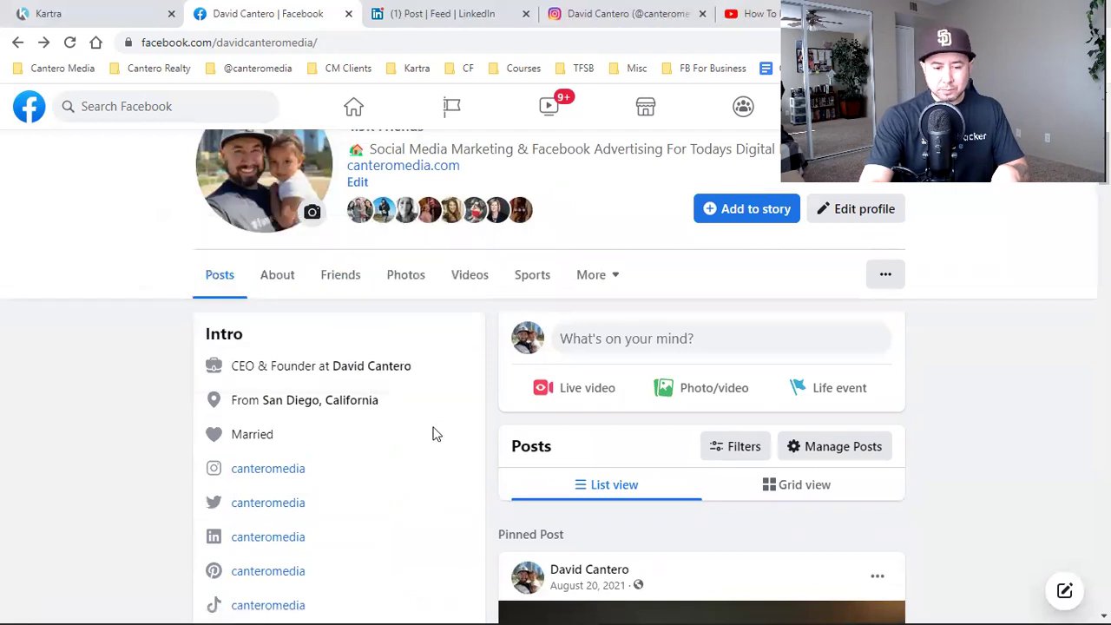
# Open the canteromedia Page and switch to interacting as your personal profile.
pyautogui.click(387, 372)
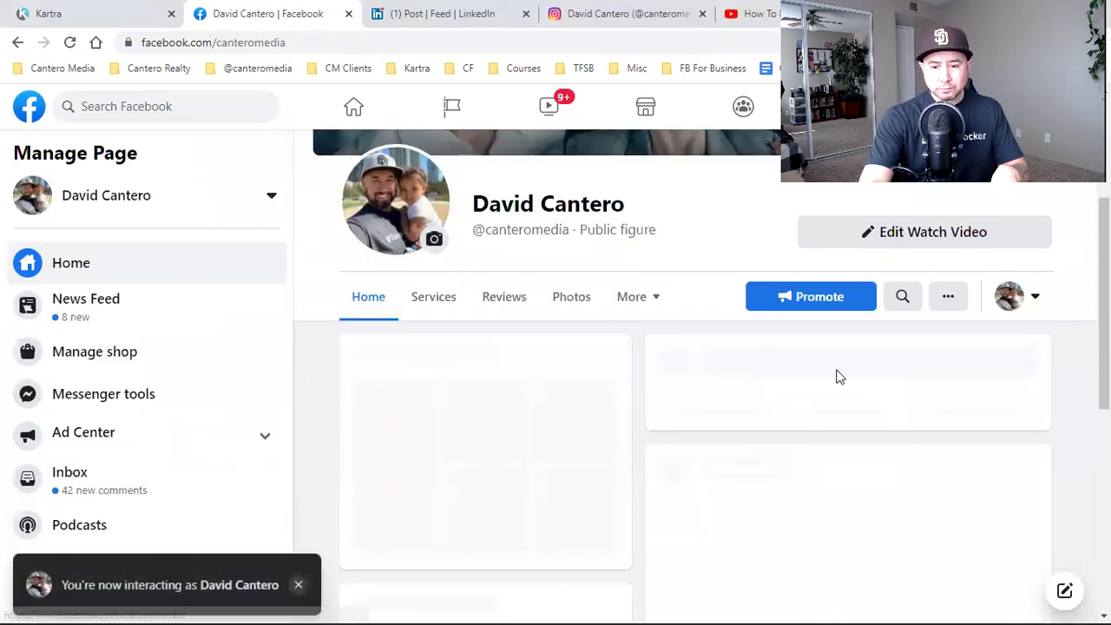
pyautogui.click(1027, 310)
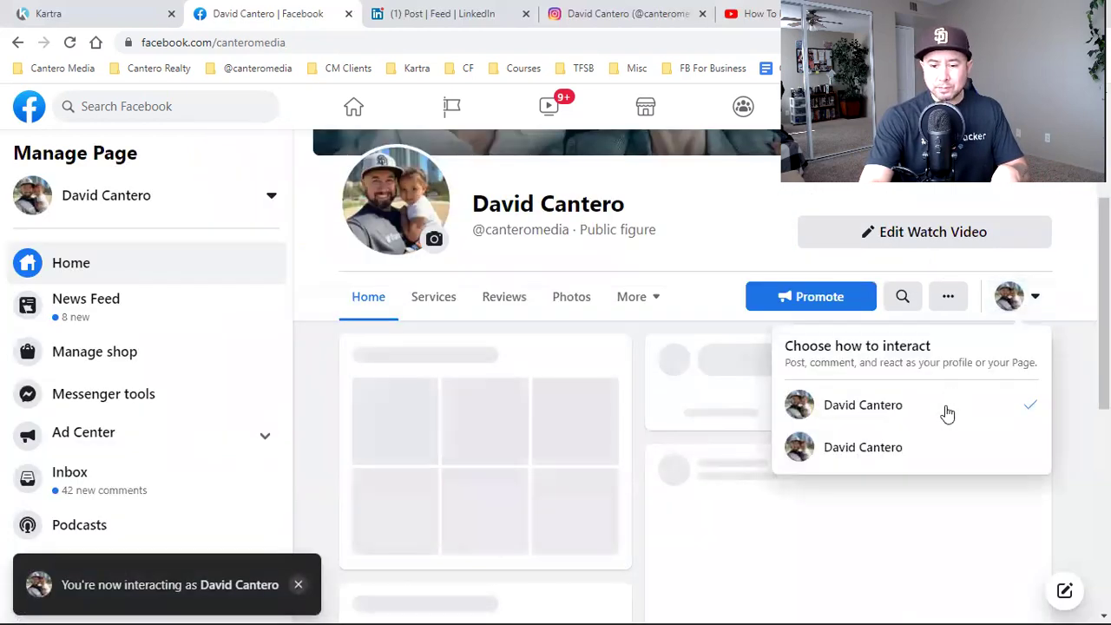
pyautogui.click(926, 460)
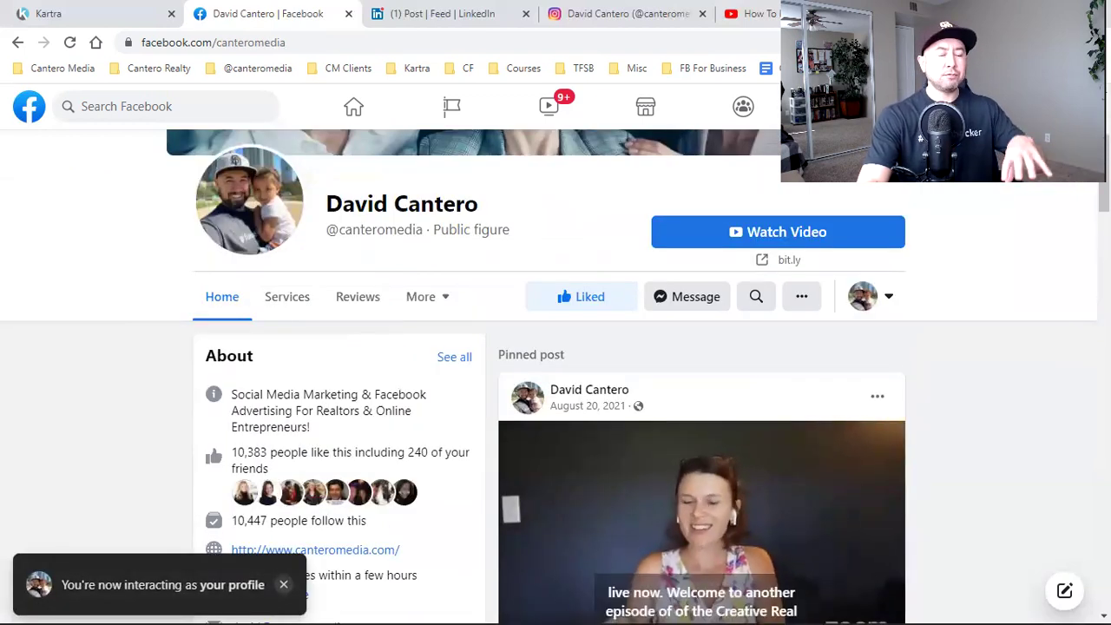
# Scroll to the Page's video post and watch it, then move to the LinkedIn copy.
pyautogui.scroll(-1, 555, 373)
pyautogui.scroll(-5, 510, 221)
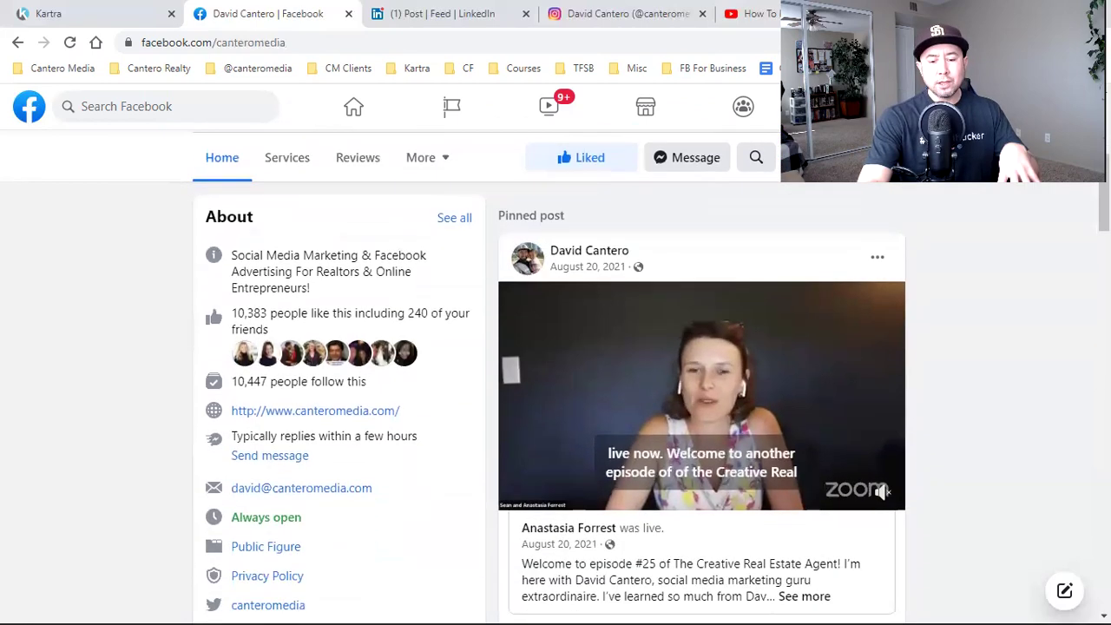
pyautogui.scroll(-2, 549, 401)
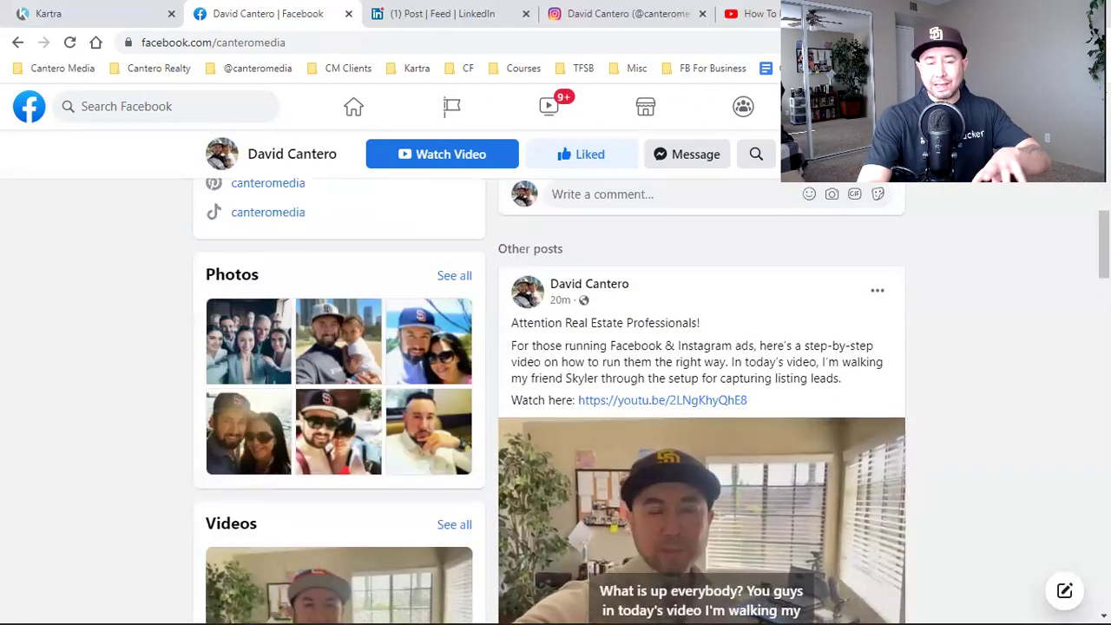
pyautogui.scroll(-1, 549, 400)
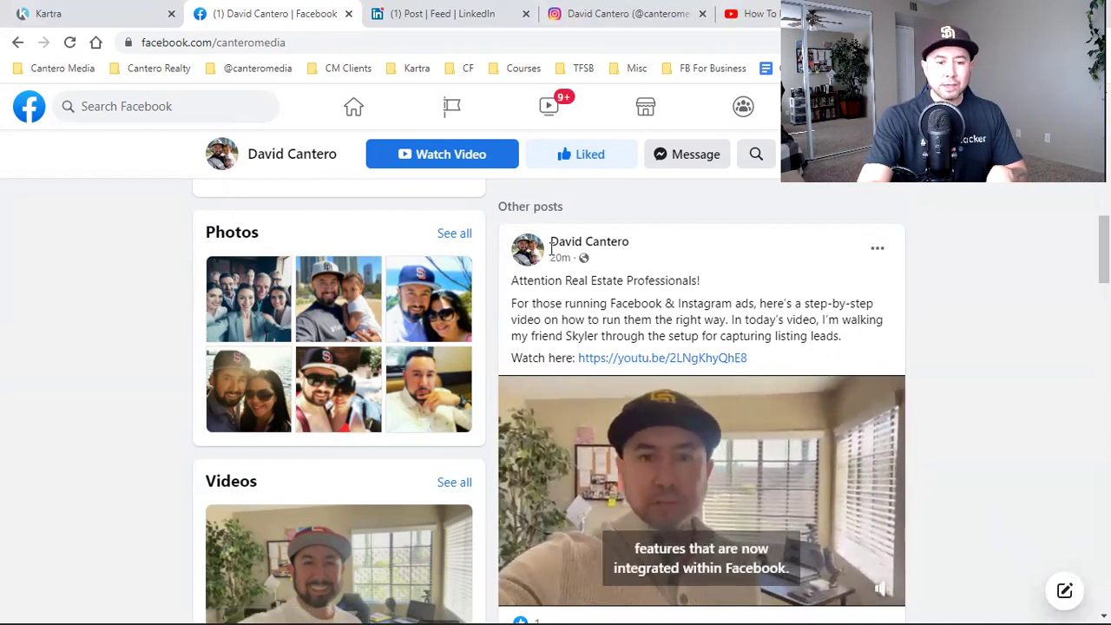
pyautogui.click(491, 15)
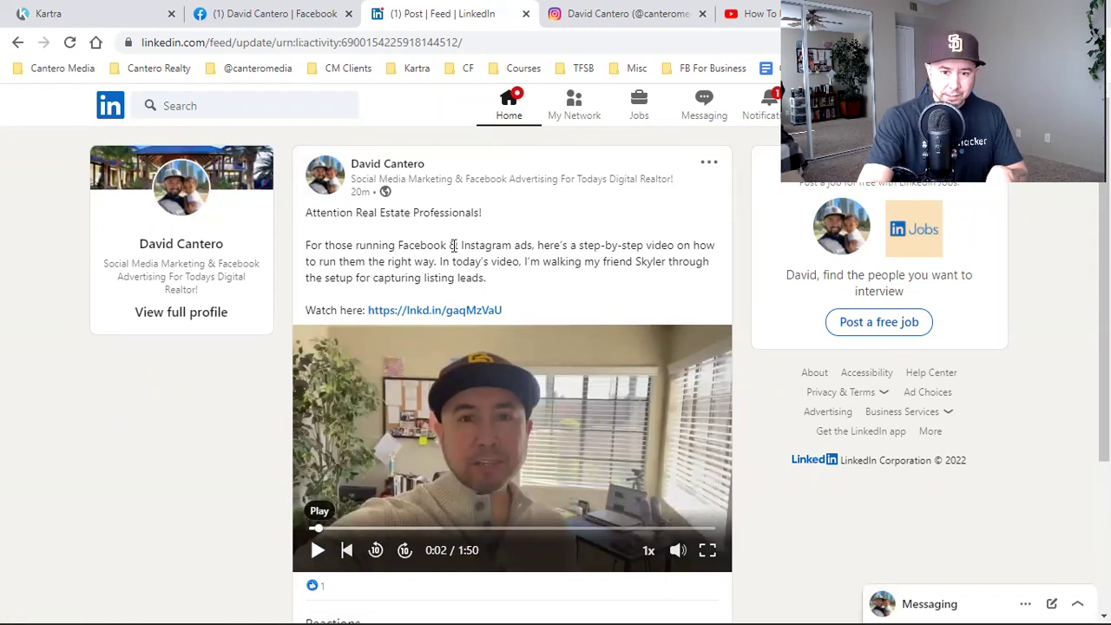
# Close the LinkedIn post tab so the Instagram copy shows.
pyautogui.click(525, 15)
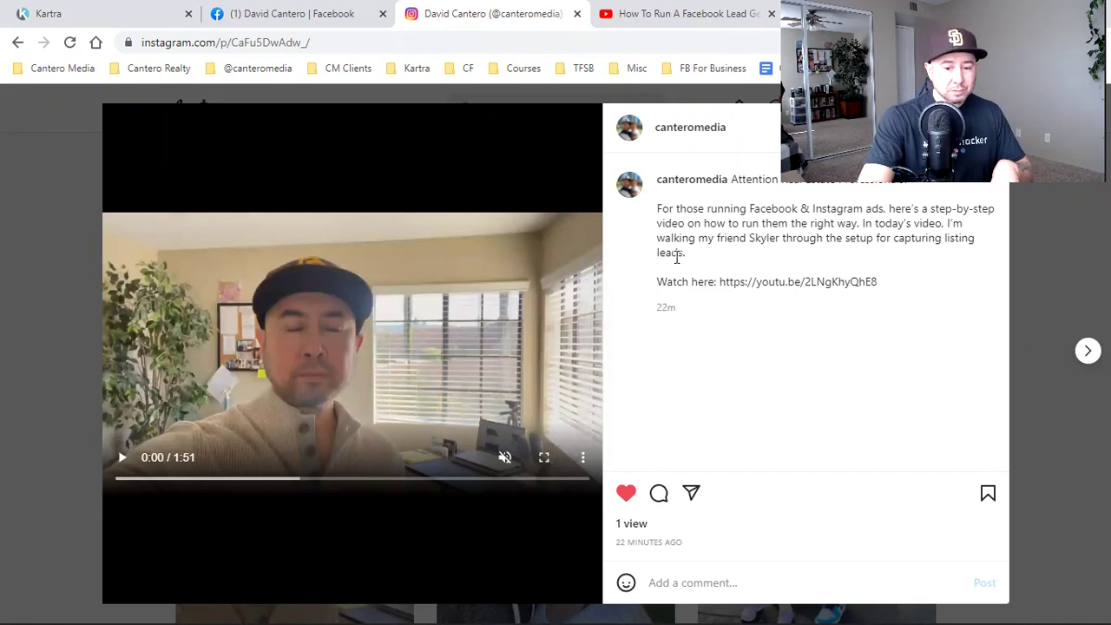
# Close the Instagram post tab, revealing the YouTube lead generation ad video.
pyautogui.click(576, 14)
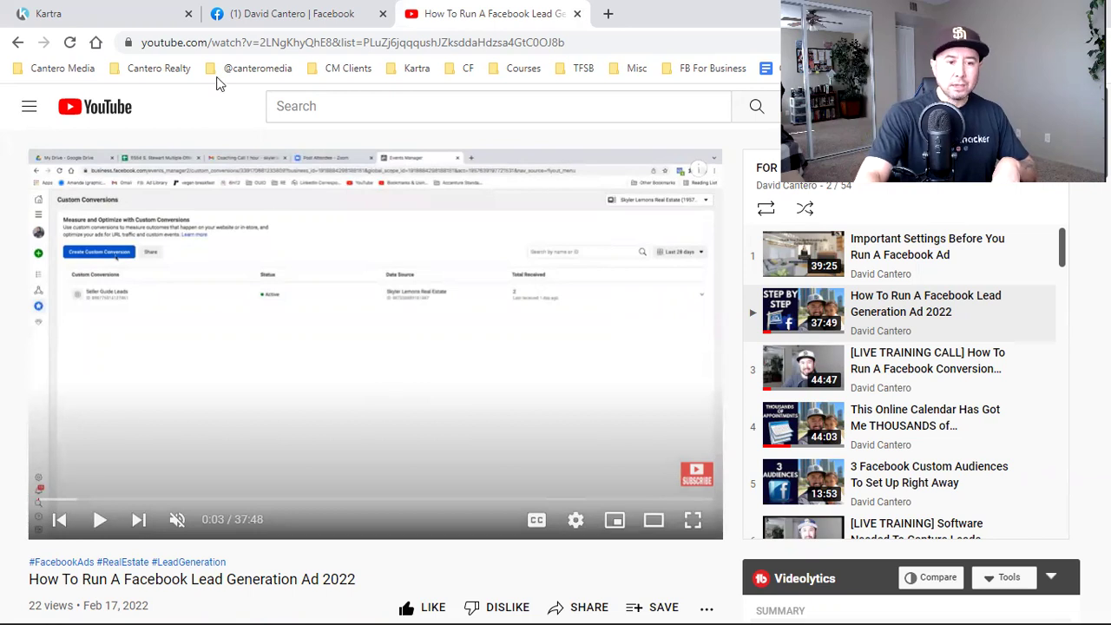
# Switch to the Kartra tab showing the Leads list of 547 contacts.
pyautogui.click(161, 12)
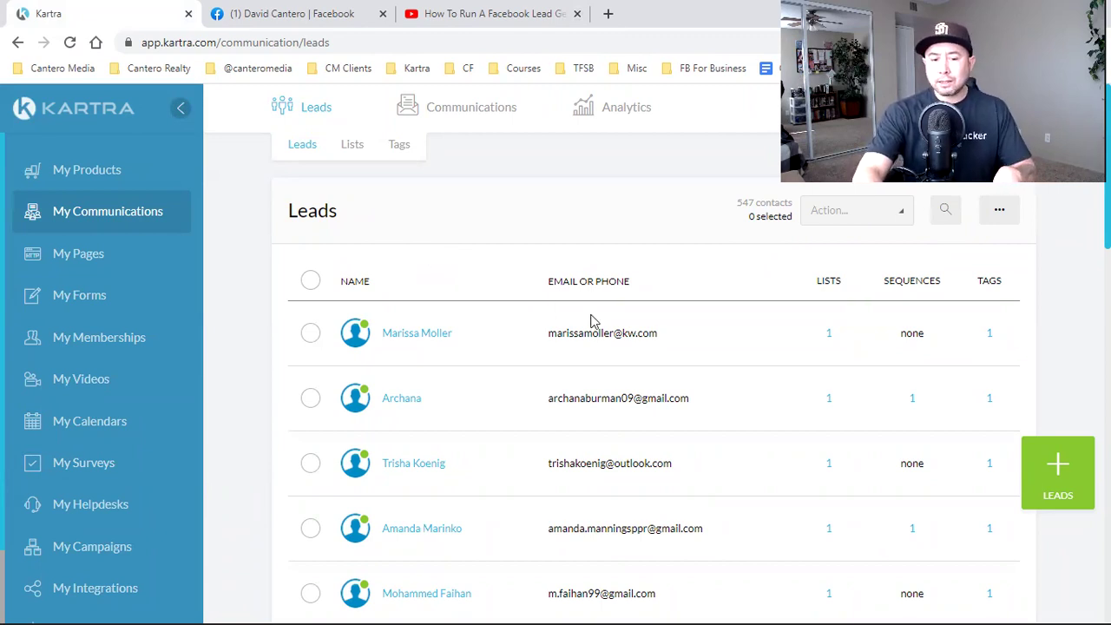
# Open the 777 Plaza Blvd landing page from the CM Clients bookmarks in a new tab and browse it.
pyautogui.click(607, 14)
pyautogui.click(271, 71)
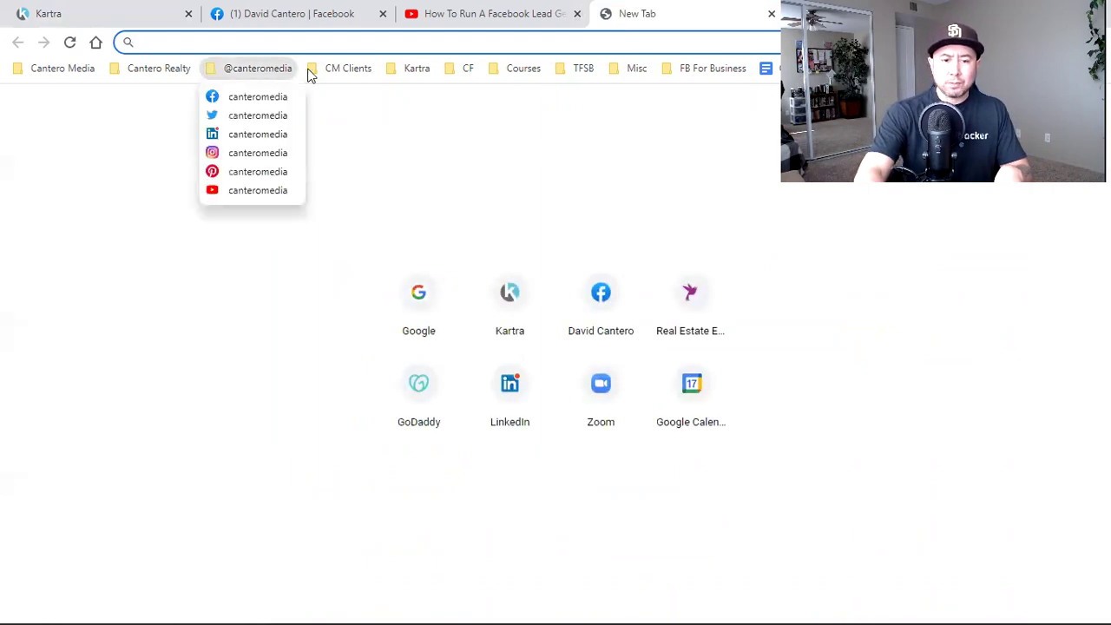
pyautogui.moveTo(343, 69)
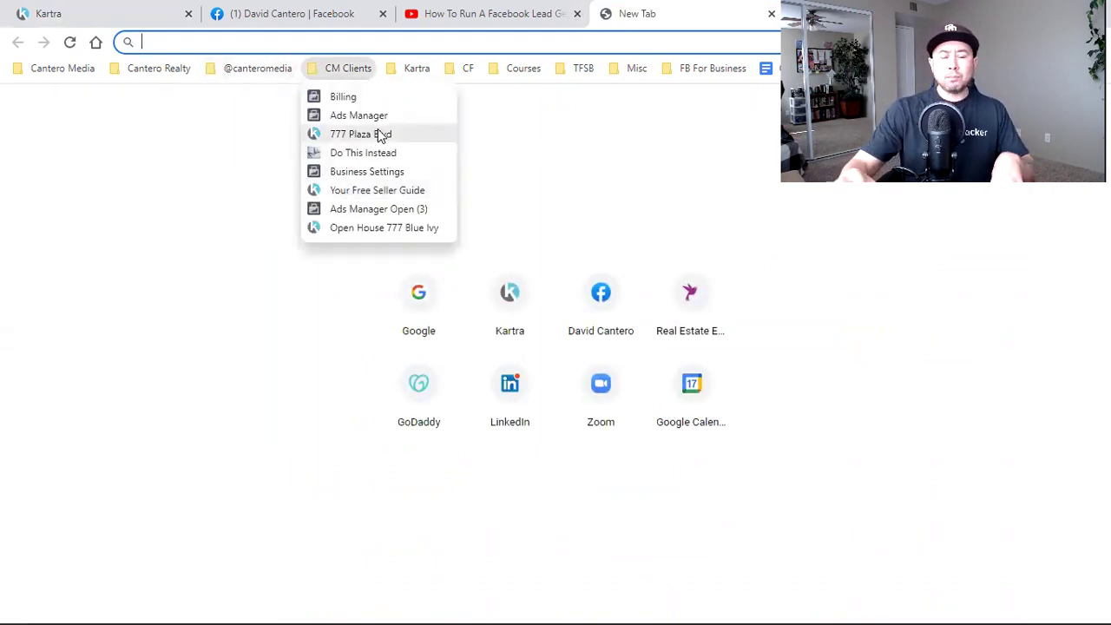
pyautogui.click(379, 135)
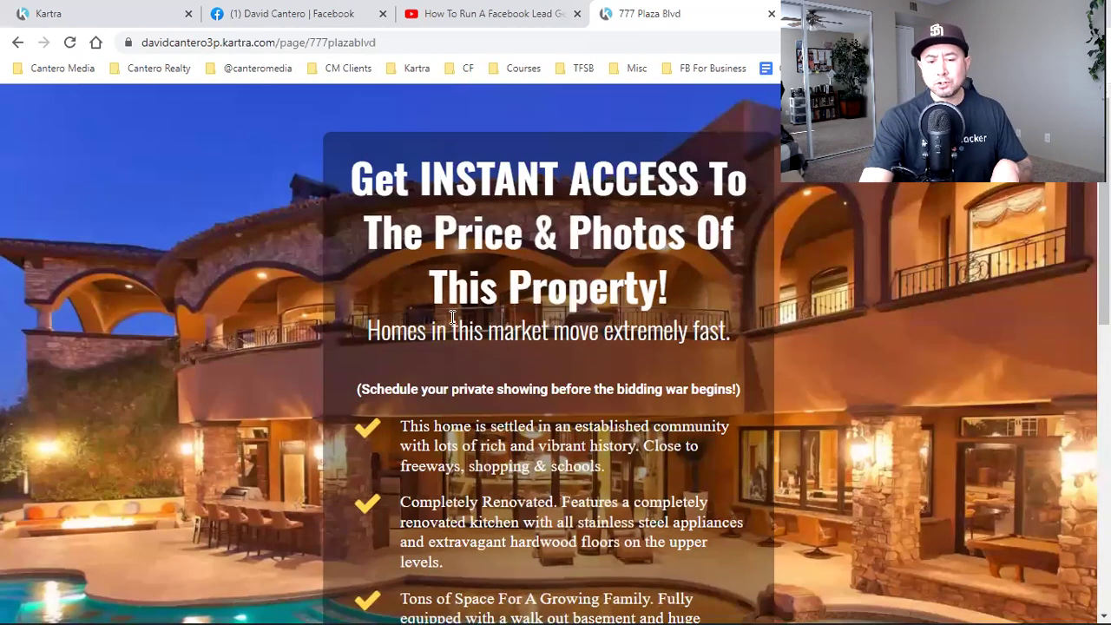
pyautogui.scroll(-3, 452, 316)
pyautogui.scroll(-1, 452, 316)
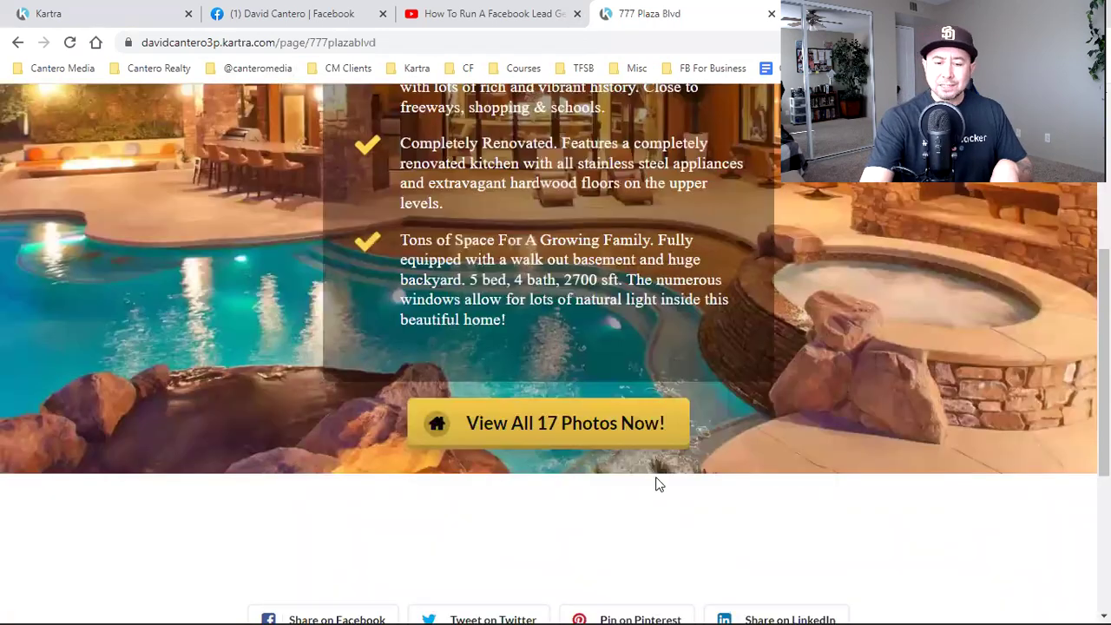
pyautogui.scroll(-2, 657, 483)
pyautogui.scroll(2, 657, 484)
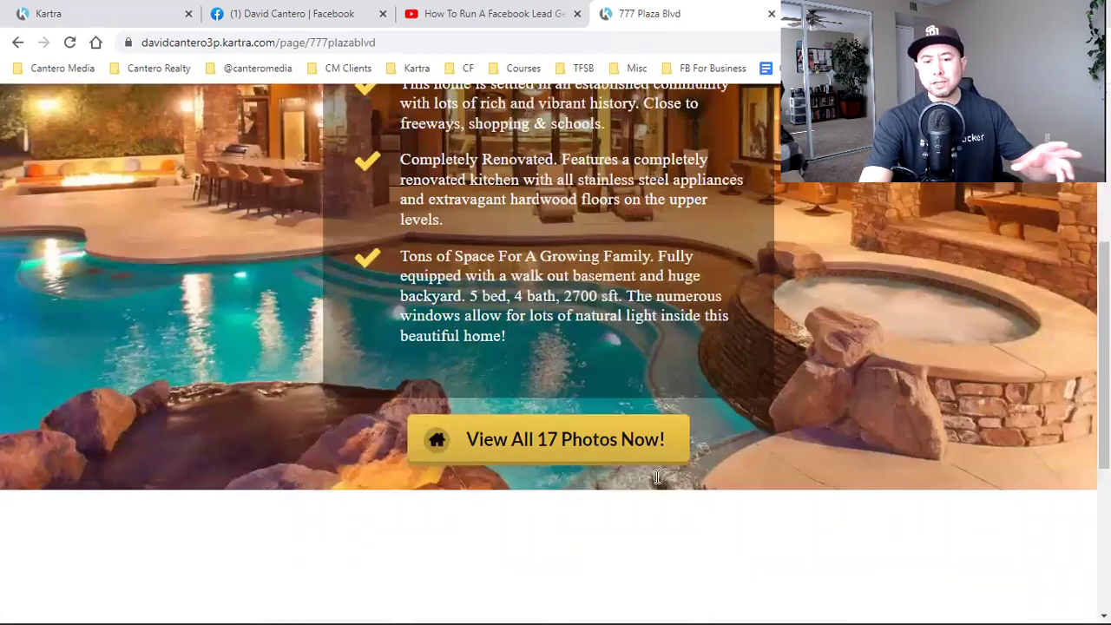
pyautogui.scroll(4, 657, 485)
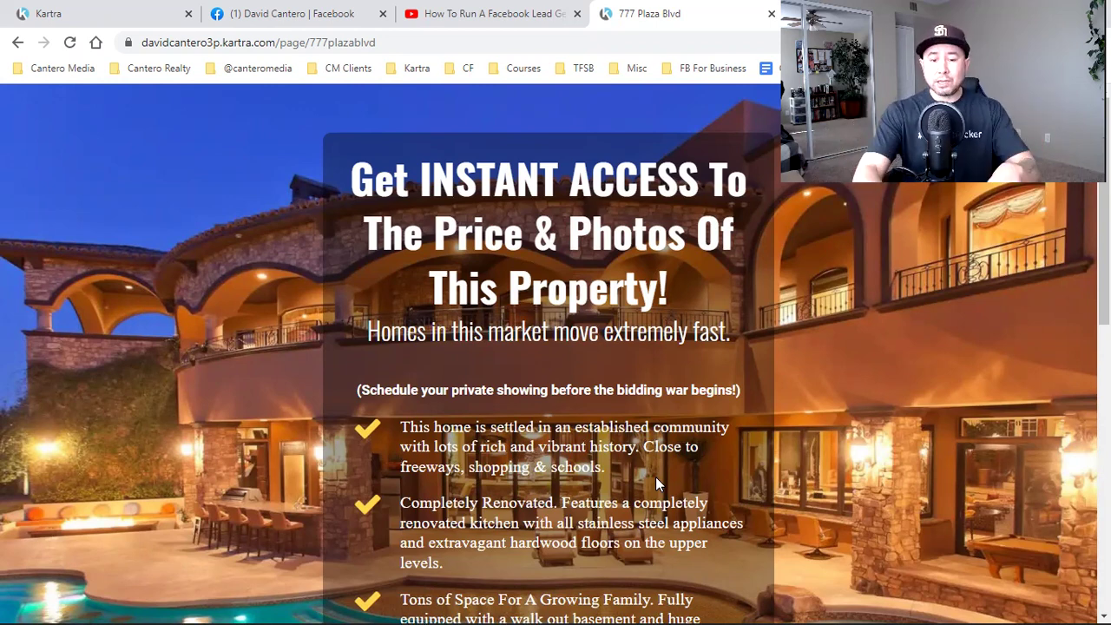
pyautogui.scroll(-1, 656, 483)
pyautogui.scroll(-3, 508, 508)
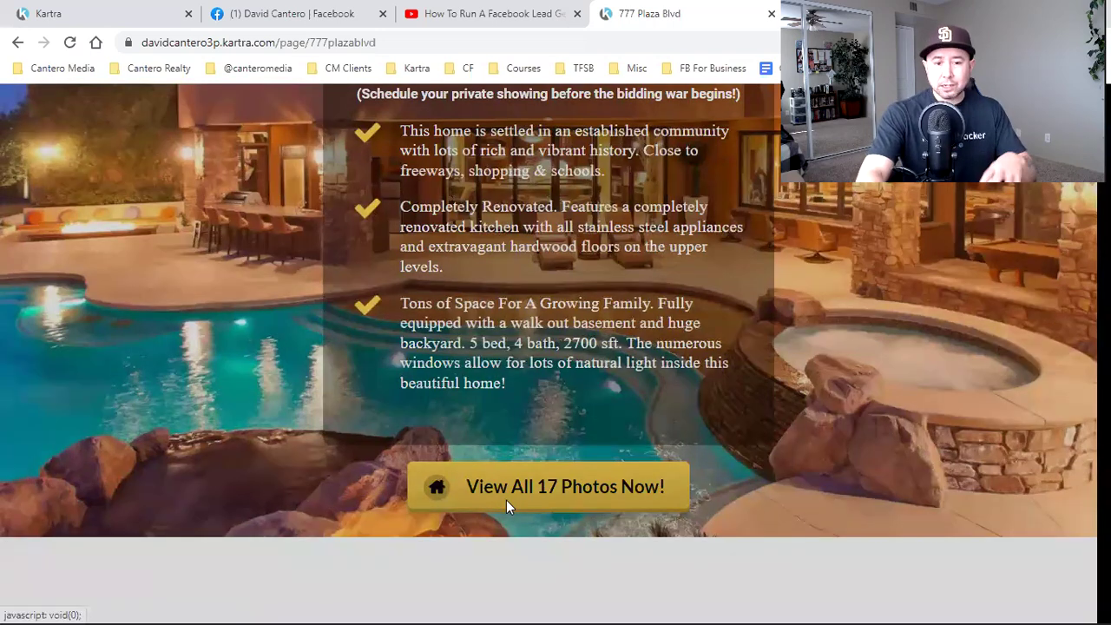
# Open the Your Free Seller Guide page and submit its download form with an edited test email prefix.
pyautogui.click(507, 502)
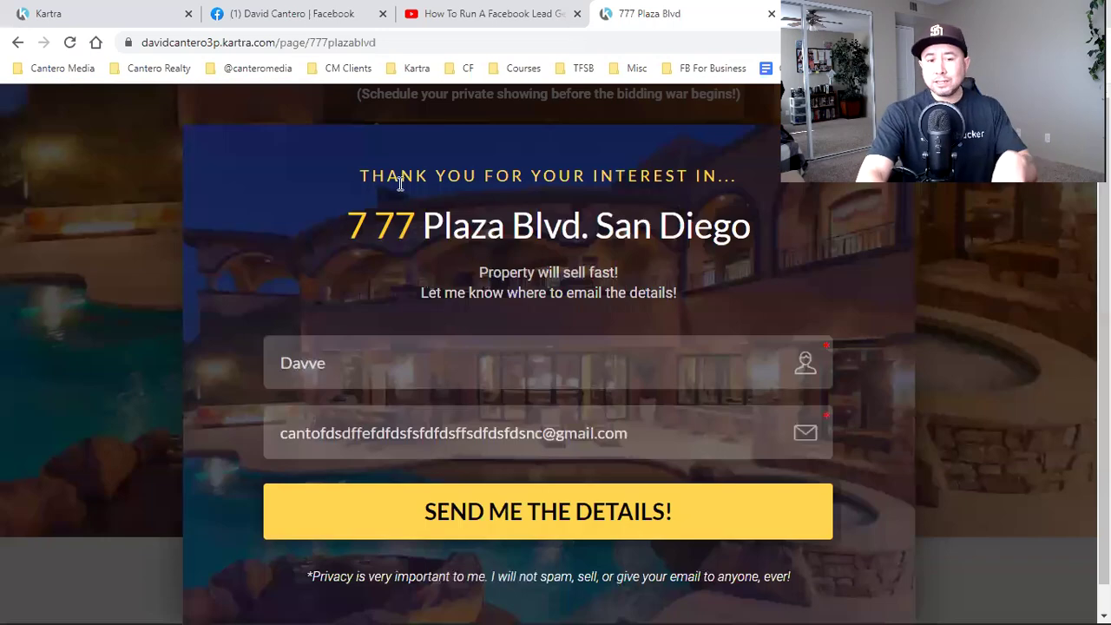
pyautogui.click(347, 68)
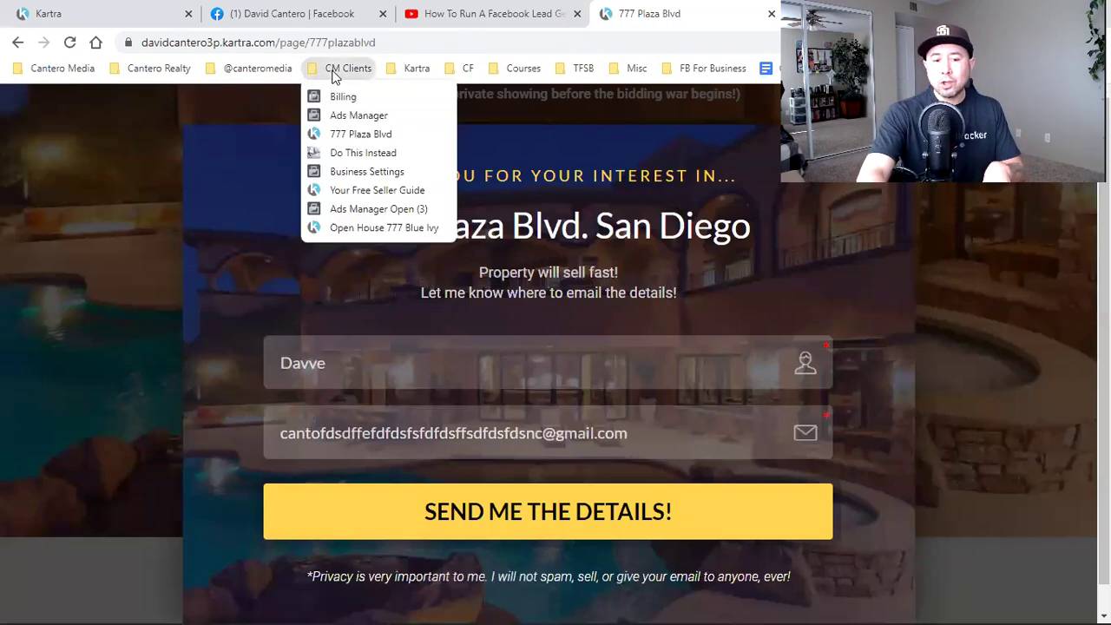
pyautogui.click(383, 193)
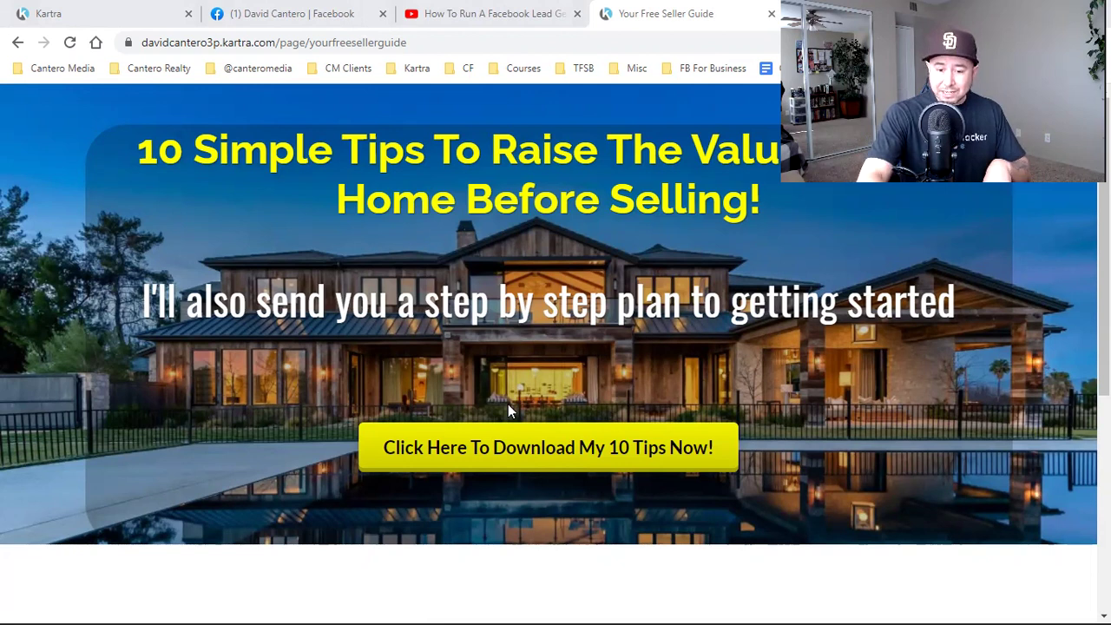
pyautogui.click(532, 432)
pyautogui.doubleClick(452, 401)
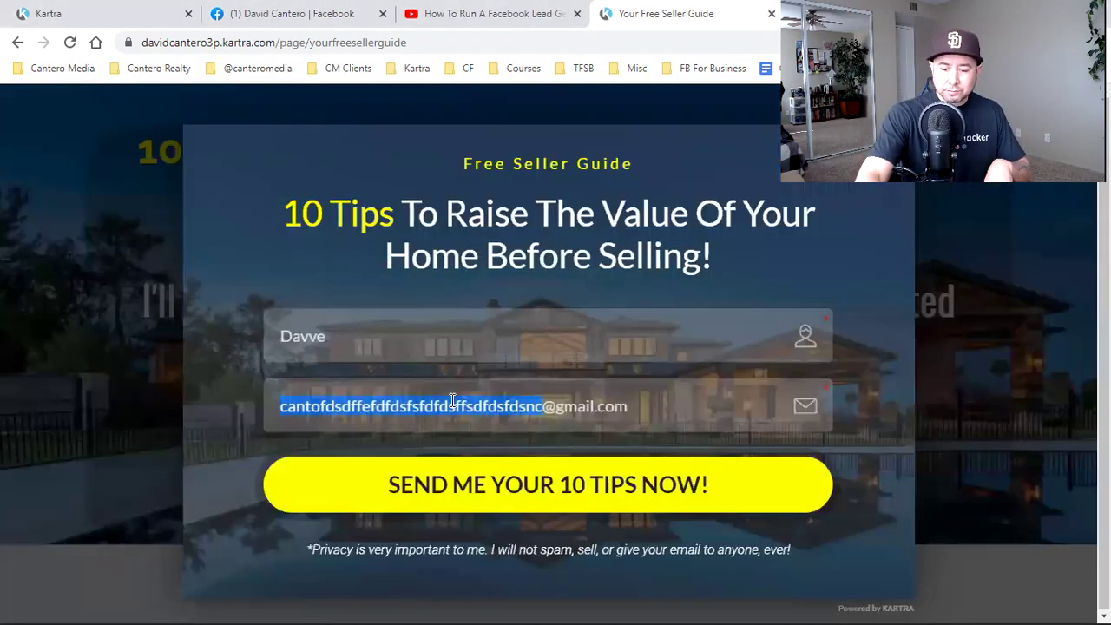
pyautogui.write('dfdsf')
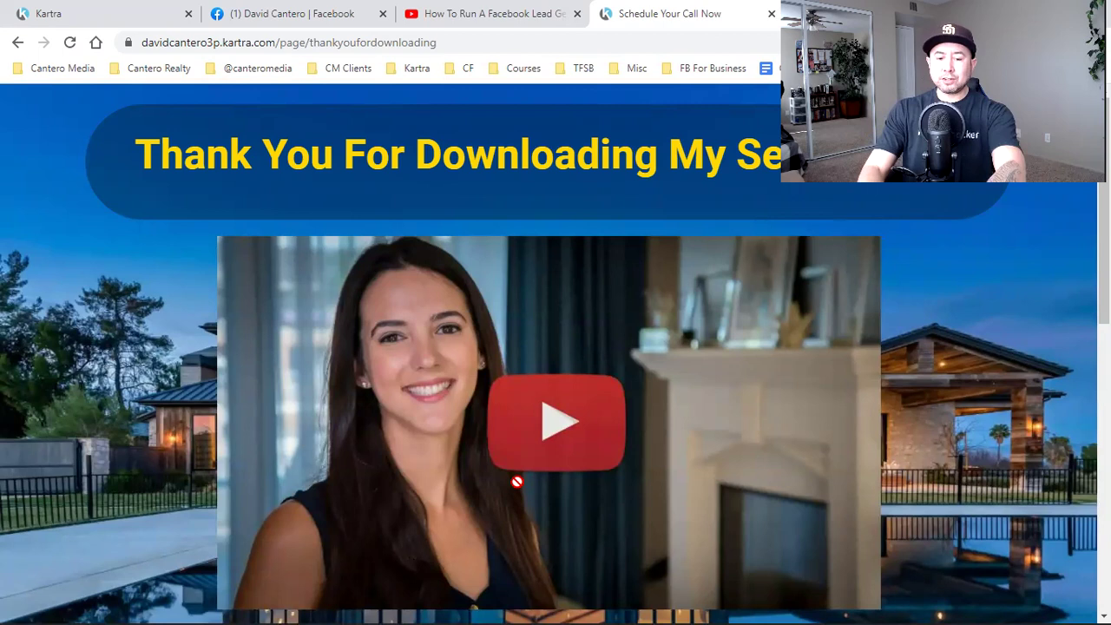
# Scroll through the thank-you page, then return to the Kartra Leads list.
pyautogui.scroll(-2, 545, 420)
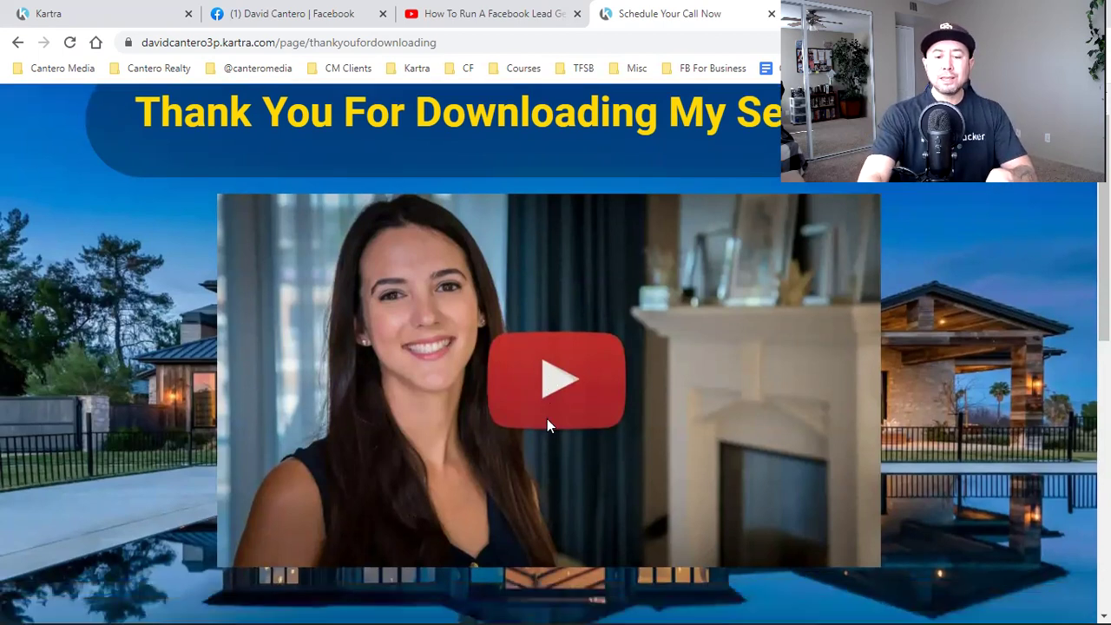
pyautogui.scroll(-4, 547, 424)
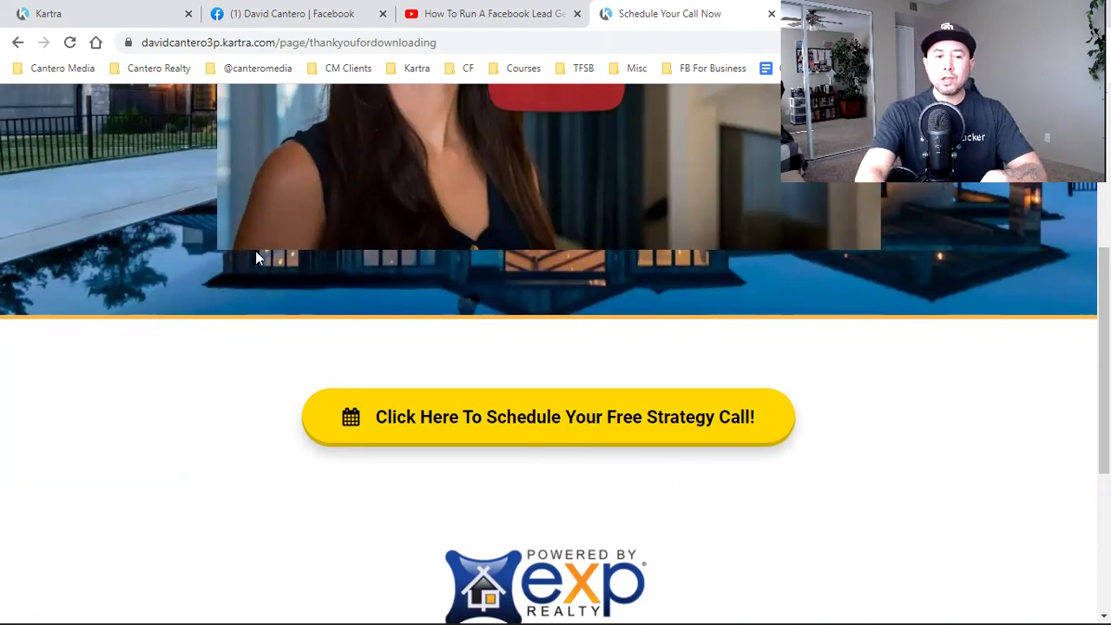
pyautogui.click(118, 8)
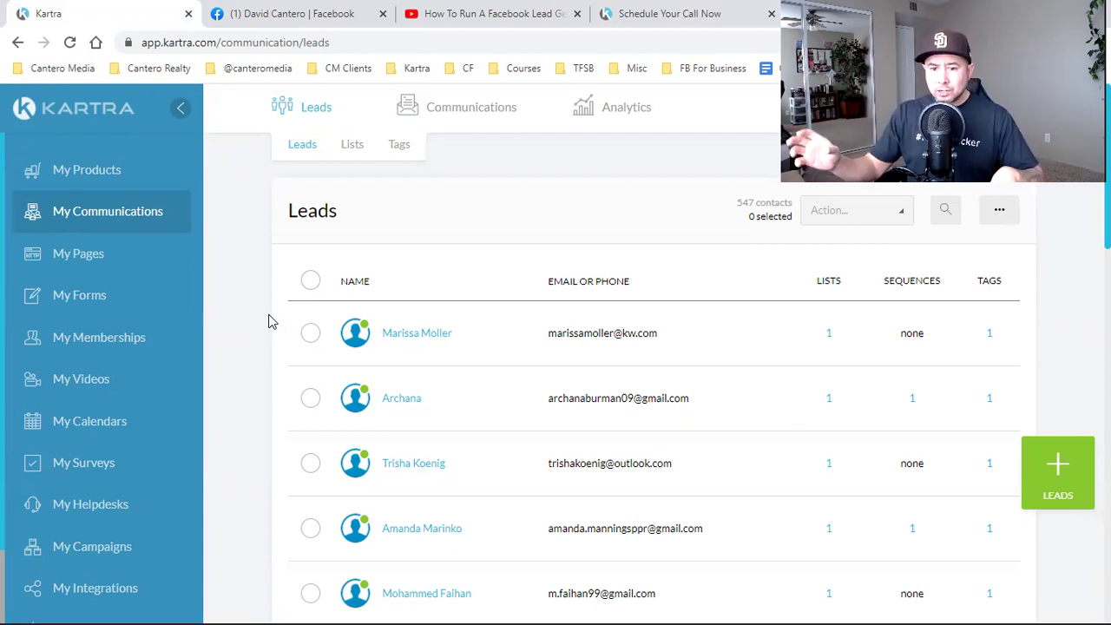
# Go back to the seller guide thank-you page and view its welcome video at the top.
pyautogui.click(630, 13)
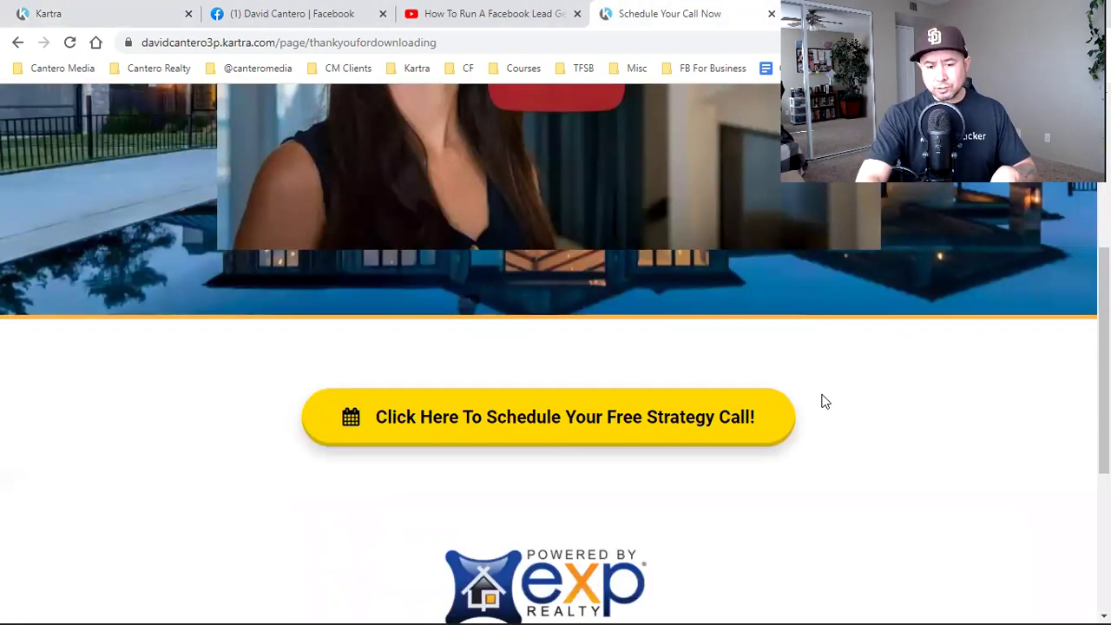
pyautogui.scroll(-1, 821, 399)
pyautogui.scroll(5, 825, 401)
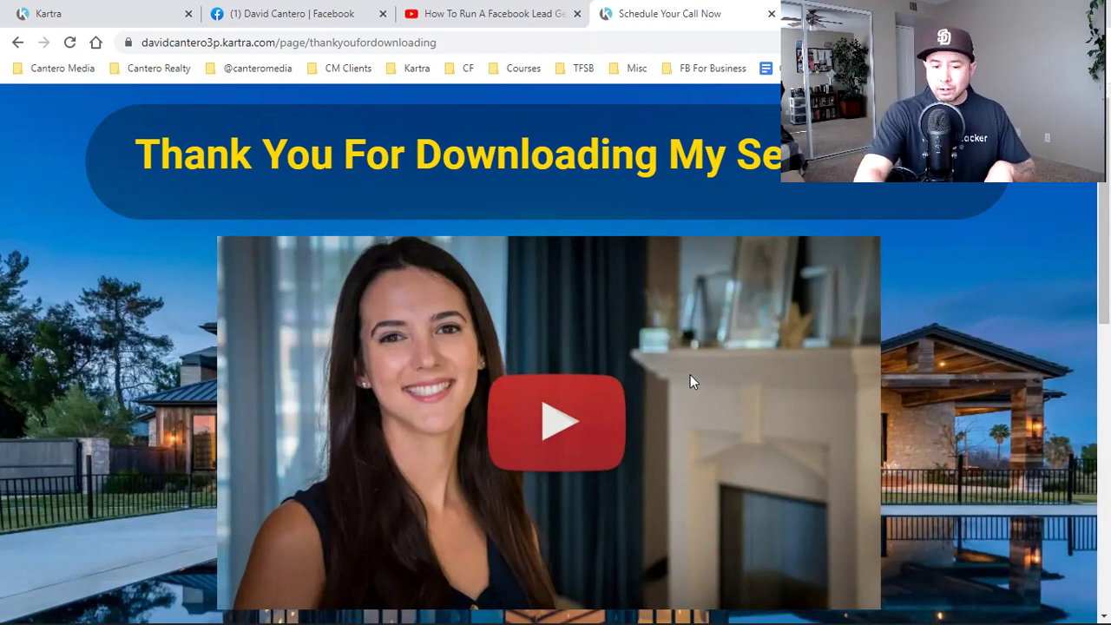
# Scroll down the thank-you page to the yellow 'Click Here To Schedule Your Free Strategy Call!' button.
pyautogui.scroll(-3, 690, 376)
pyautogui.scroll(-2, 690, 376)
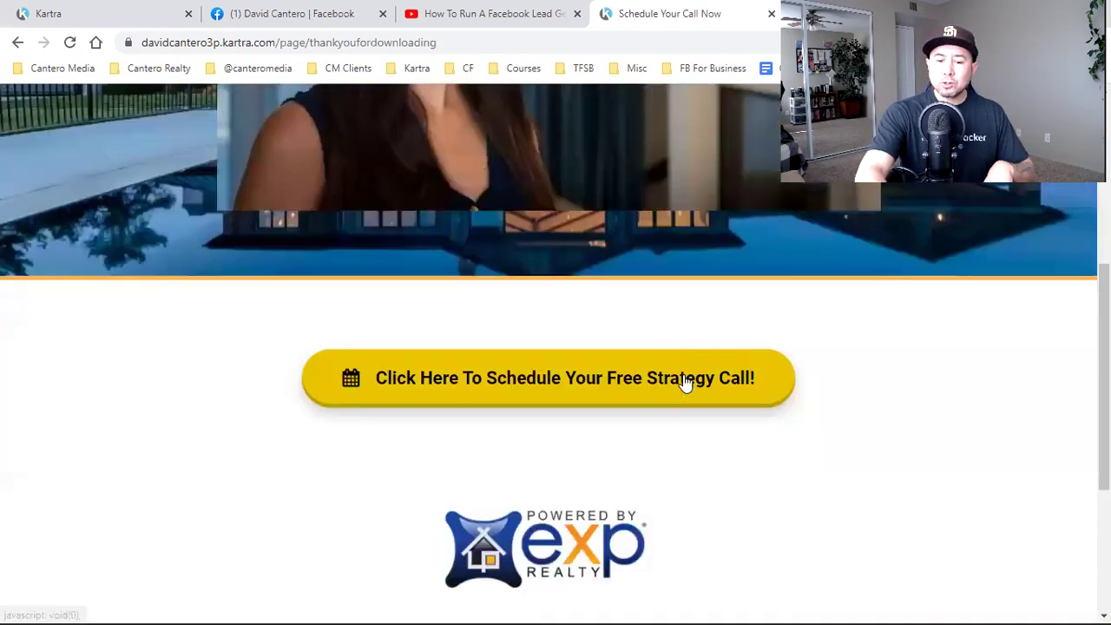
# Preview the strategy call booking calendar, close it, and return to the Kartra Leads list.
pyautogui.click(602, 380)
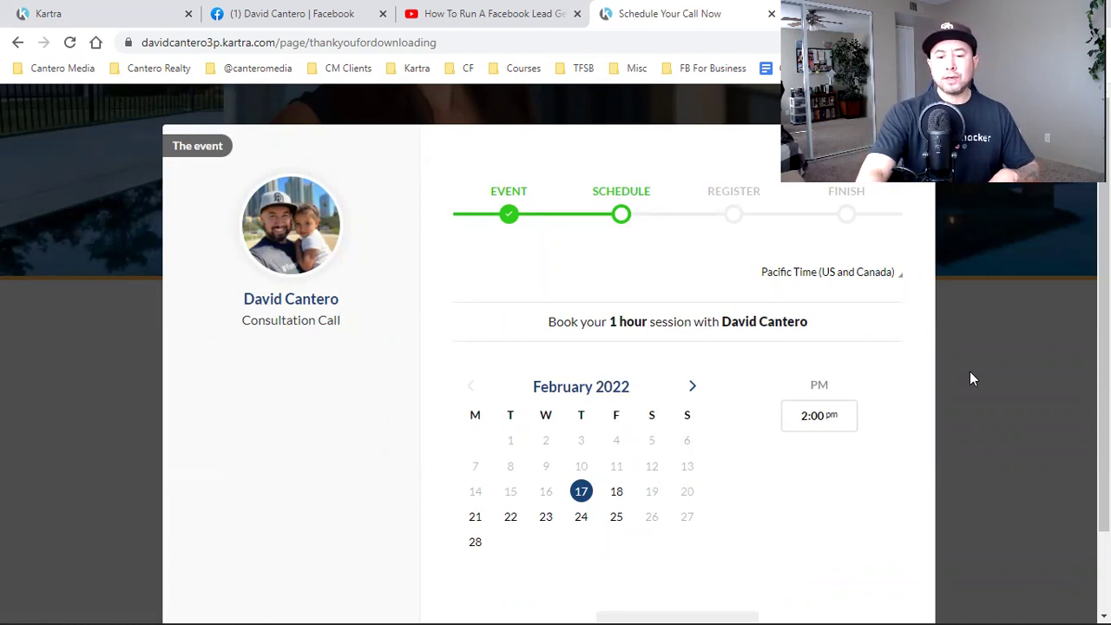
pyautogui.click(983, 309)
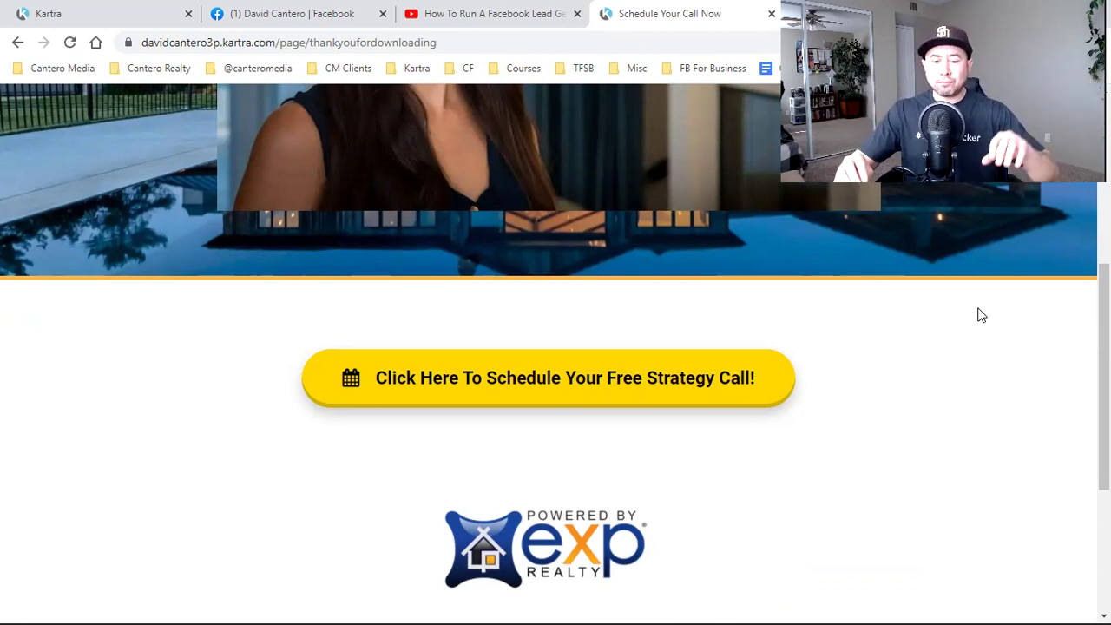
pyautogui.click(126, 7)
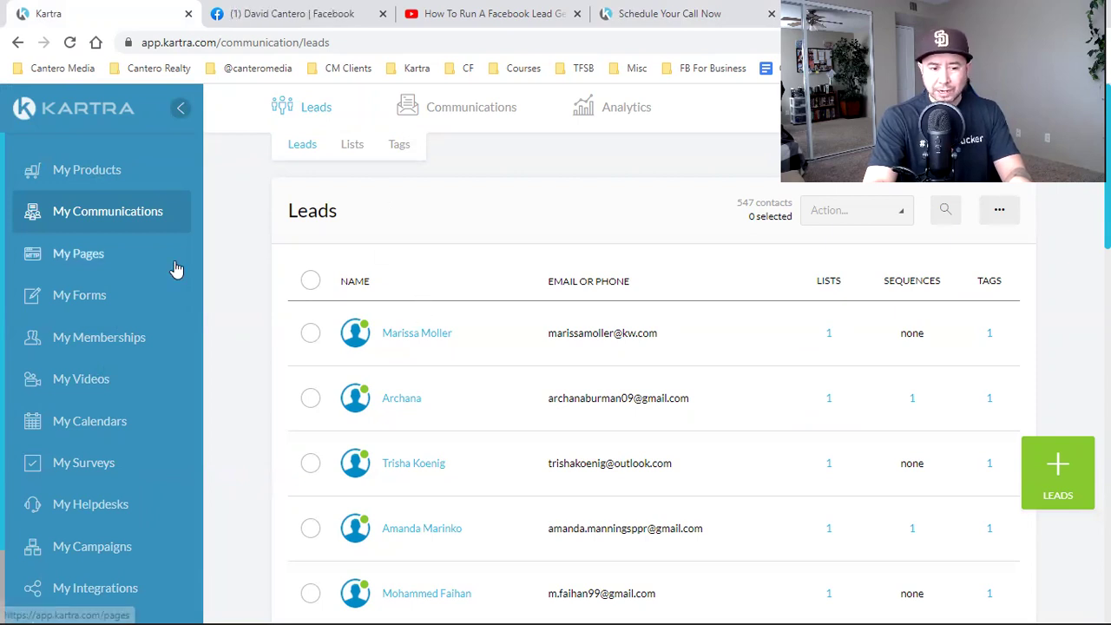
# Open the Broadcasts page from the Communications menu.
pyautogui.moveTo(436, 110)
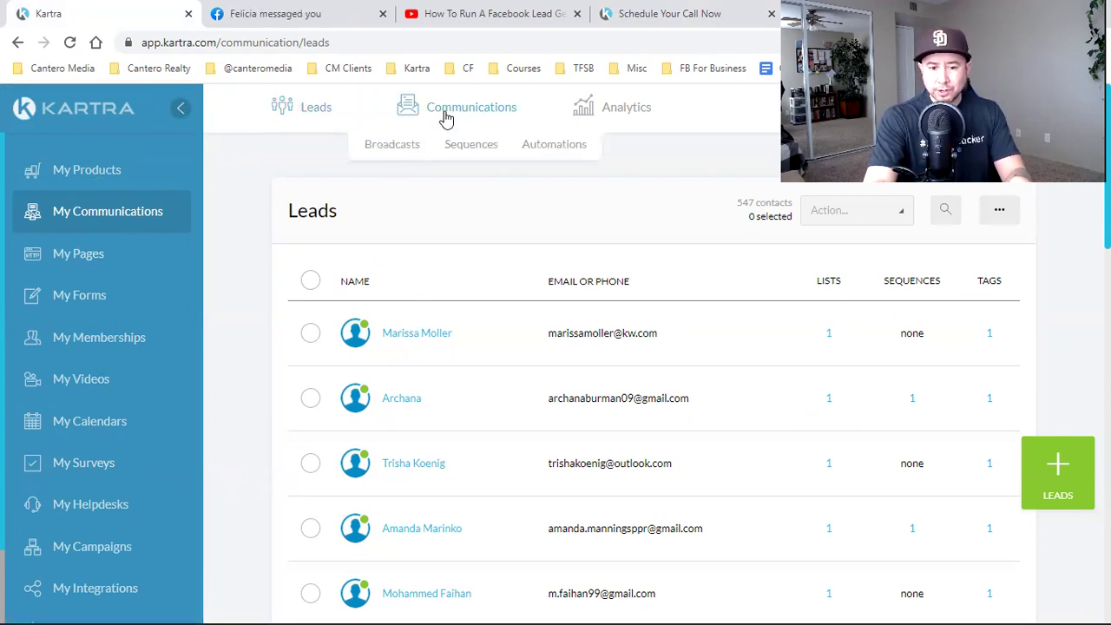
pyautogui.click(379, 149)
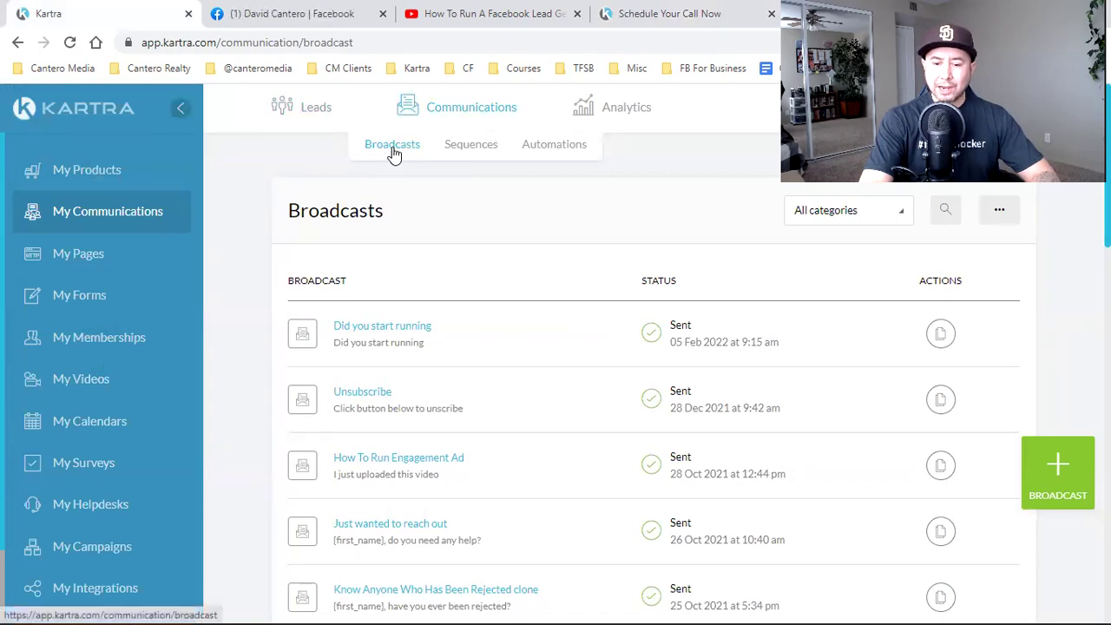
# Add a new broadcast named 'YouTube Video', file it under TFSB Clients, and save it.
pyautogui.click(1059, 479)
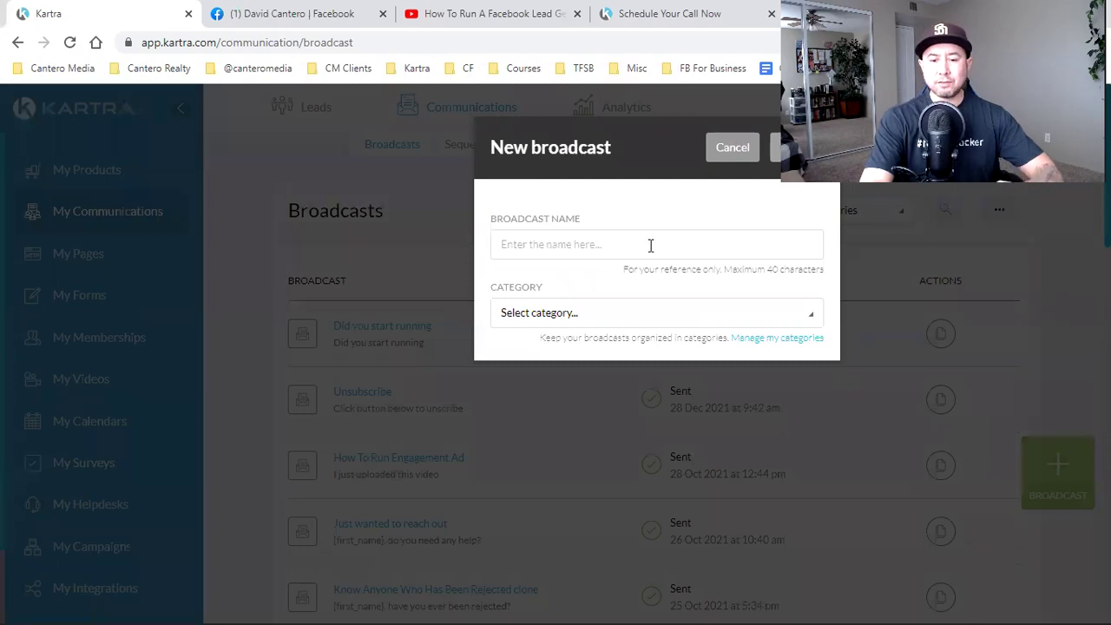
pyautogui.click(650, 246)
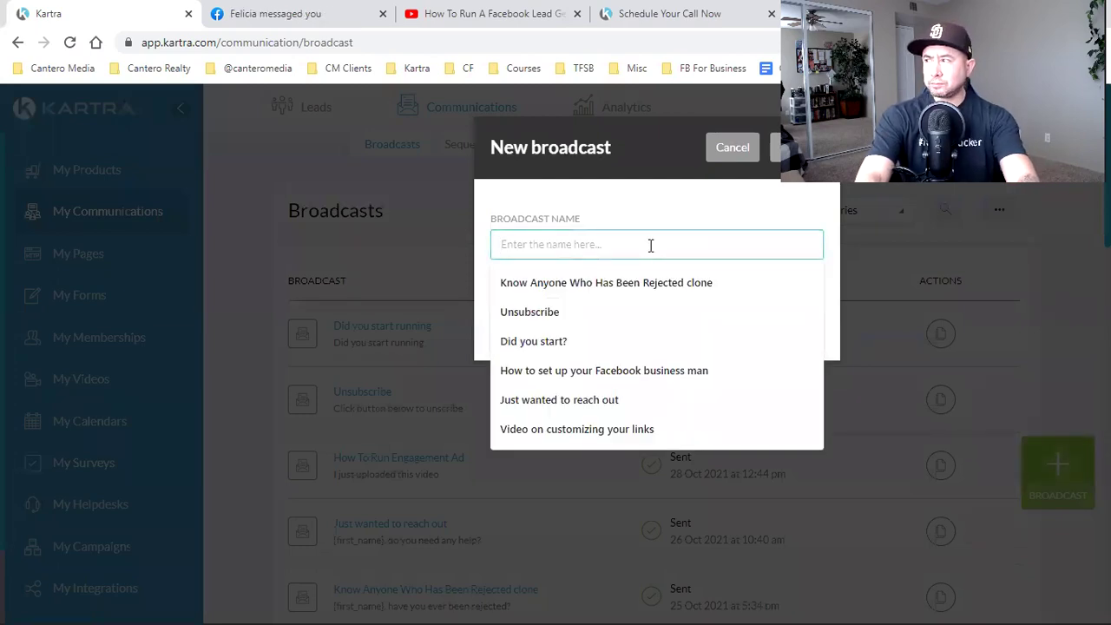
pyautogui.write('FB Conversion')
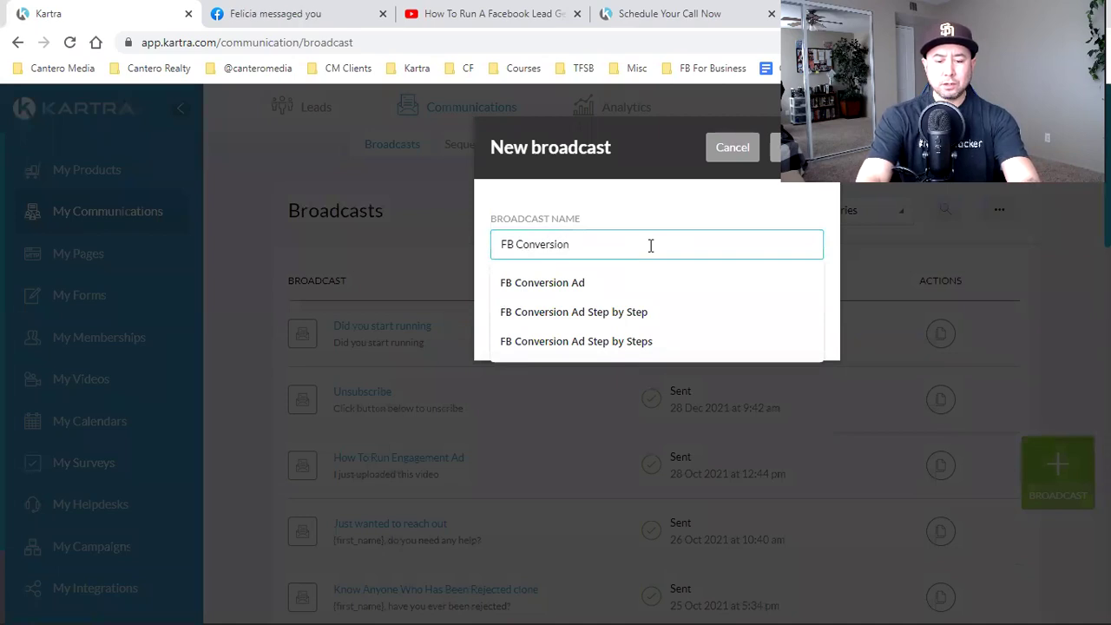
pyautogui.press('BackSpace')
pyautogui.press('BackSpace')
pyautogui.press('BackSpace')
pyautogui.press('BackSpace')
pyautogui.press('BackSpace')
pyautogui.press('BackSpace')
pyautogui.press('BackSpace')
pyautogui.press('BackSpace')
pyautogui.press('BackSpace')
pyautogui.press('BackSpace')
pyautogui.press('BackSpace')
pyautogui.press('BackSpace')
pyautogui.press('BackSpace')
pyautogui.write('YouTube')
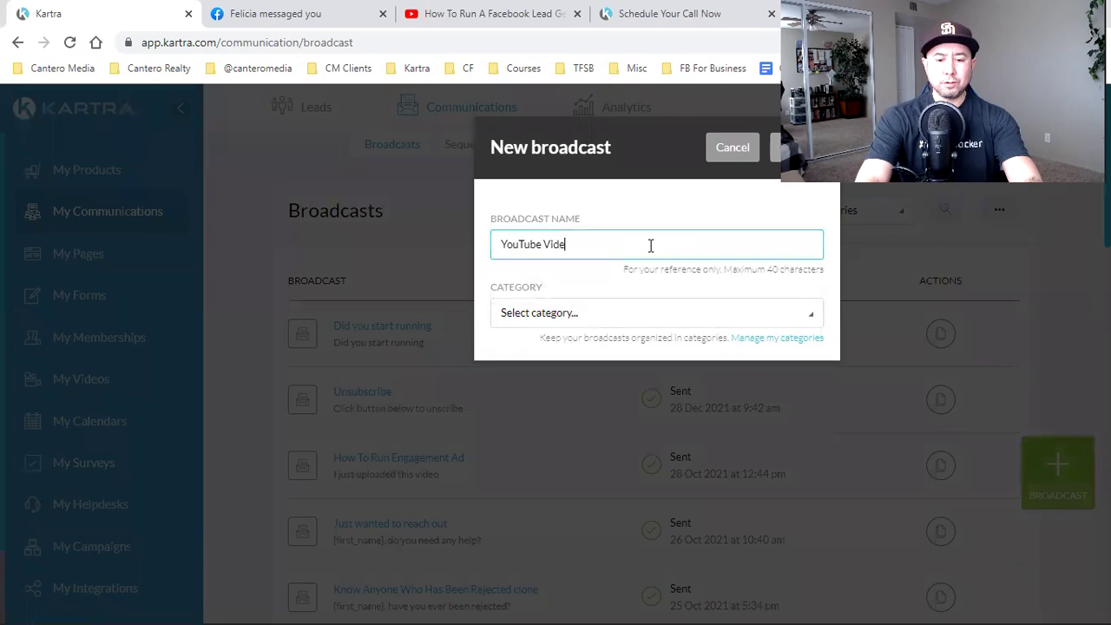
pyautogui.write(' Video')
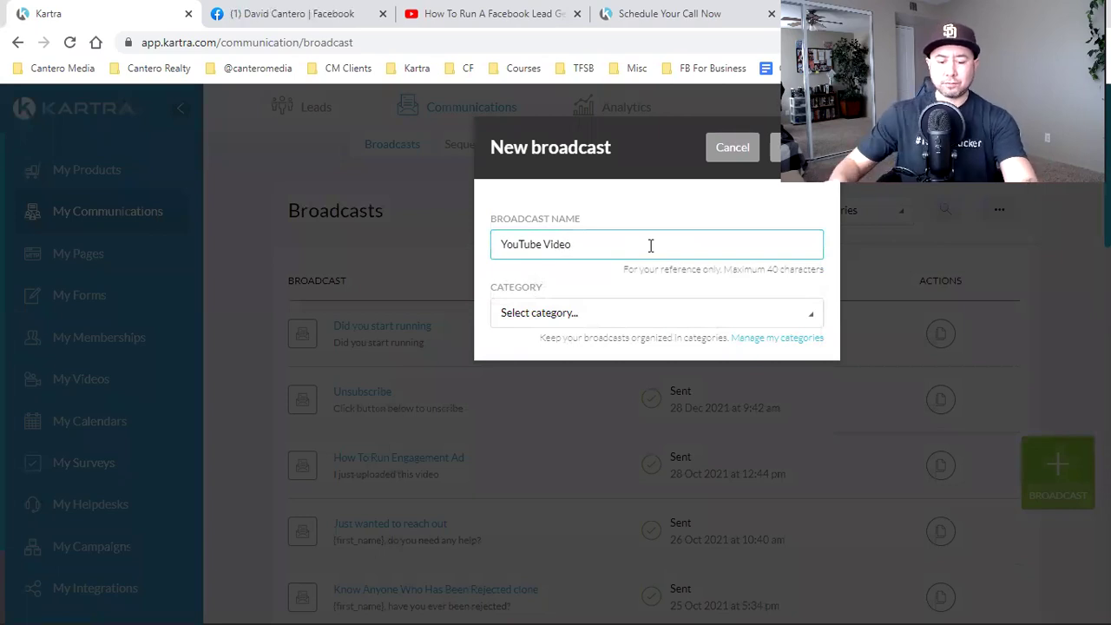
pyautogui.click(573, 322)
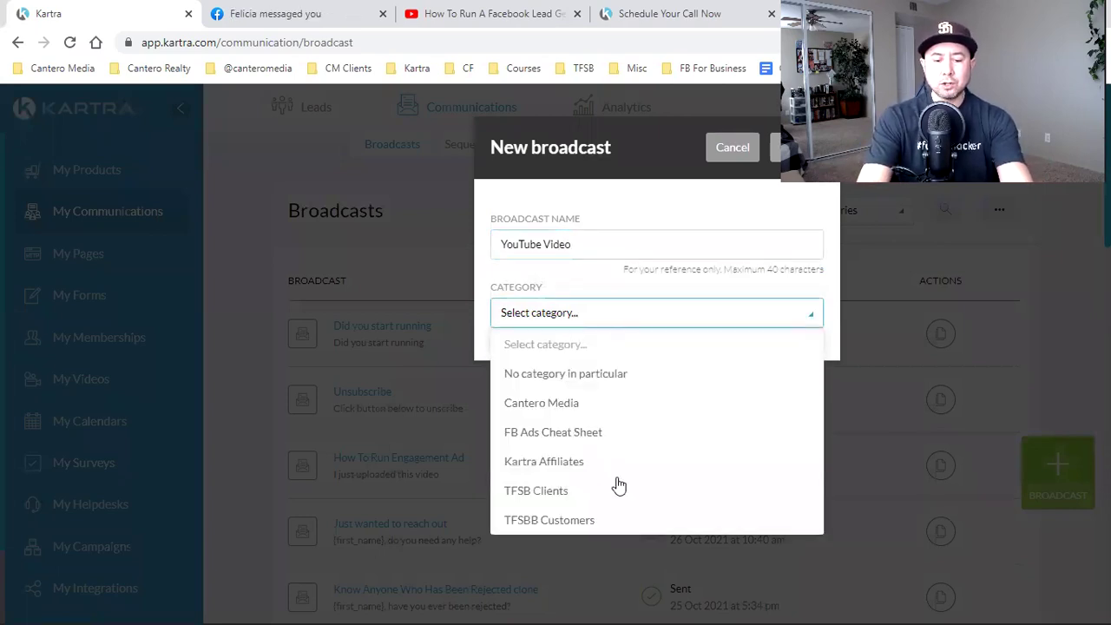
pyautogui.click(587, 494)
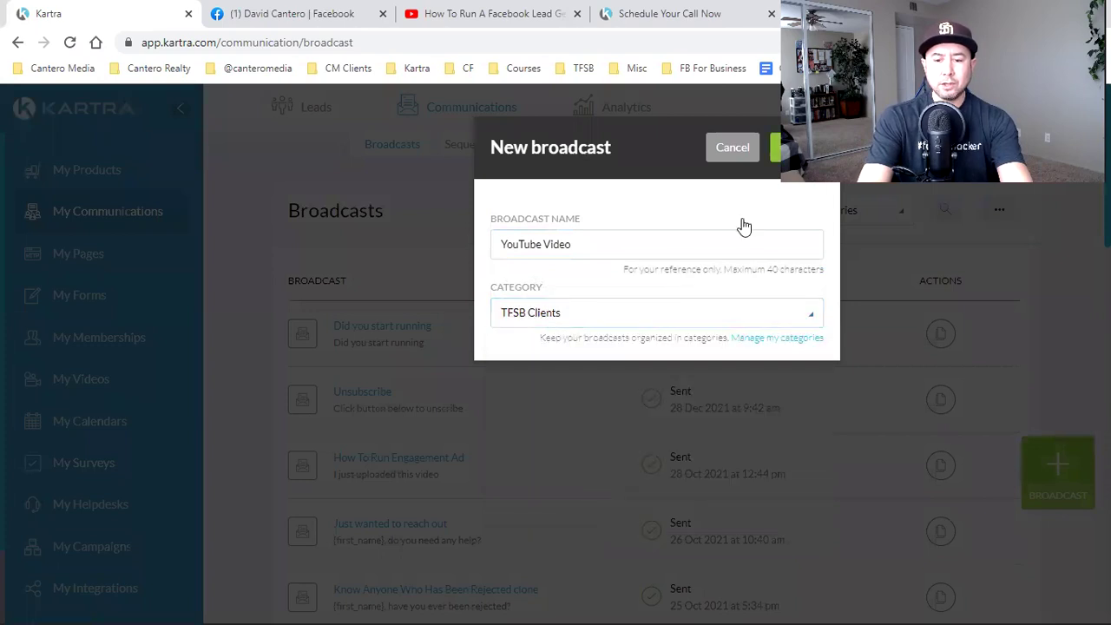
pyautogui.click(775, 147)
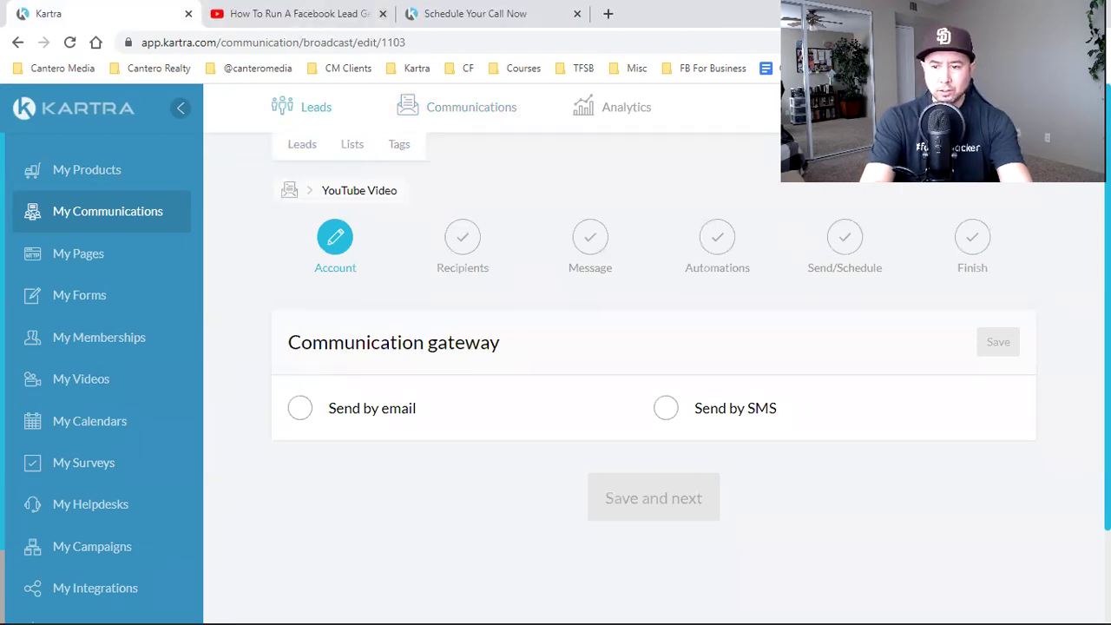
# Choose Send by email as the communication gateway and save the sender details.
pyautogui.click(314, 407)
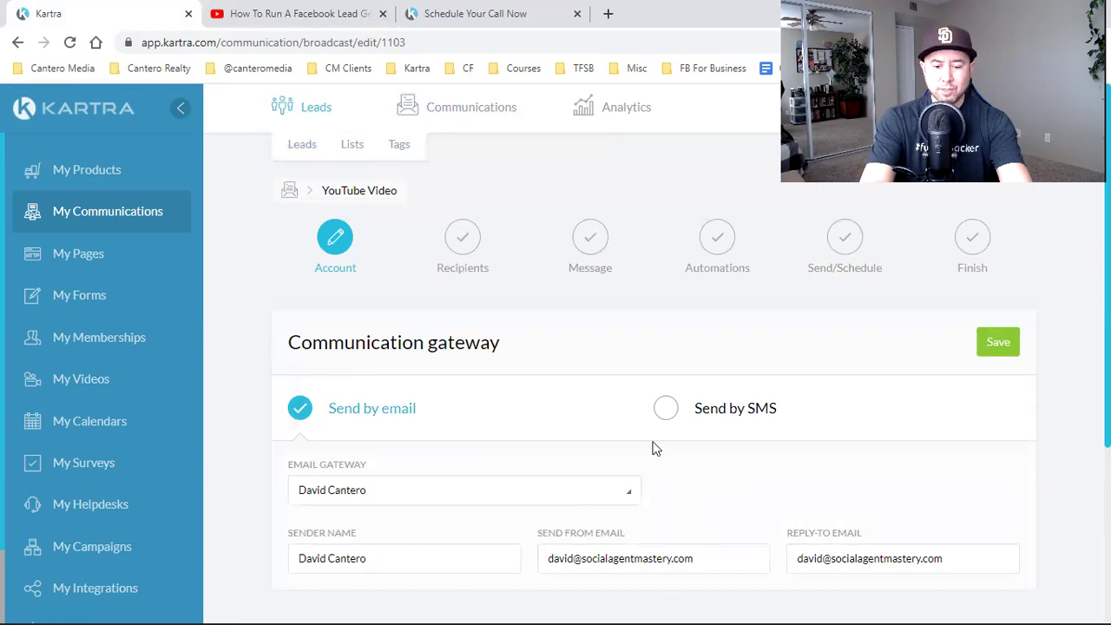
pyautogui.click(1001, 351)
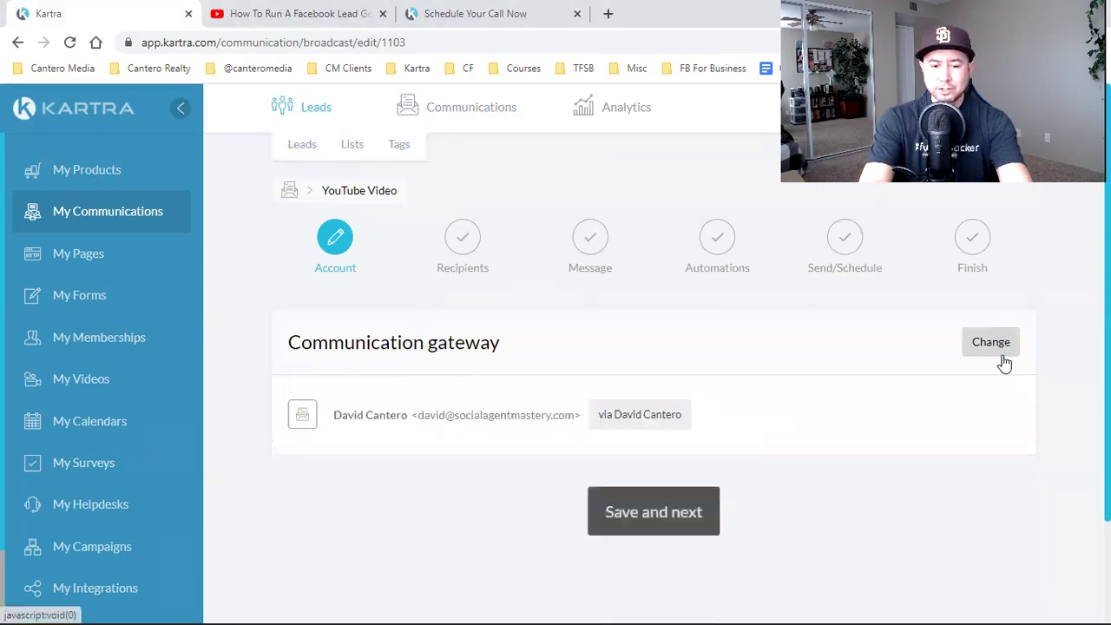
# Save the account settings and advance the wizard to the Recipients step.
pyautogui.click(696, 534)
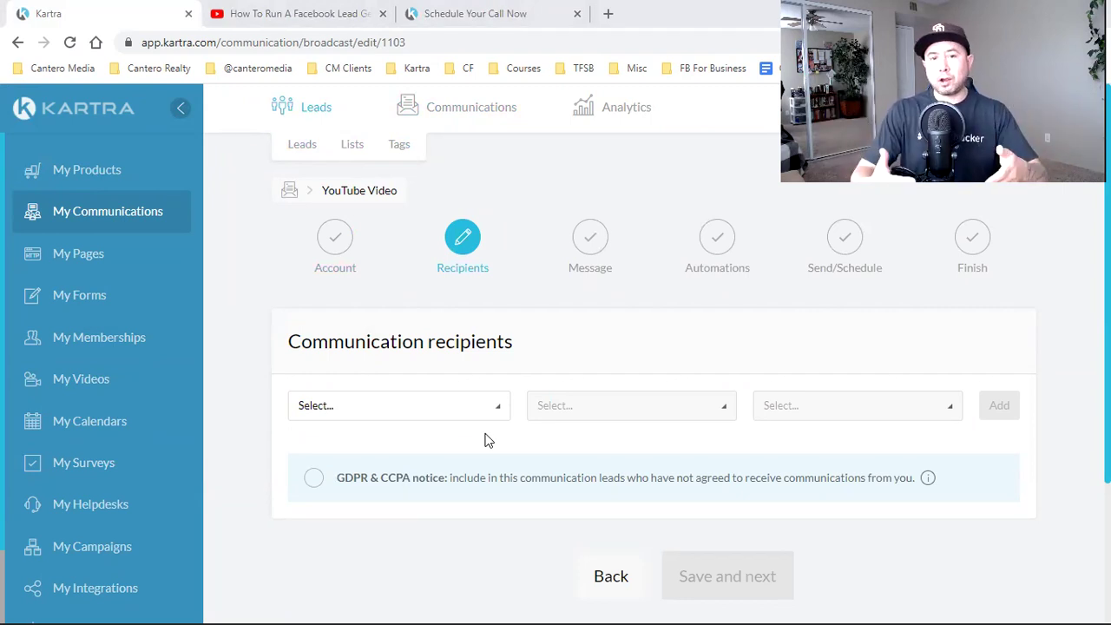
# Add a 'Subscribed to list' recipient condition for the TFSB Clients list.
pyautogui.click(399, 405)
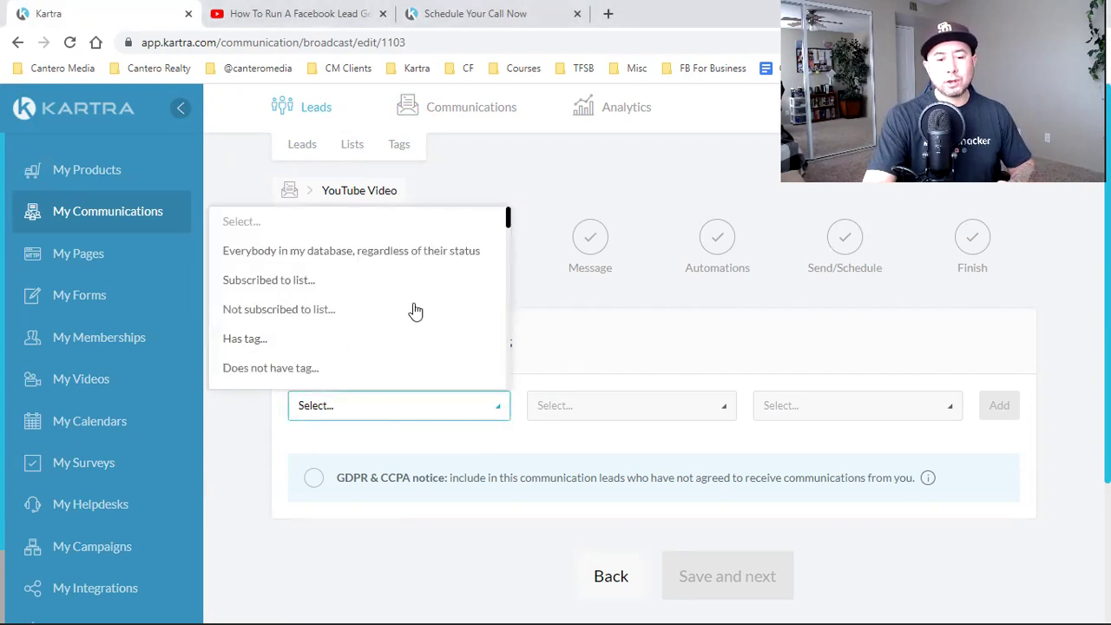
pyautogui.click(321, 289)
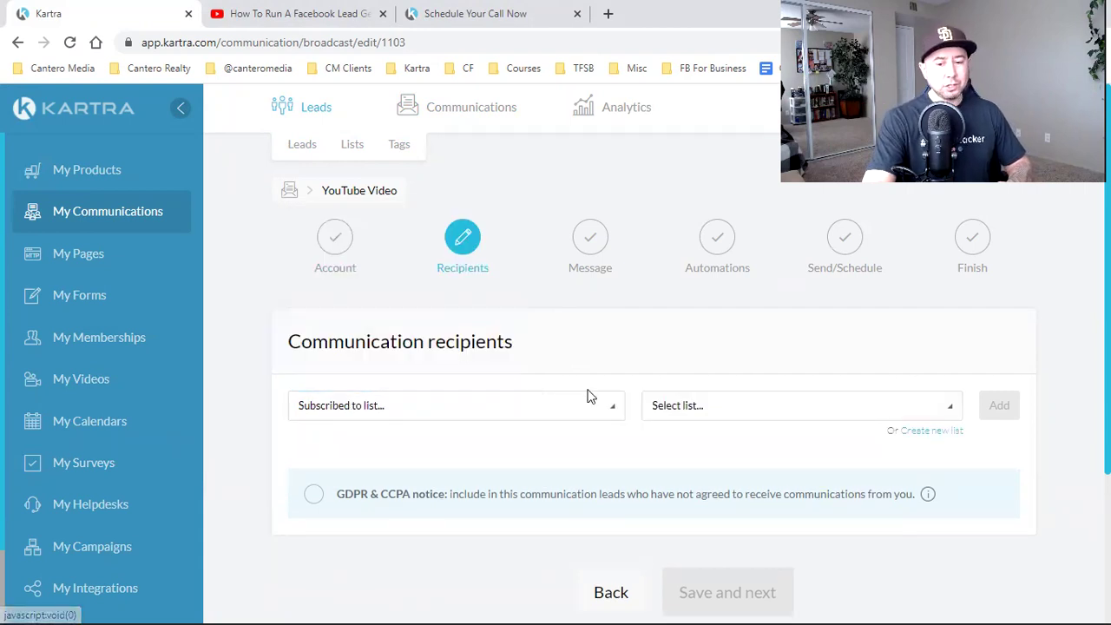
pyautogui.click(744, 409)
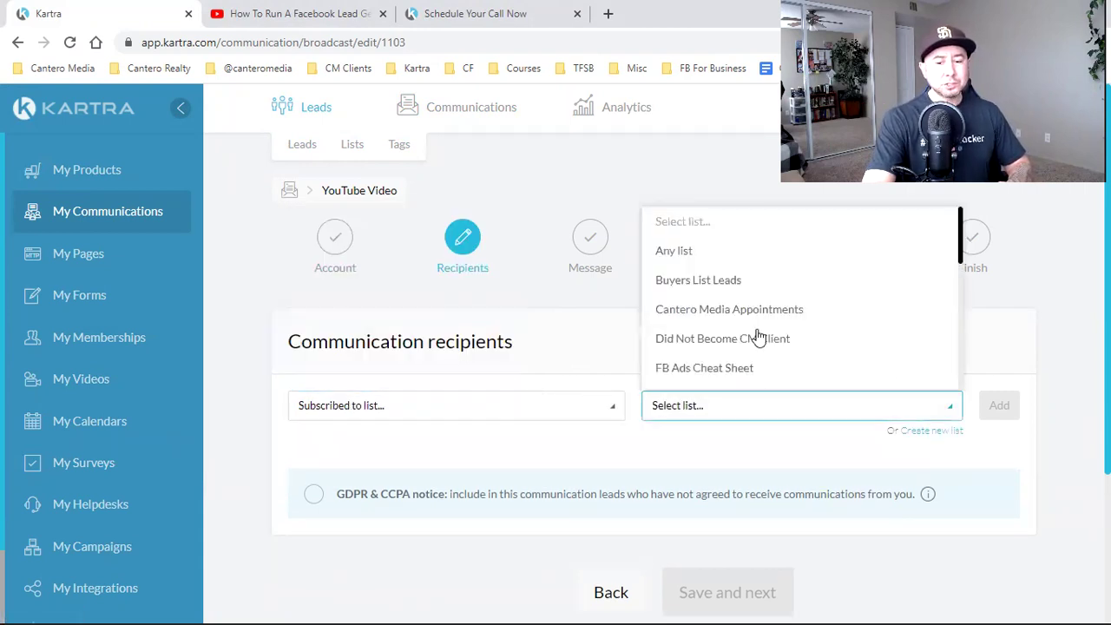
pyautogui.scroll(-1, 758, 337)
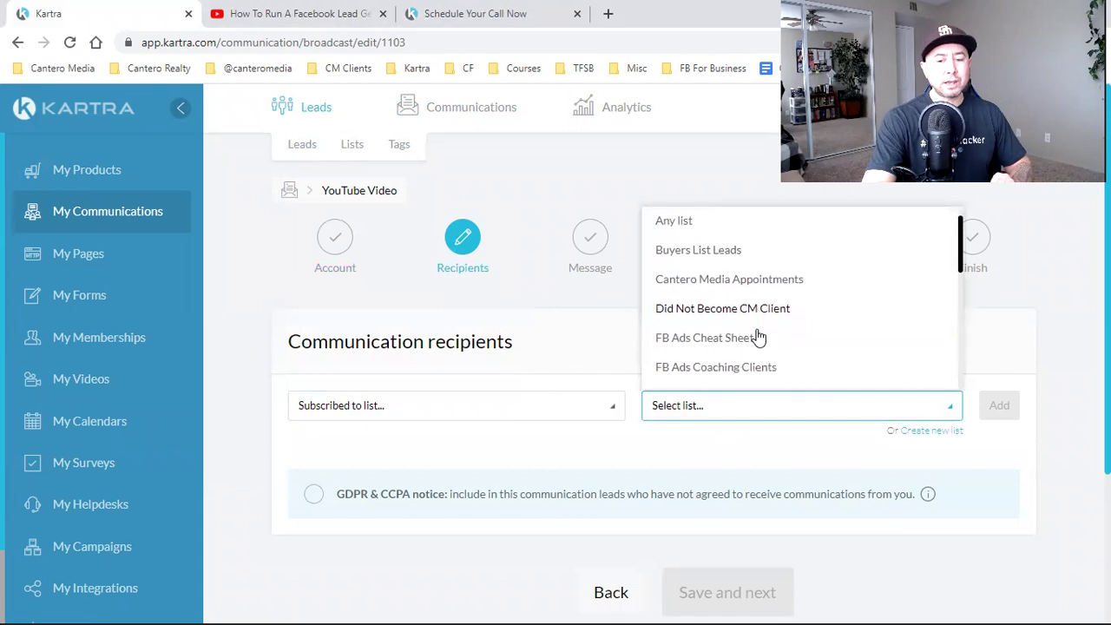
pyautogui.scroll(1, 758, 337)
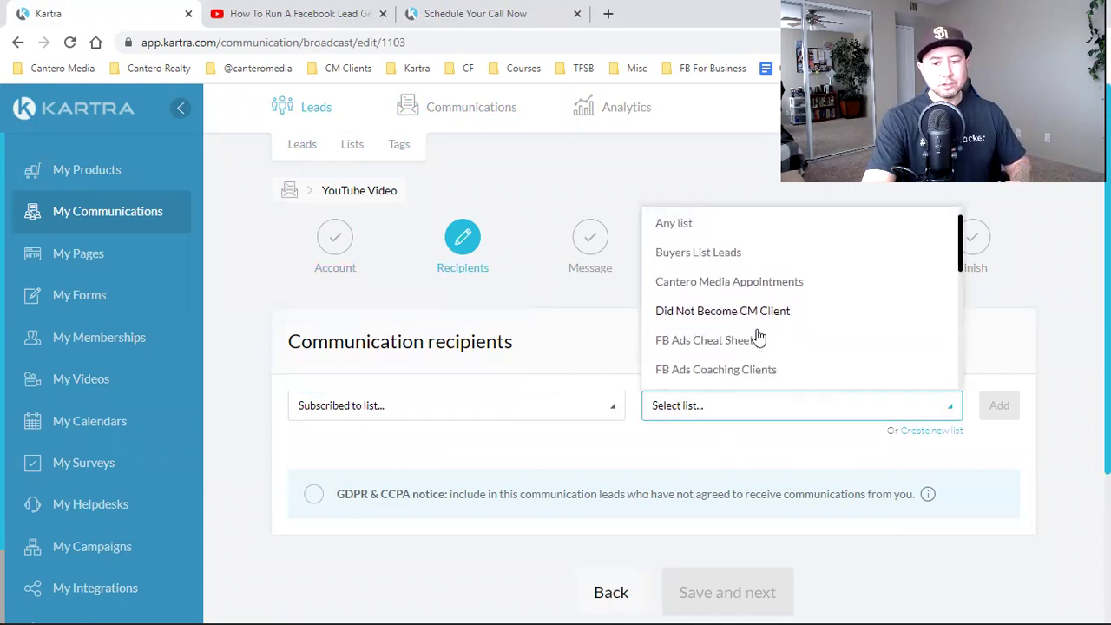
pyautogui.scroll(-2, 758, 337)
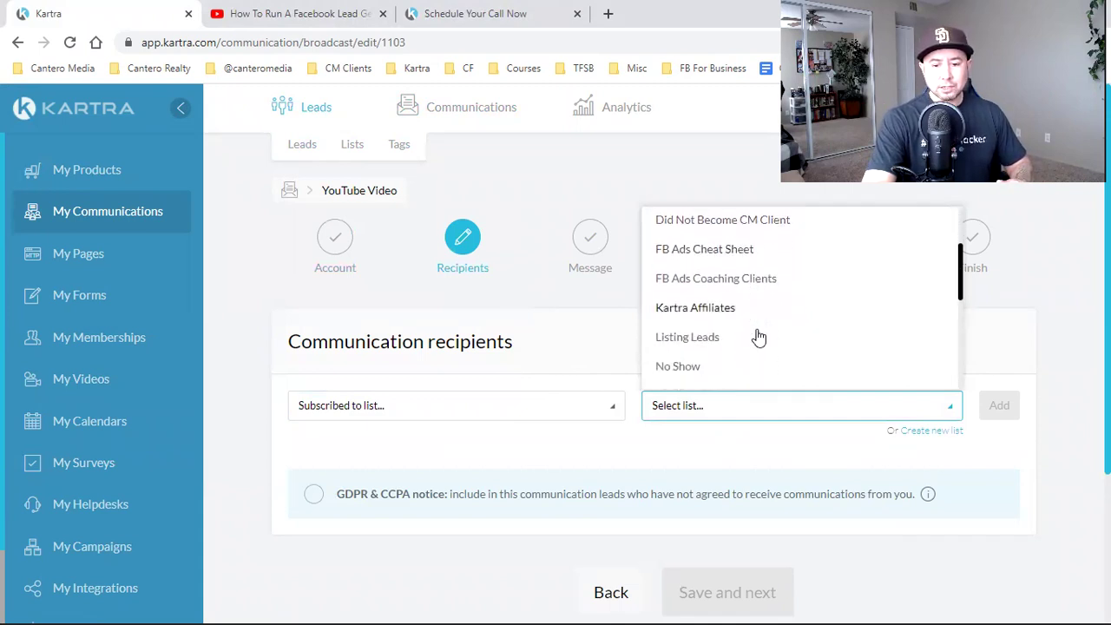
pyautogui.scroll(-4, 758, 337)
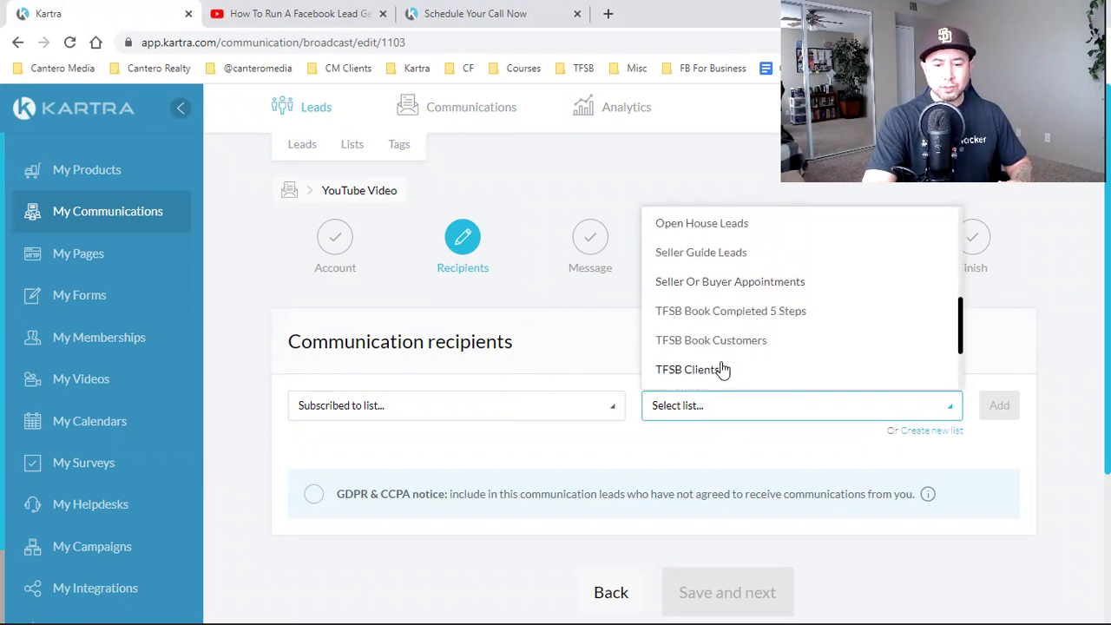
pyautogui.click(720, 369)
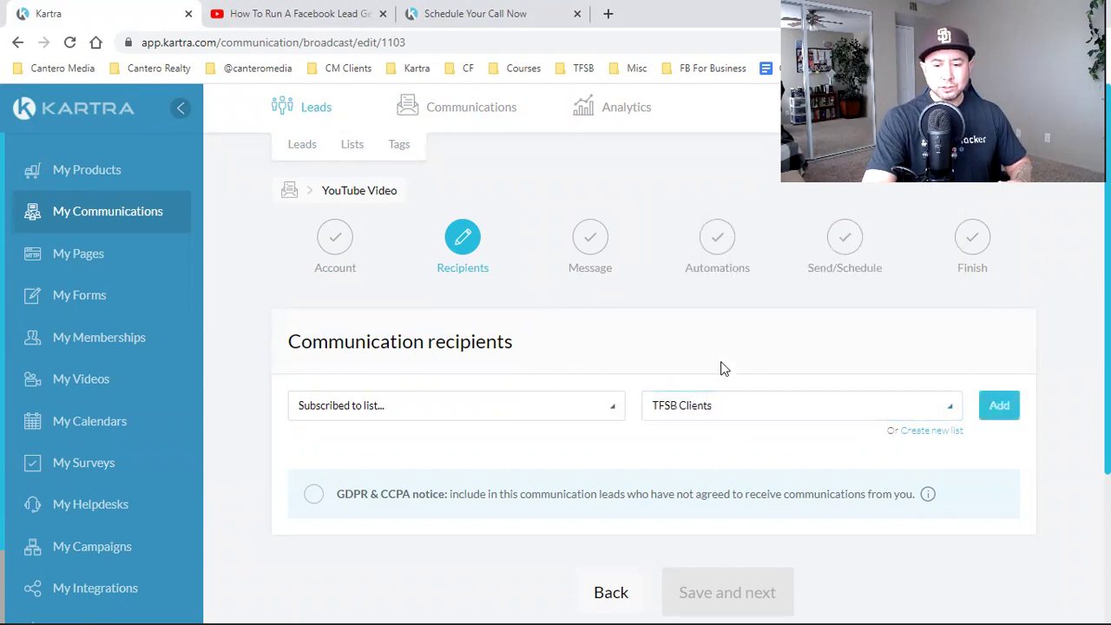
pyautogui.click(998, 407)
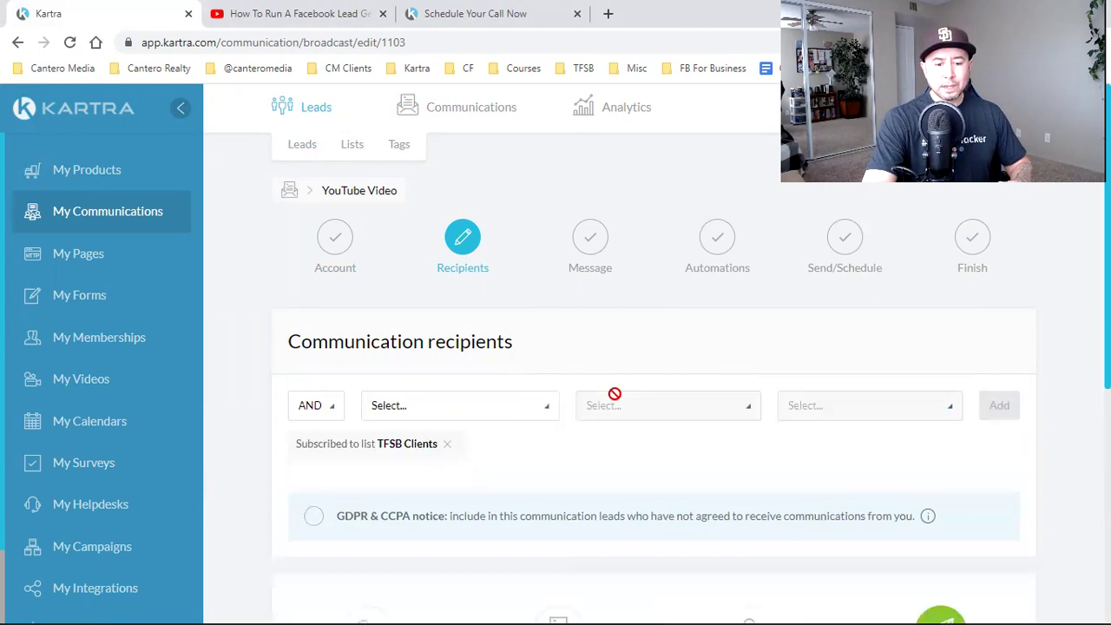
# Switch the condition join to OR and add TFSB Book Customers subscribers, totaling 92 leads.
pyautogui.click(313, 425)
pyautogui.click(309, 465)
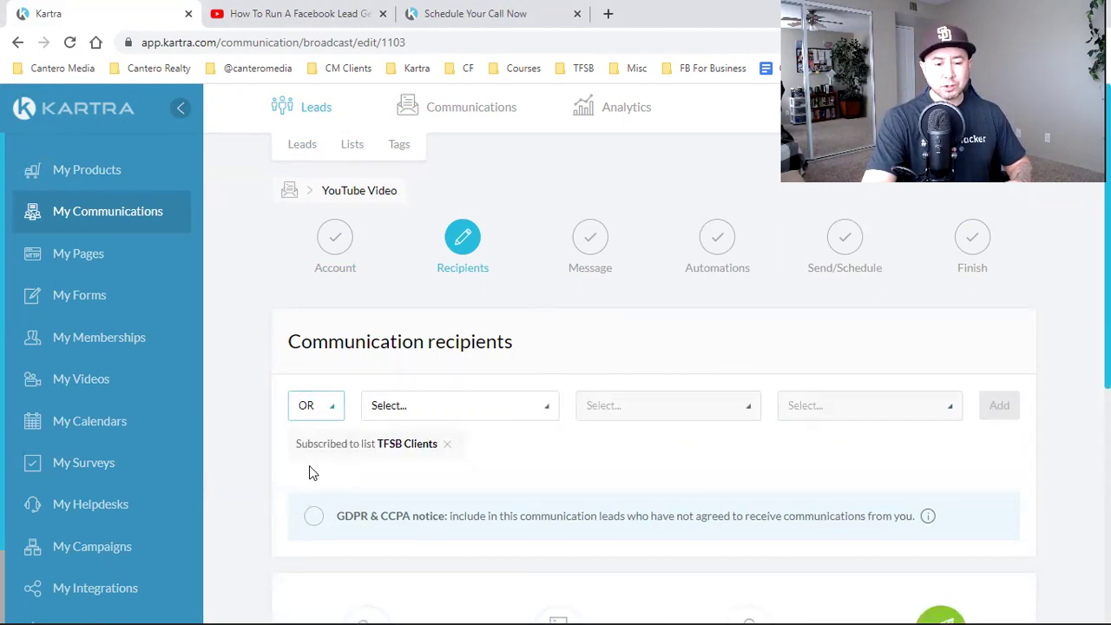
pyautogui.click(468, 418)
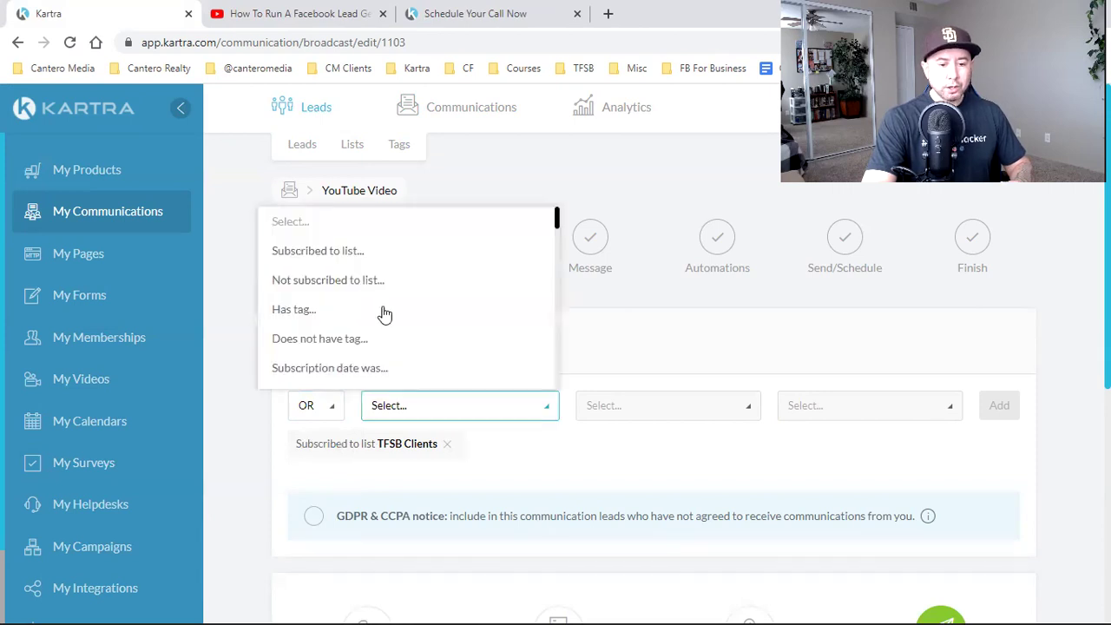
pyautogui.click(364, 261)
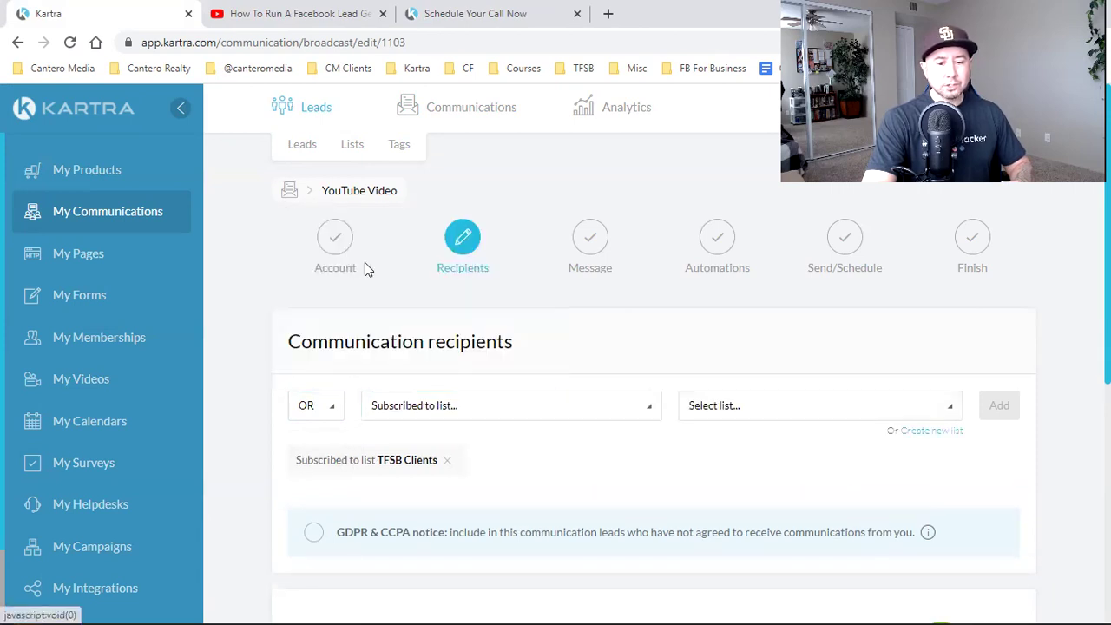
pyautogui.click(799, 420)
pyautogui.scroll(-3, 779, 339)
pyautogui.scroll(-2, 778, 341)
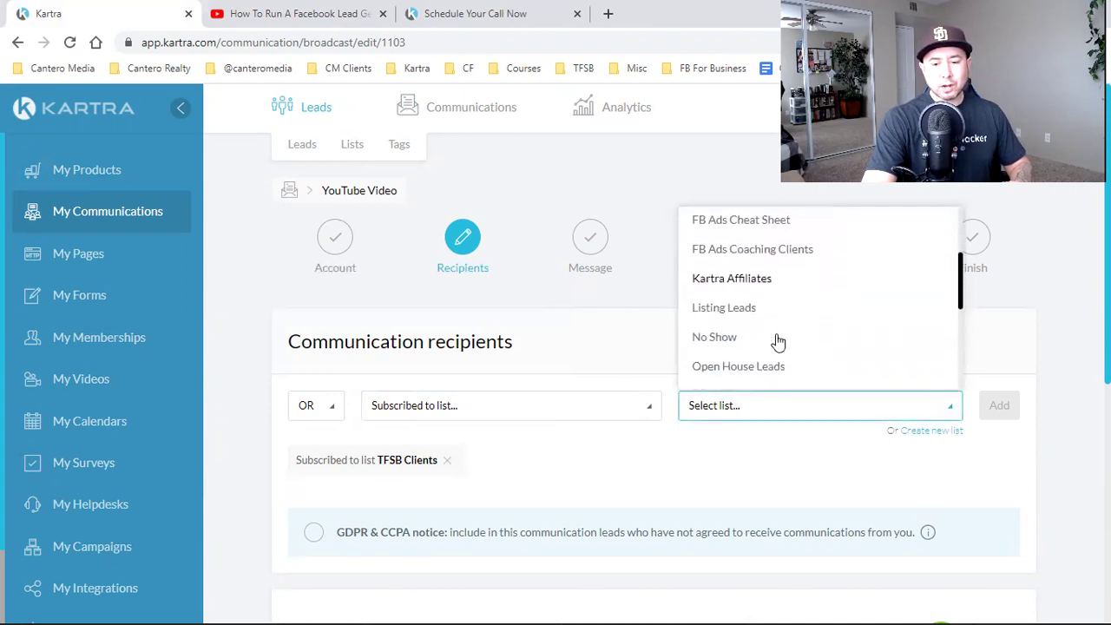
pyautogui.scroll(-3, 779, 341)
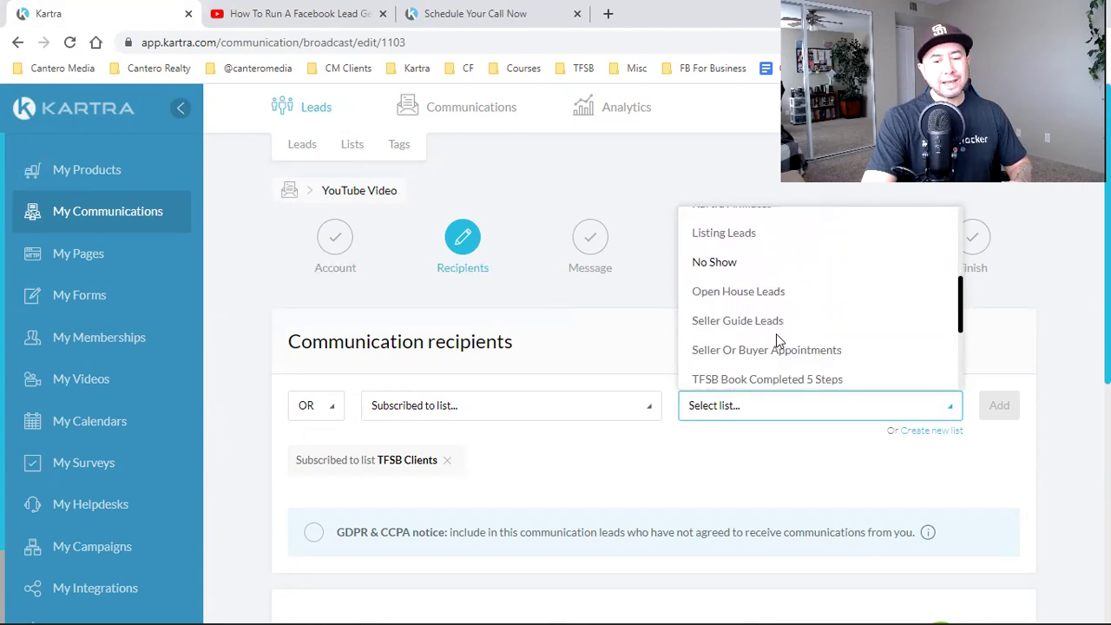
pyautogui.scroll(-3, 778, 340)
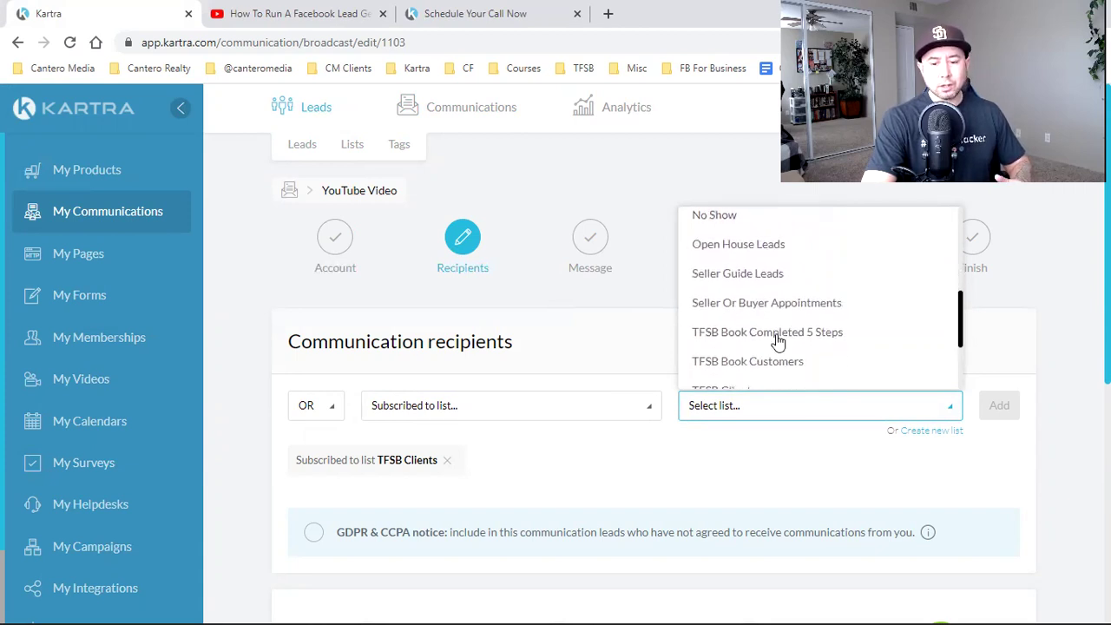
pyautogui.scroll(-2, 779, 341)
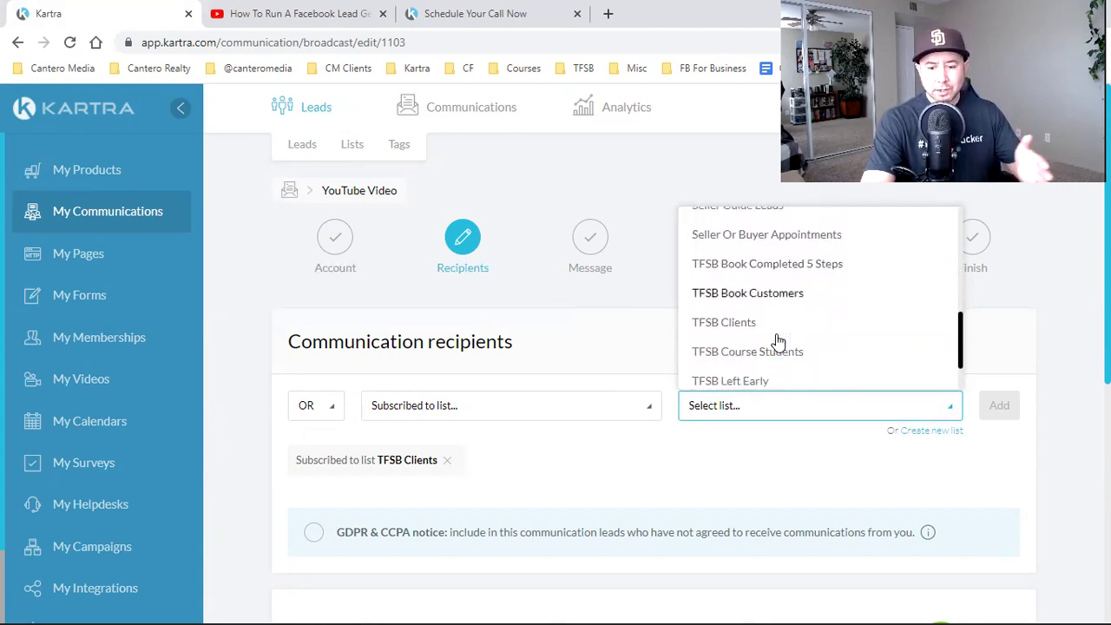
pyautogui.scroll(-2, 778, 341)
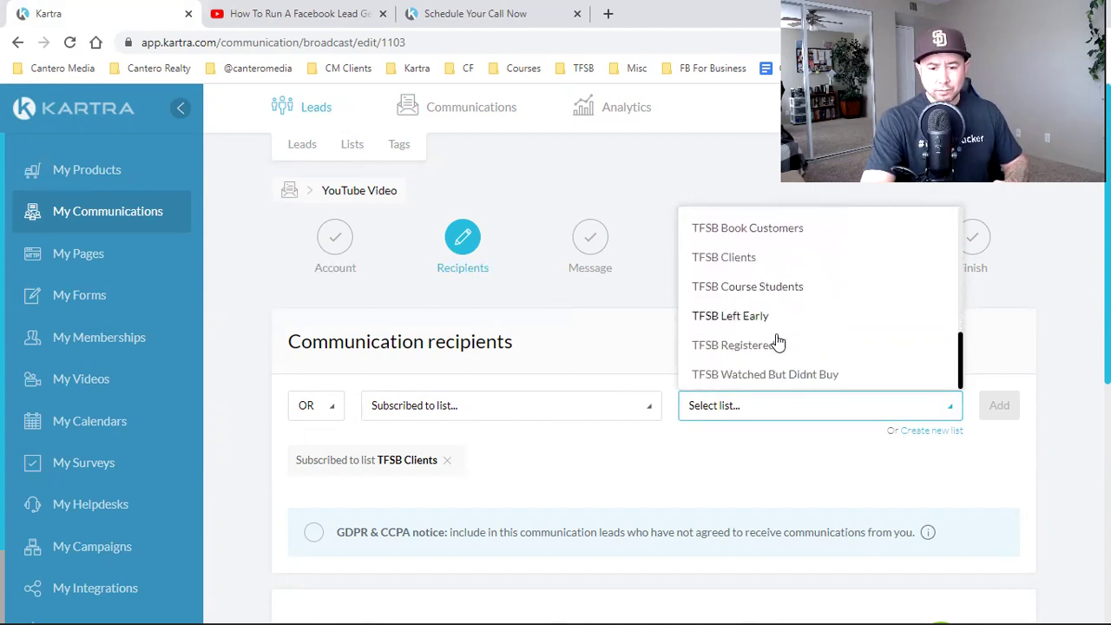
pyautogui.scroll(2, 778, 341)
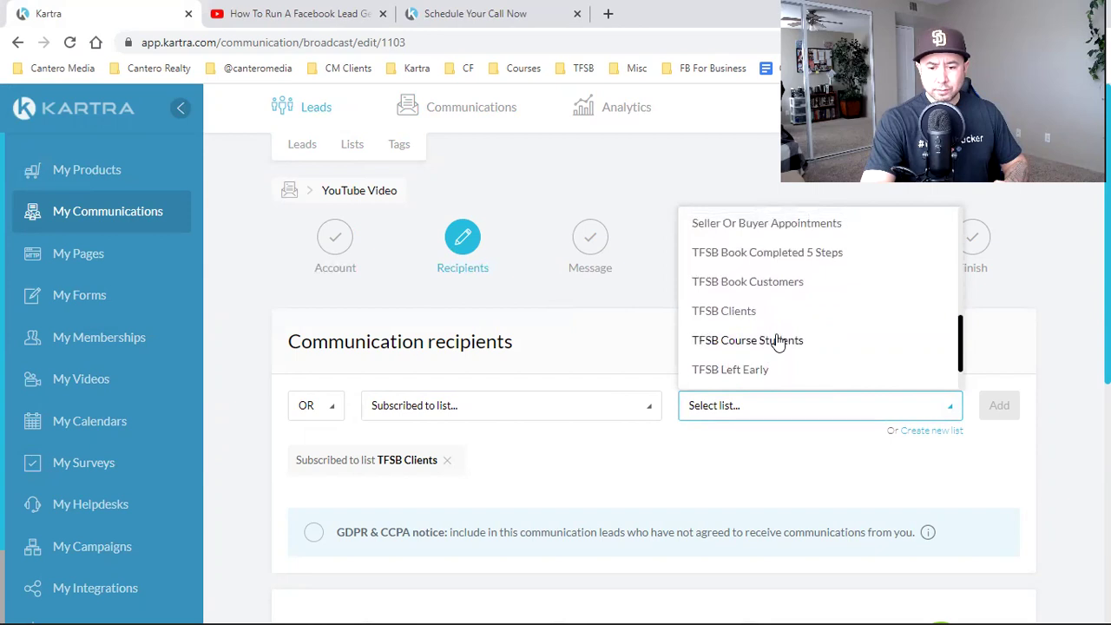
pyautogui.click(779, 283)
pyautogui.click(999, 403)
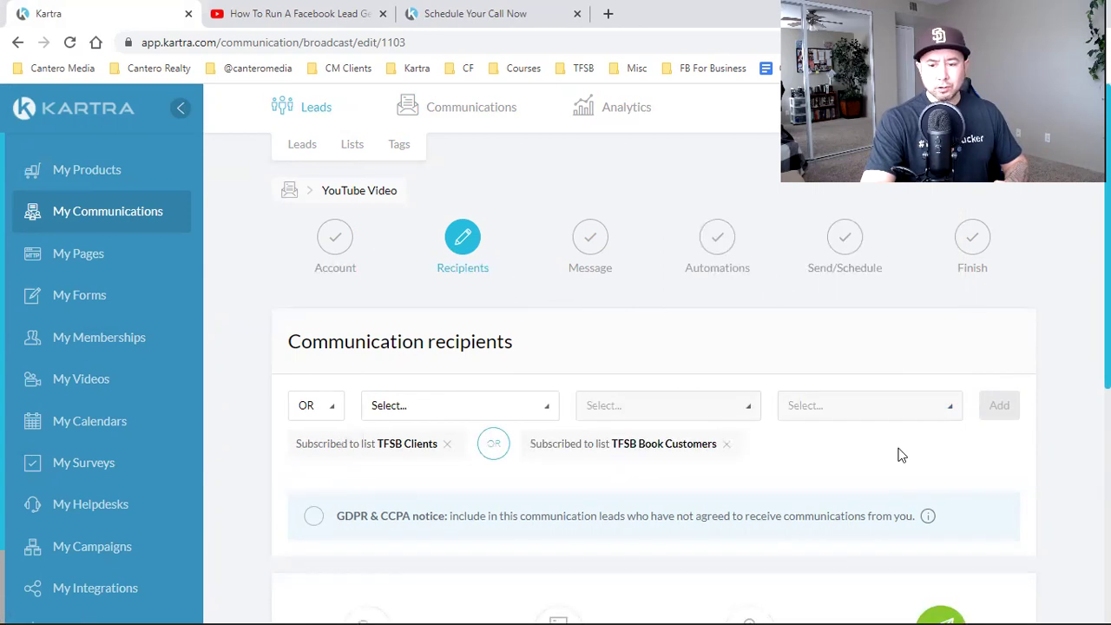
pyautogui.scroll(-2, 898, 455)
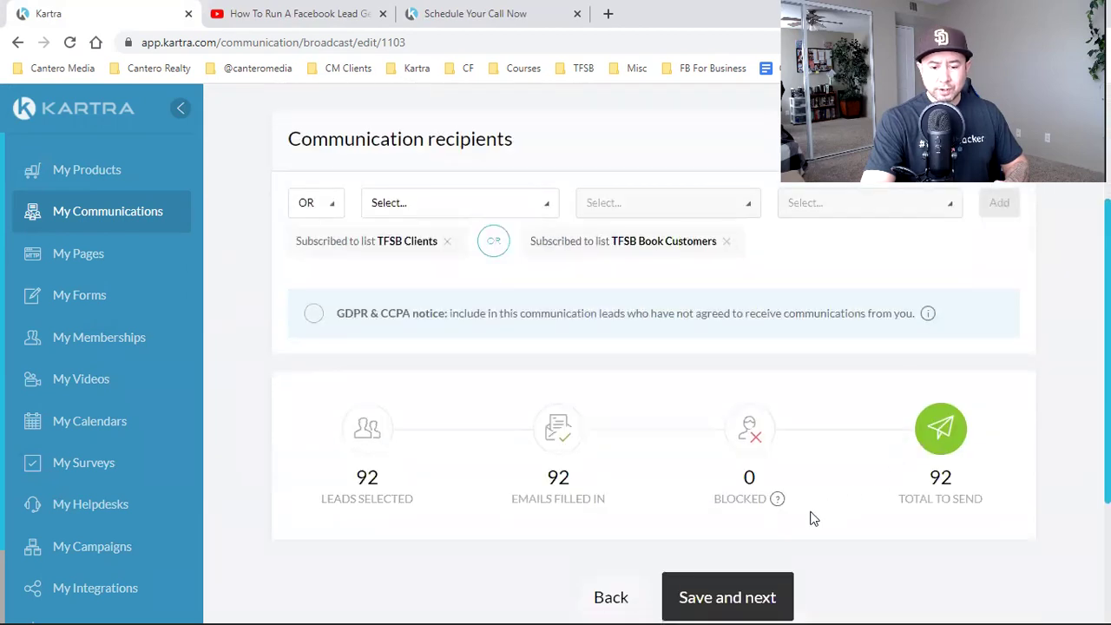
# Save the recipients, choose Single email, and switch the editor to Advanced drag-and-drop.
pyautogui.click(760, 595)
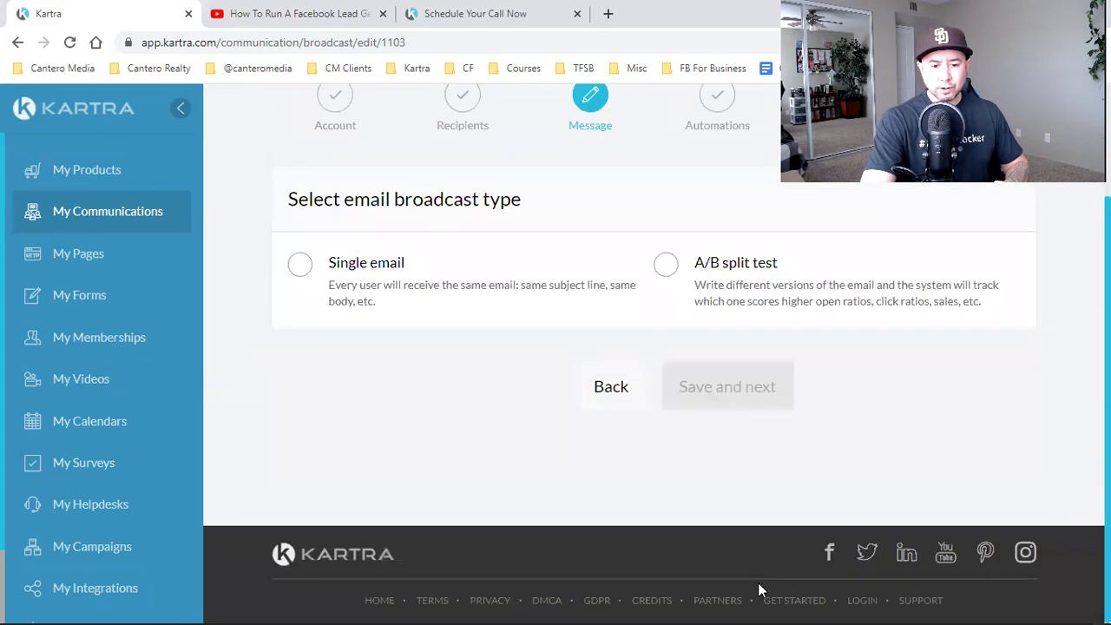
pyautogui.click(389, 311)
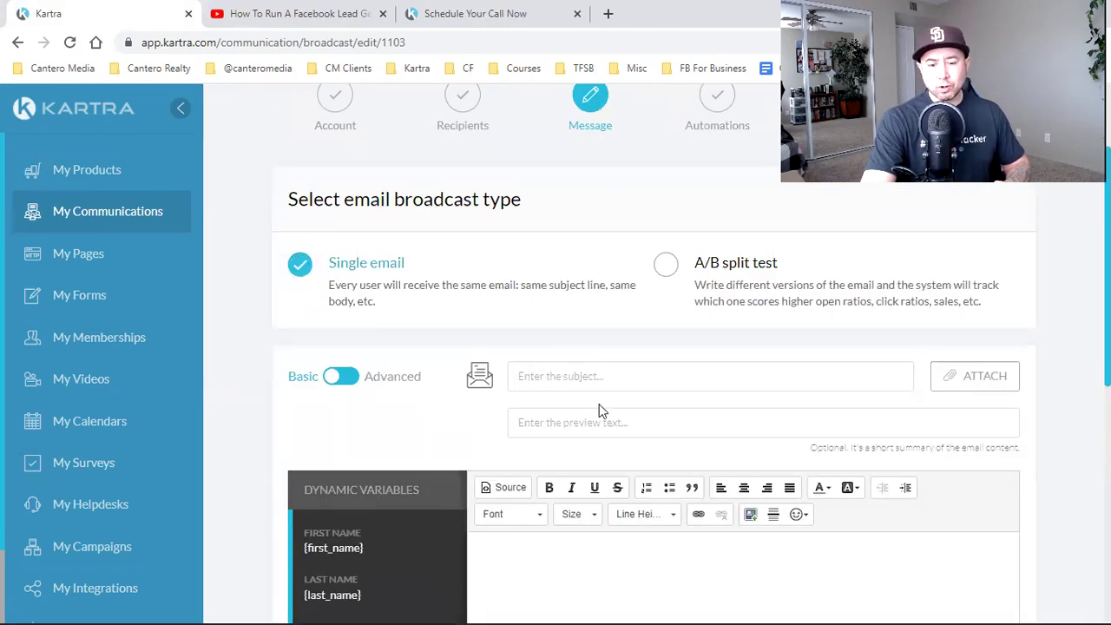
pyautogui.scroll(-1, 598, 404)
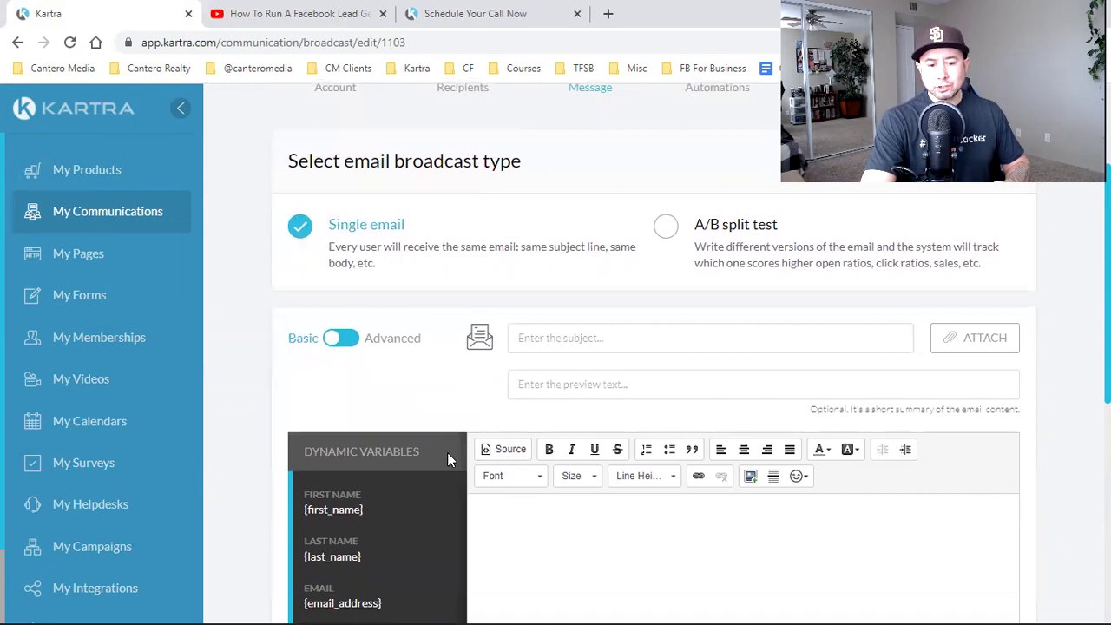
pyautogui.scroll(-1, 447, 452)
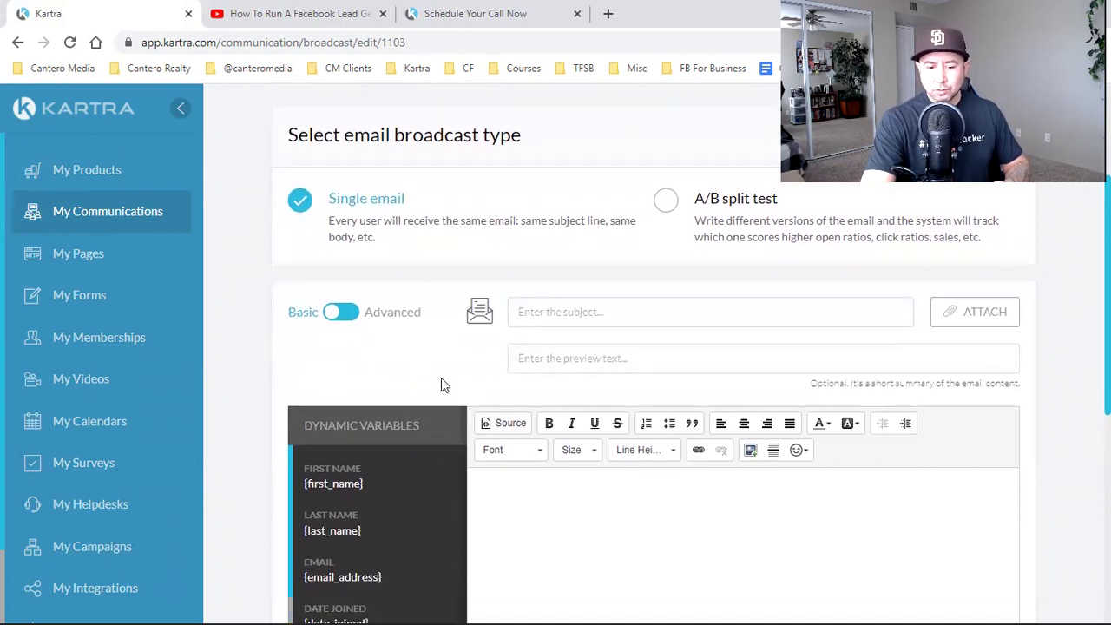
pyautogui.click(520, 499)
pyautogui.write('kjhlhjlk')
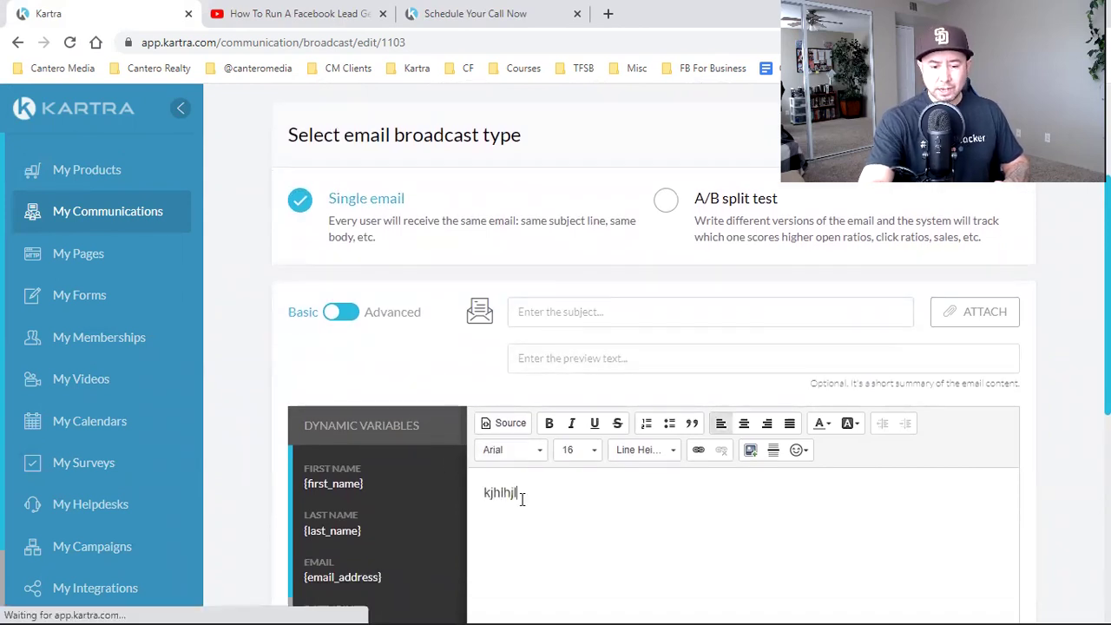
pyautogui.press('BackSpace')
pyautogui.press('BackSpace')
pyautogui.press('BackSpace')
pyautogui.press('BackSpace')
pyautogui.press('BackSpace')
pyautogui.press('BackSpace')
pyautogui.press('BackSpace')
pyautogui.press('BackSpace')
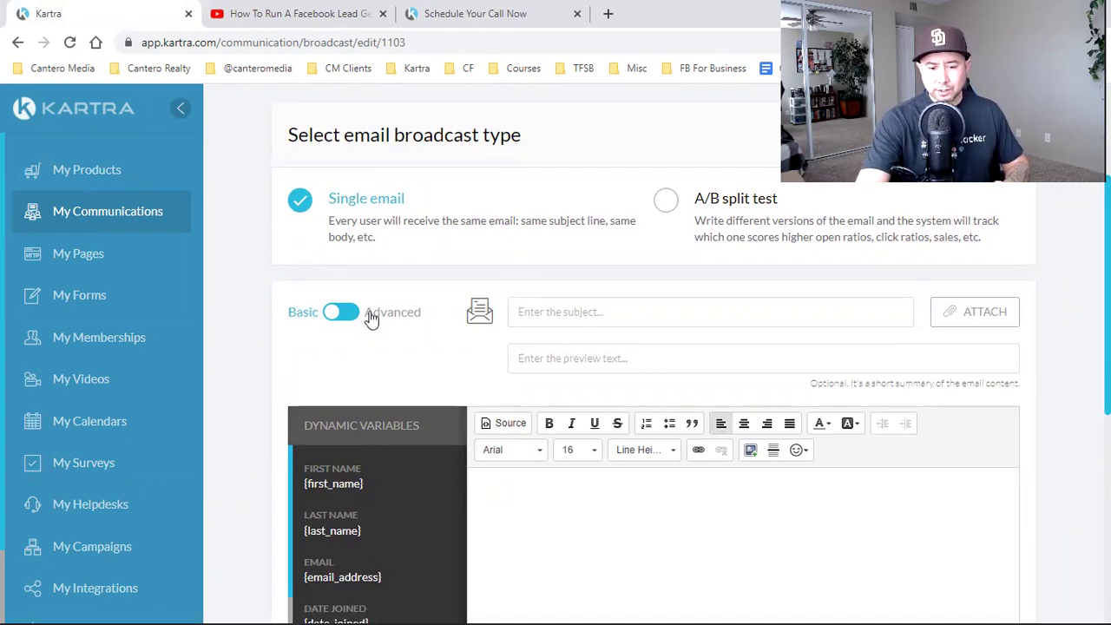
pyautogui.click(351, 315)
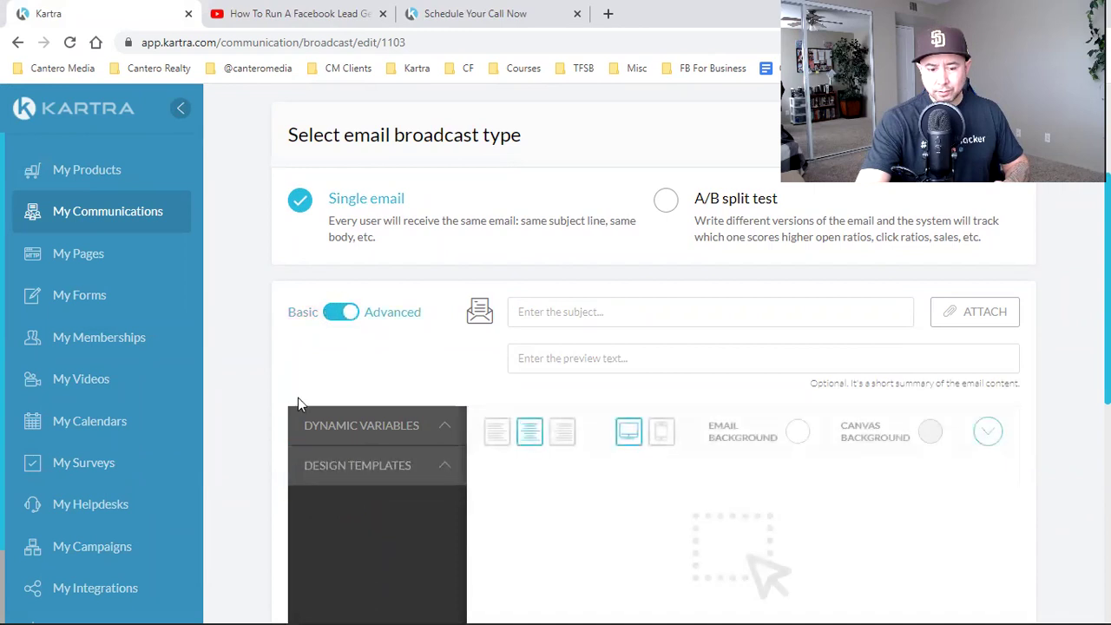
# Drop the saved My templates email onto the canvas and review it from 'Happy Saturday!' onward.
pyautogui.click(394, 460)
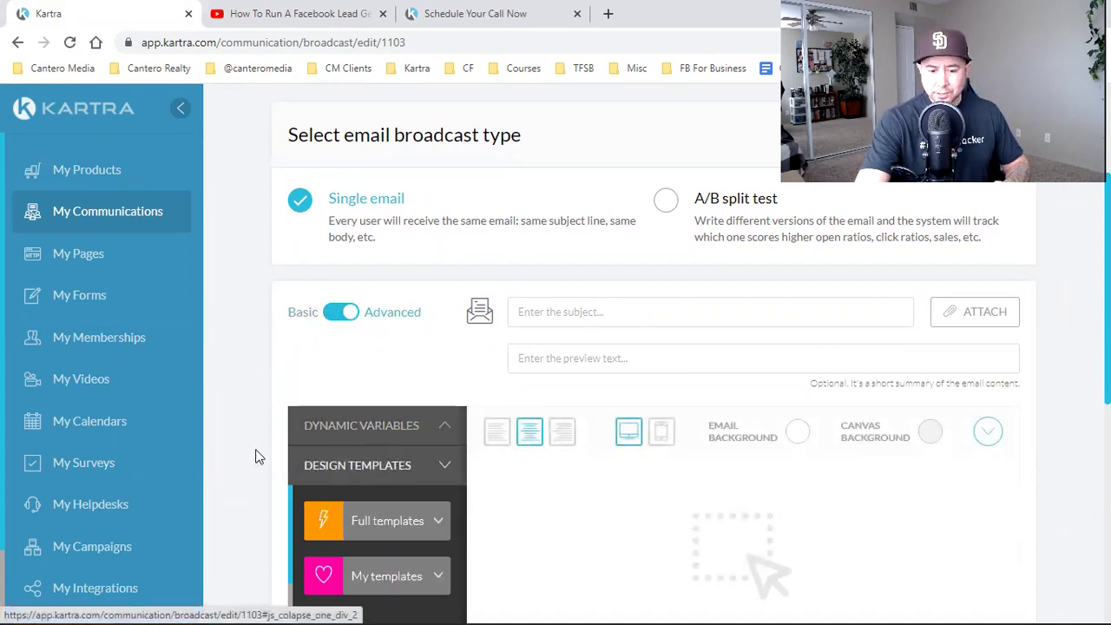
pyautogui.scroll(-2, 256, 456)
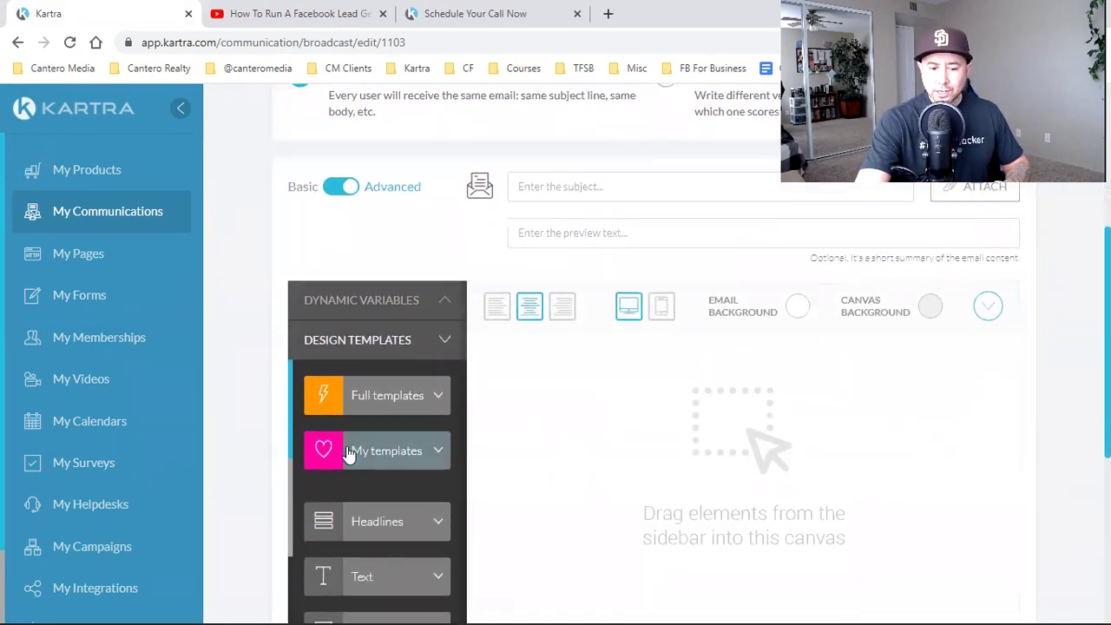
pyautogui.click(352, 452)
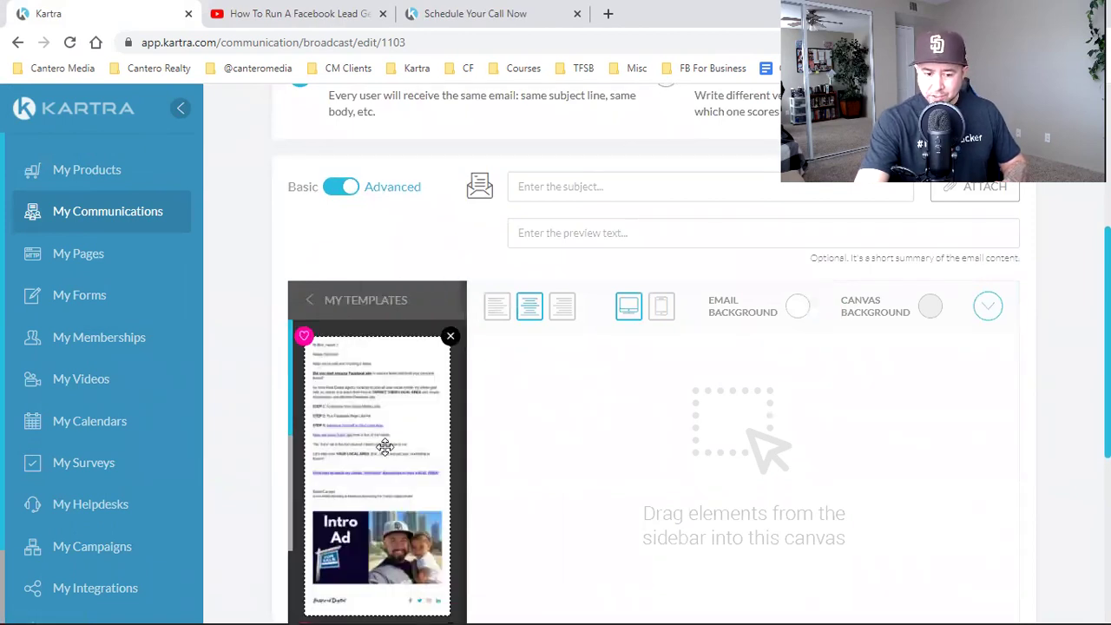
pyautogui.moveTo(375, 421); pyautogui.dragTo(686, 362)
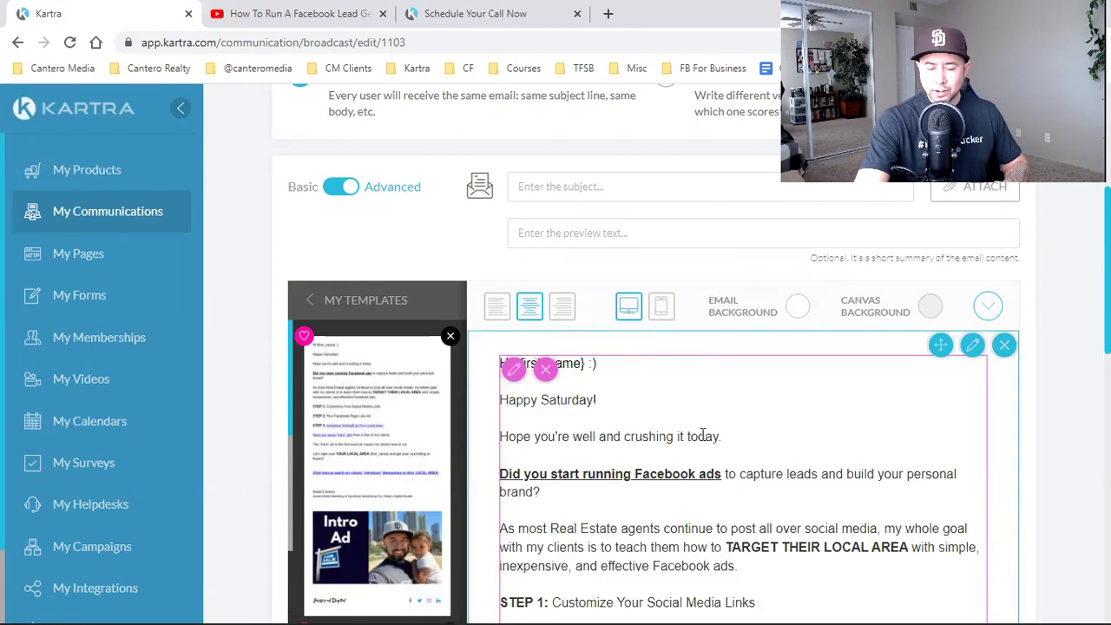
pyautogui.scroll(-8, 709, 462)
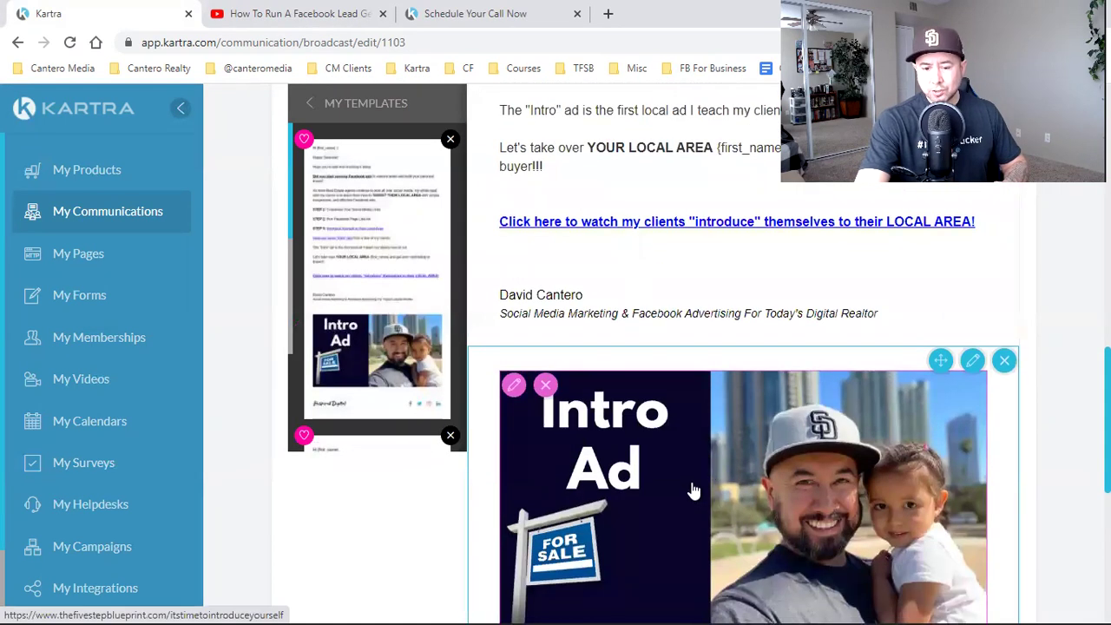
pyautogui.scroll(-3, 695, 488)
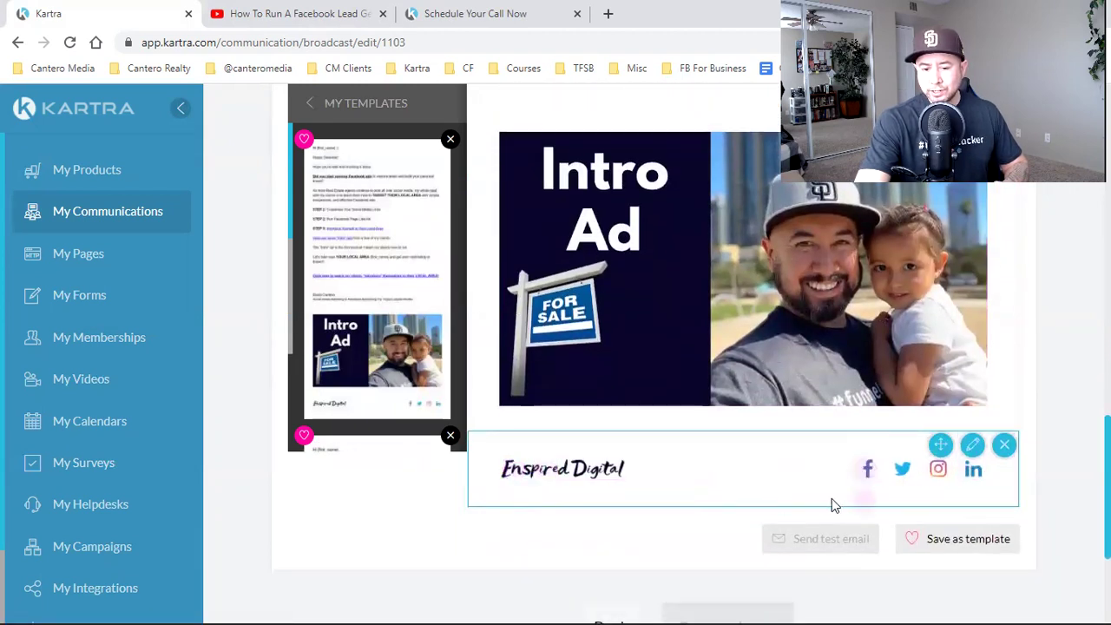
pyautogui.scroll(1, 595, 545)
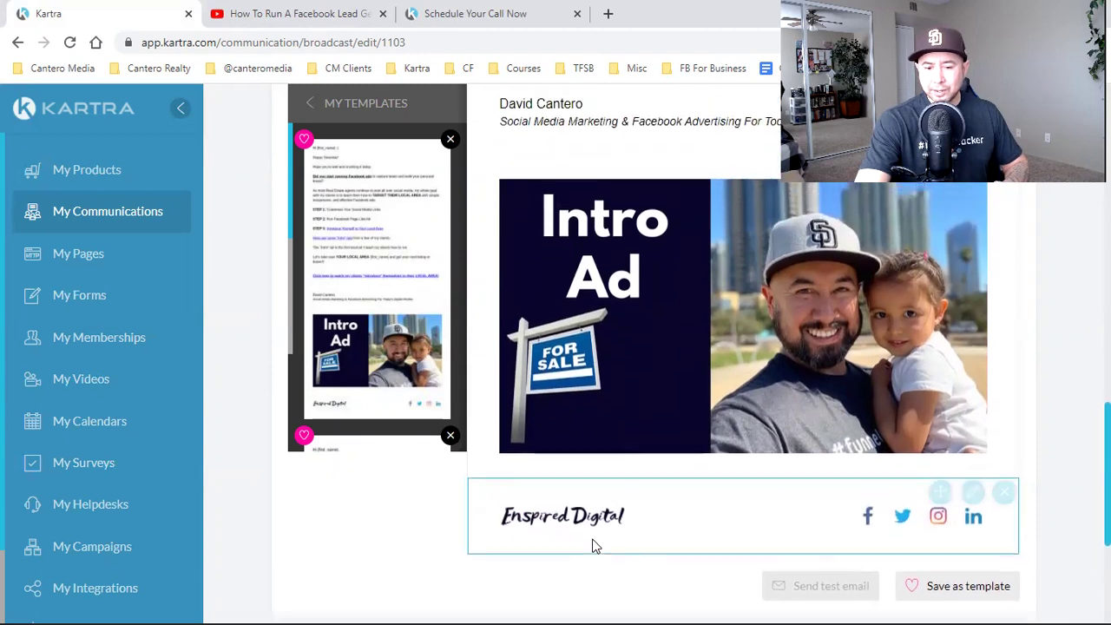
pyautogui.scroll(-1, 386, 327)
pyautogui.scroll(-1, 386, 328)
pyautogui.scroll(10, 365, 312)
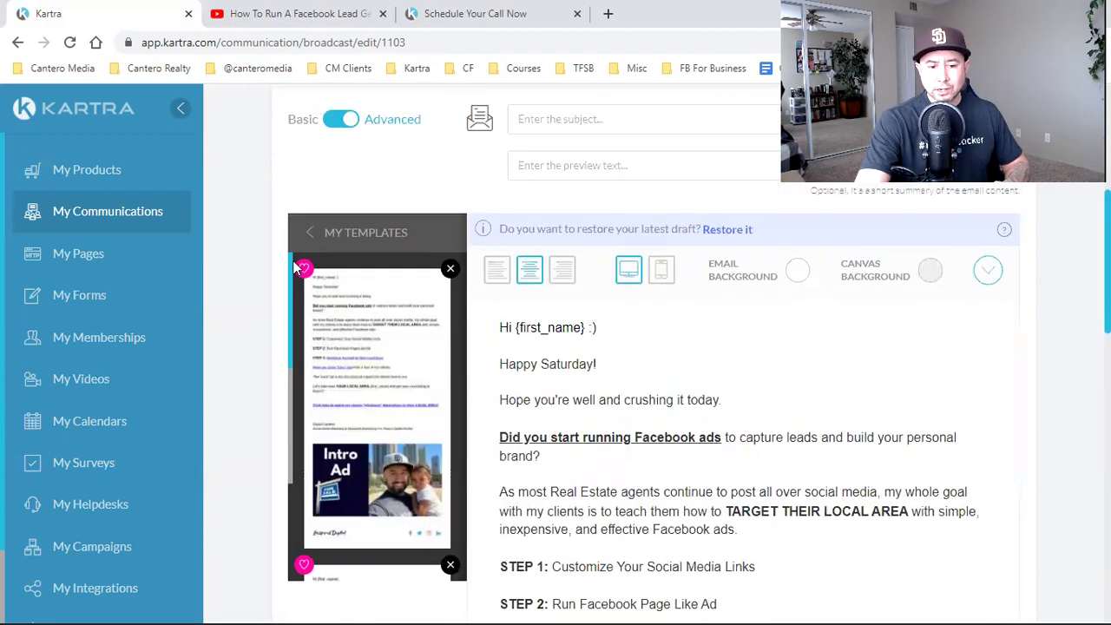
# Look through the Full templates previews, then return to the template categories.
pyautogui.click(305, 234)
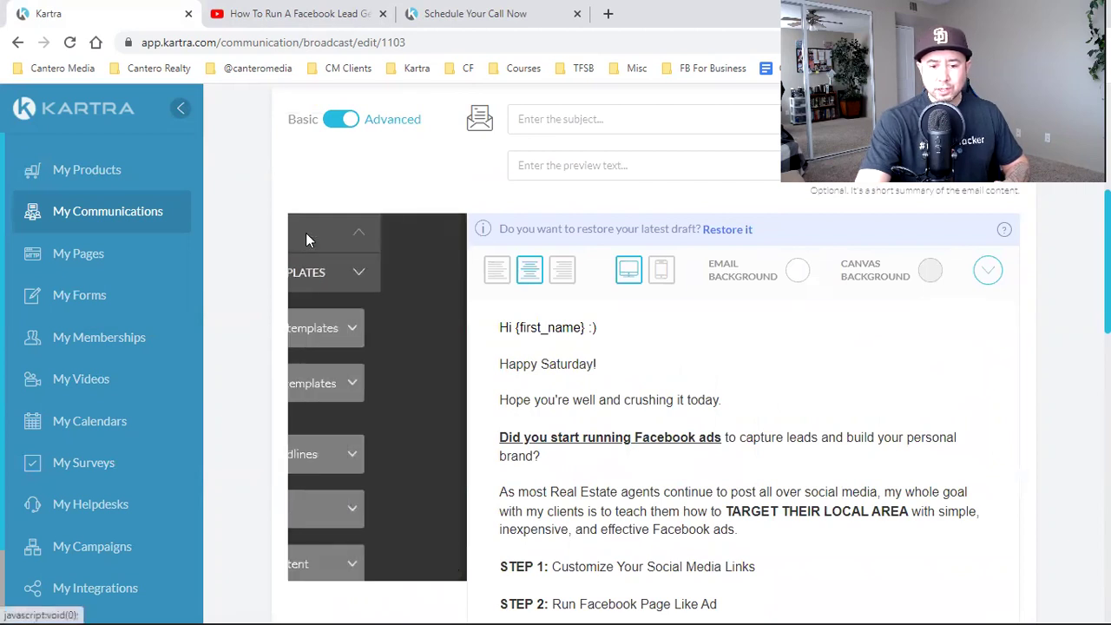
pyautogui.click(375, 342)
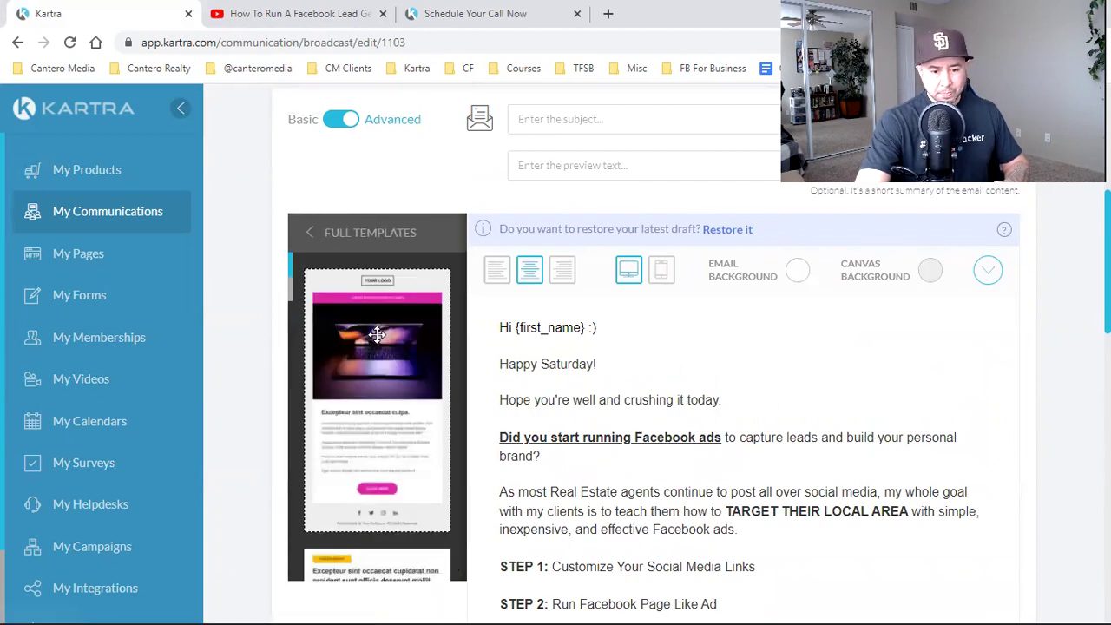
pyautogui.scroll(-2, 369, 419)
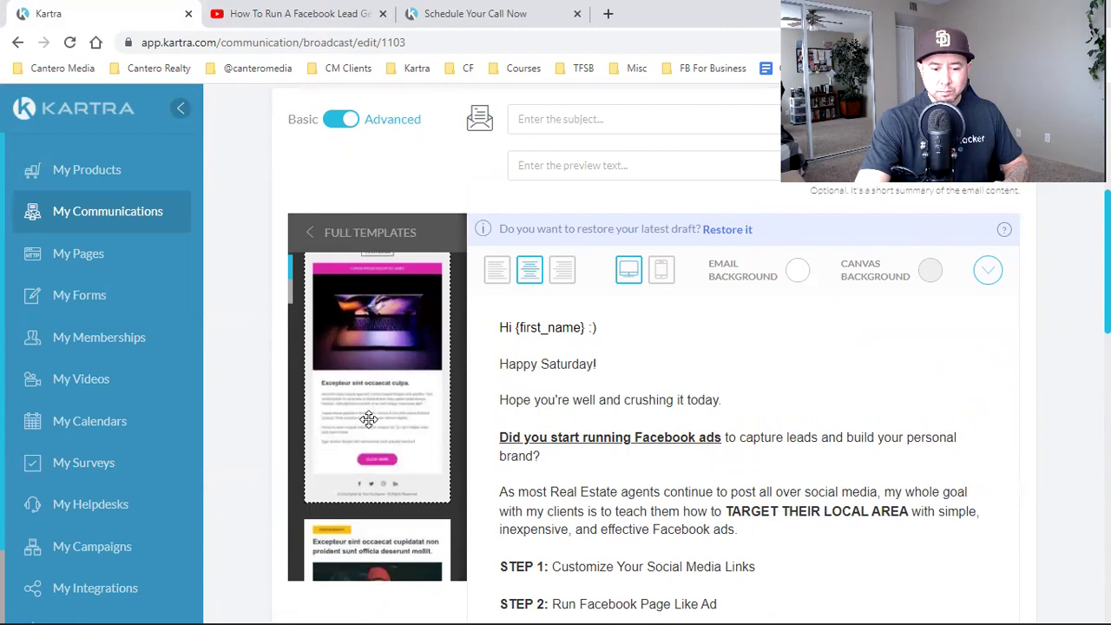
pyautogui.scroll(-5, 369, 419)
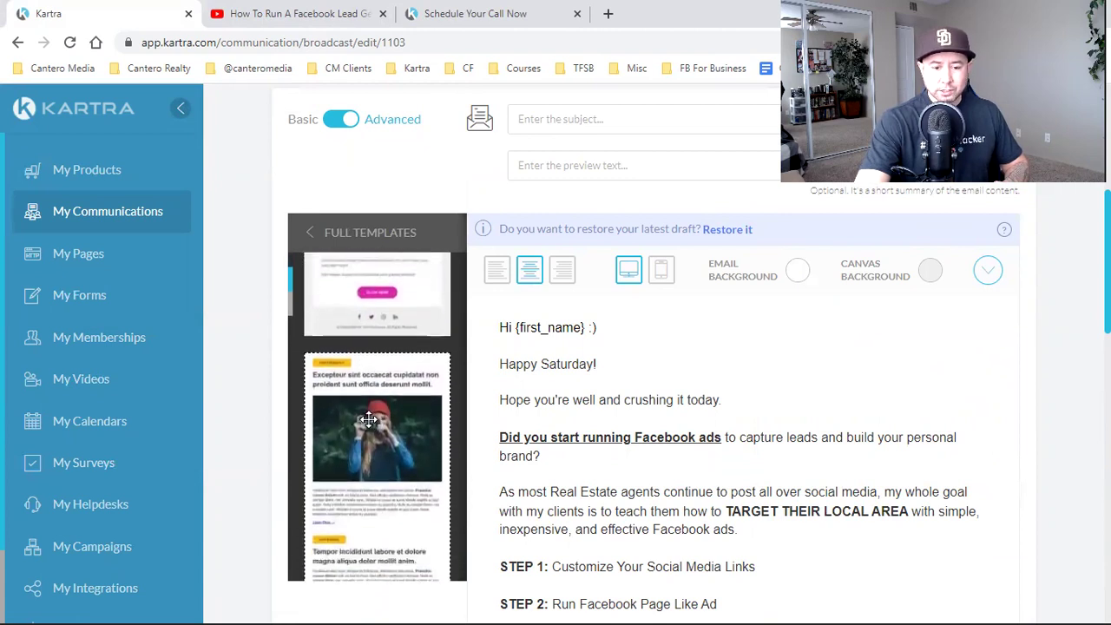
pyautogui.scroll(-8, 369, 419)
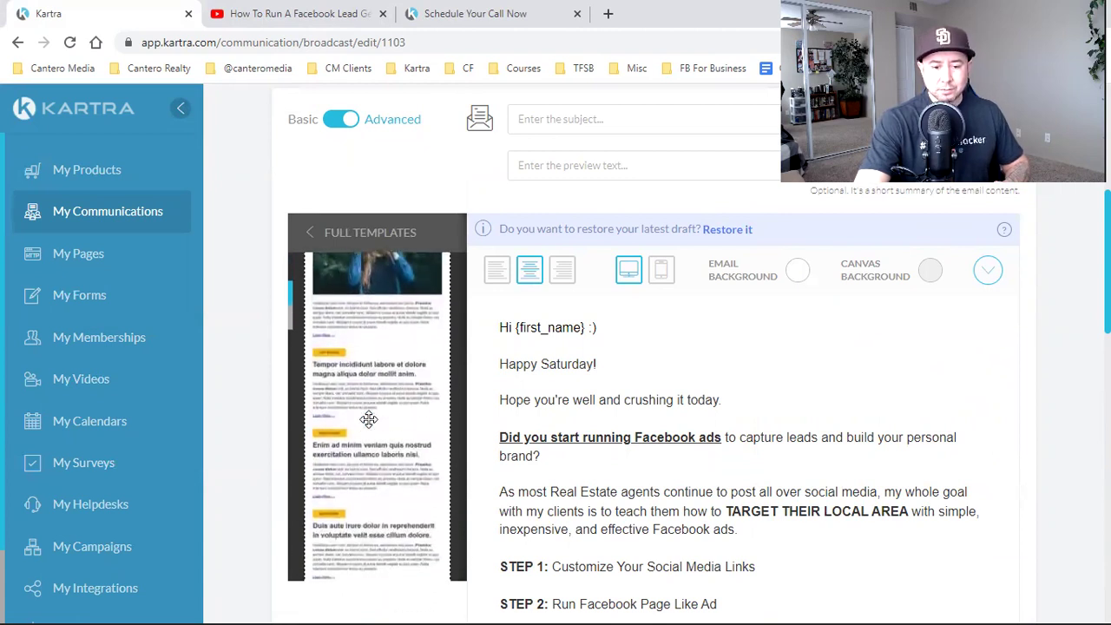
pyautogui.scroll(-3, 369, 419)
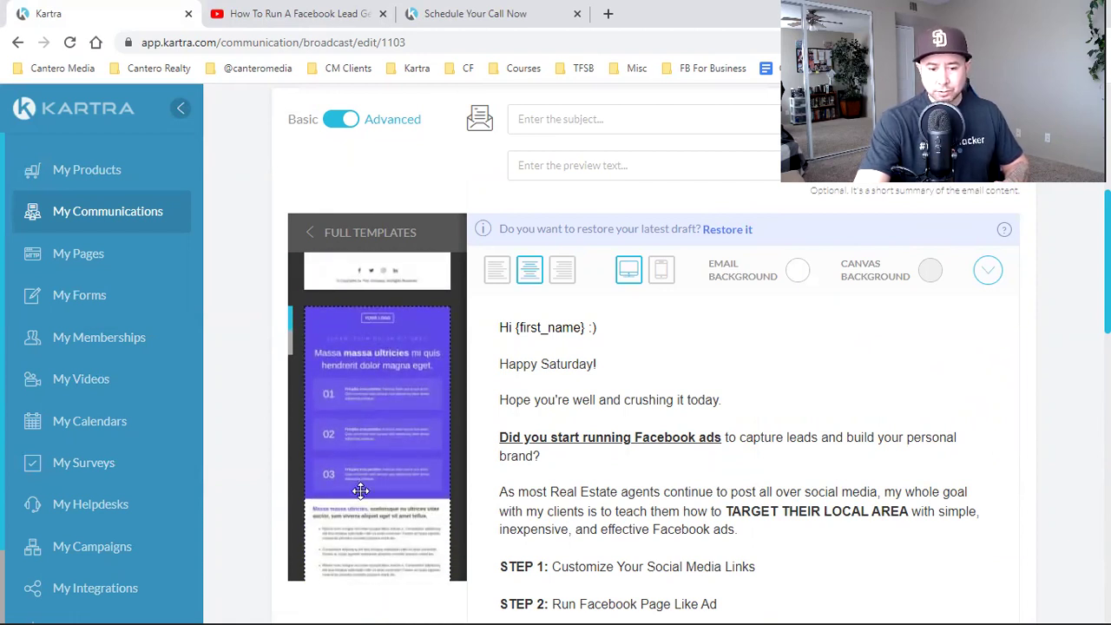
pyautogui.scroll(-1, 360, 485)
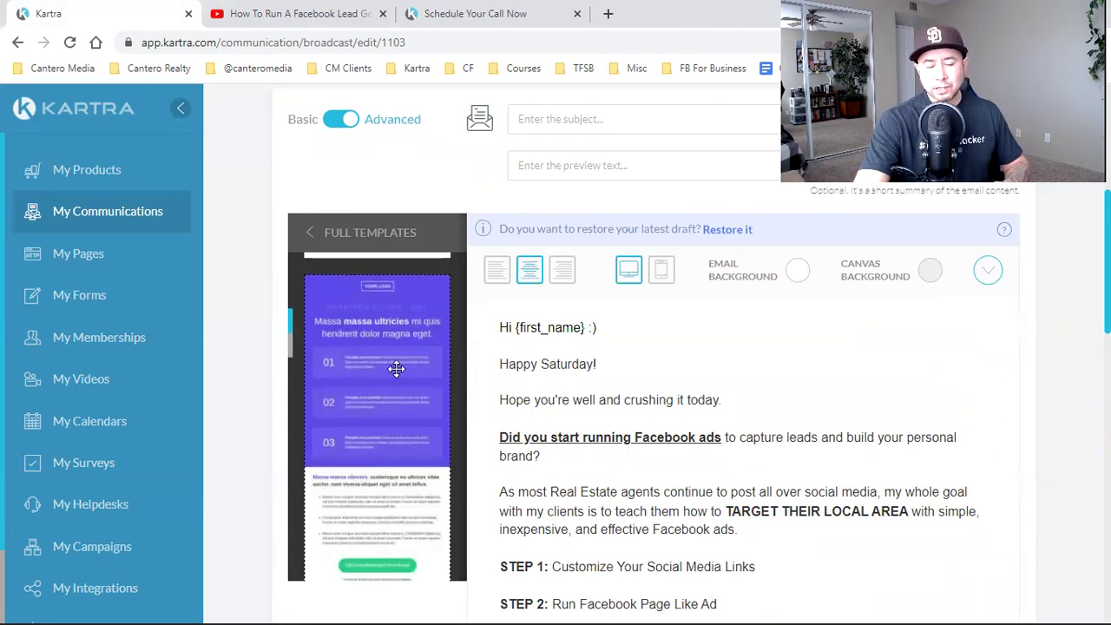
pyautogui.scroll(-2, 376, 468)
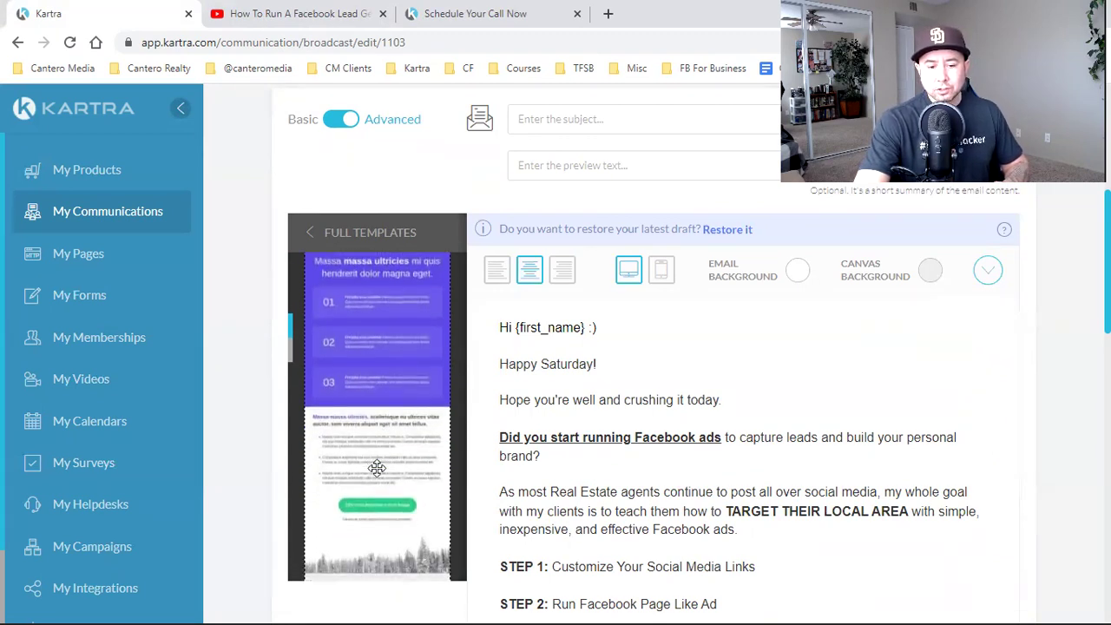
pyautogui.scroll(-1, 375, 468)
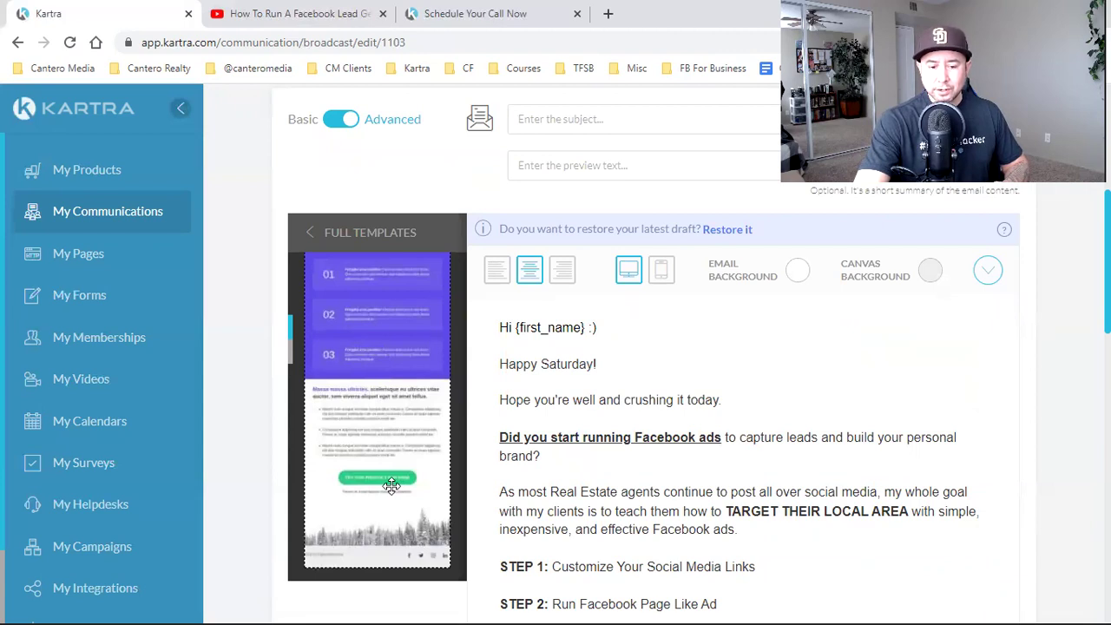
pyautogui.scroll(-2, 391, 485)
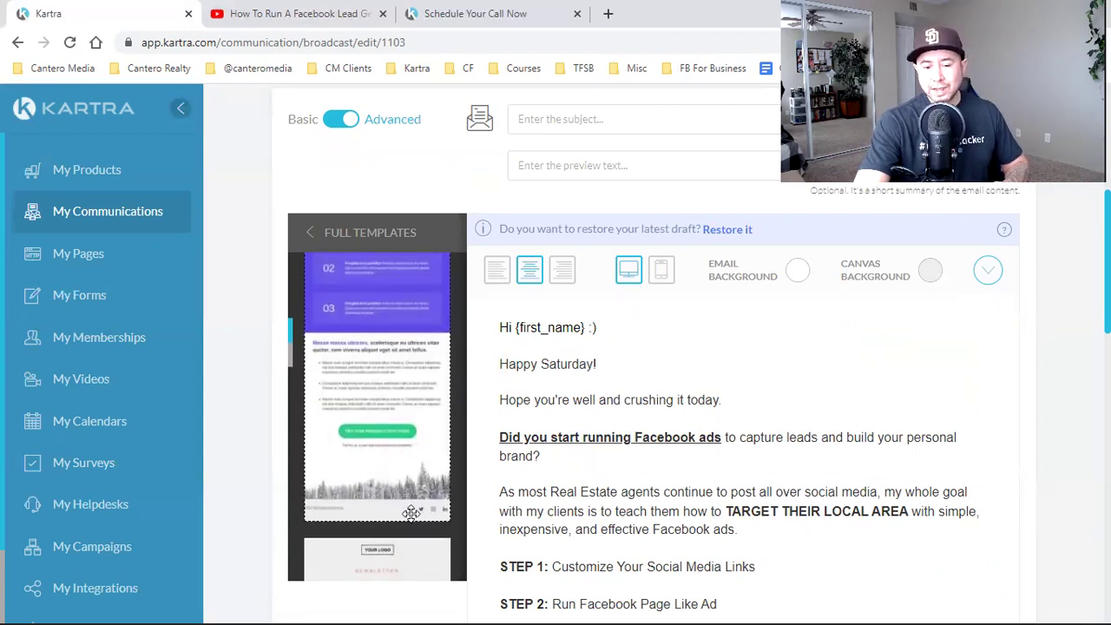
pyautogui.scroll(-10, 411, 513)
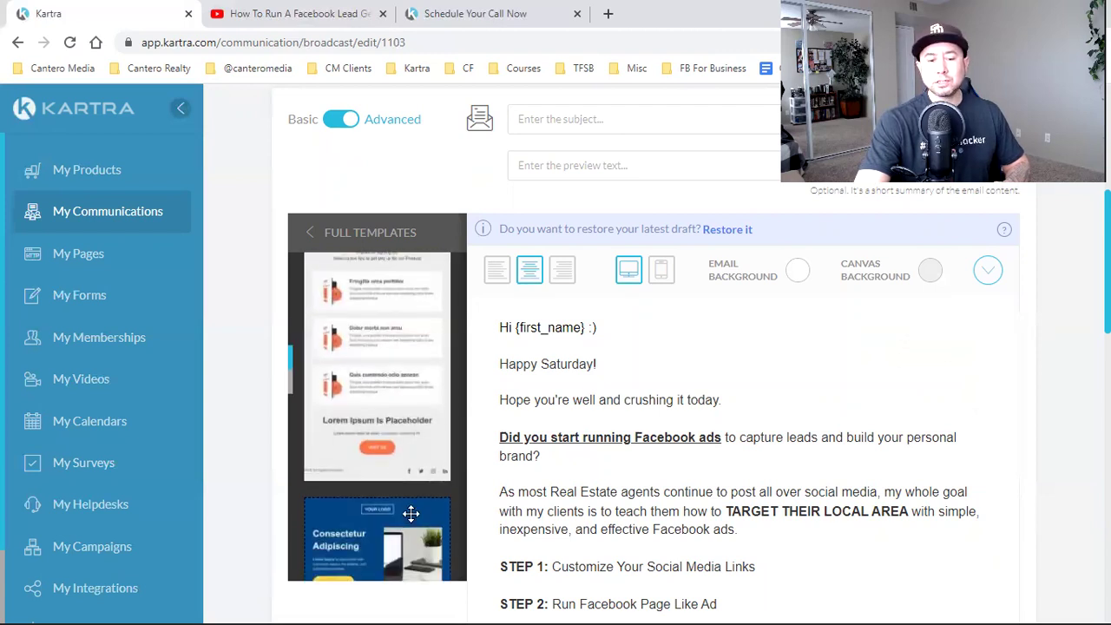
pyautogui.scroll(-5, 411, 513)
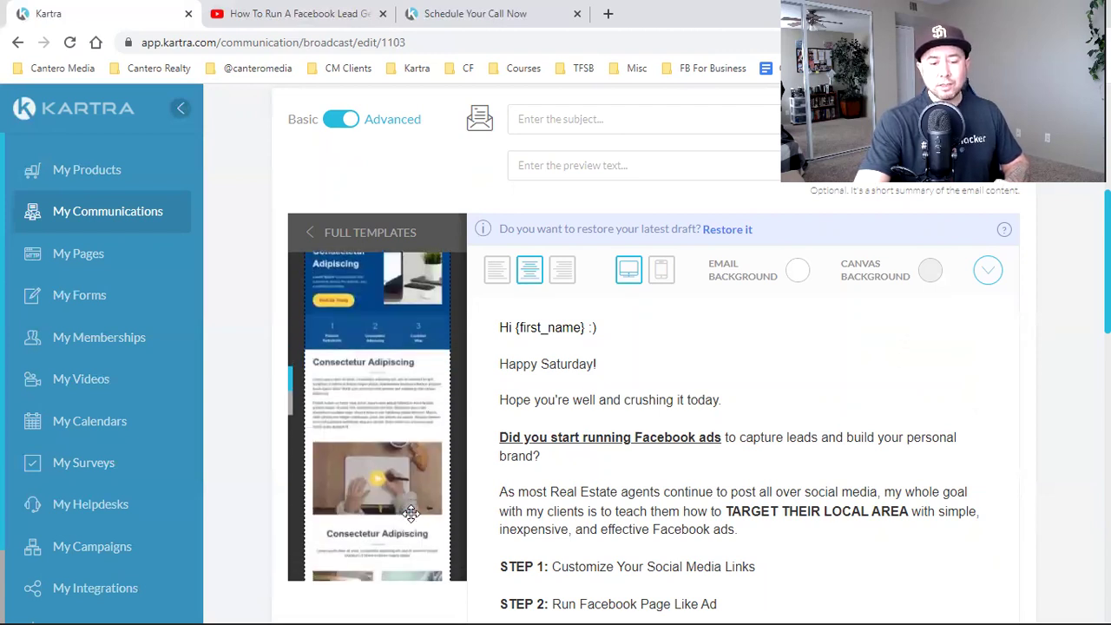
pyautogui.scroll(-5, 412, 513)
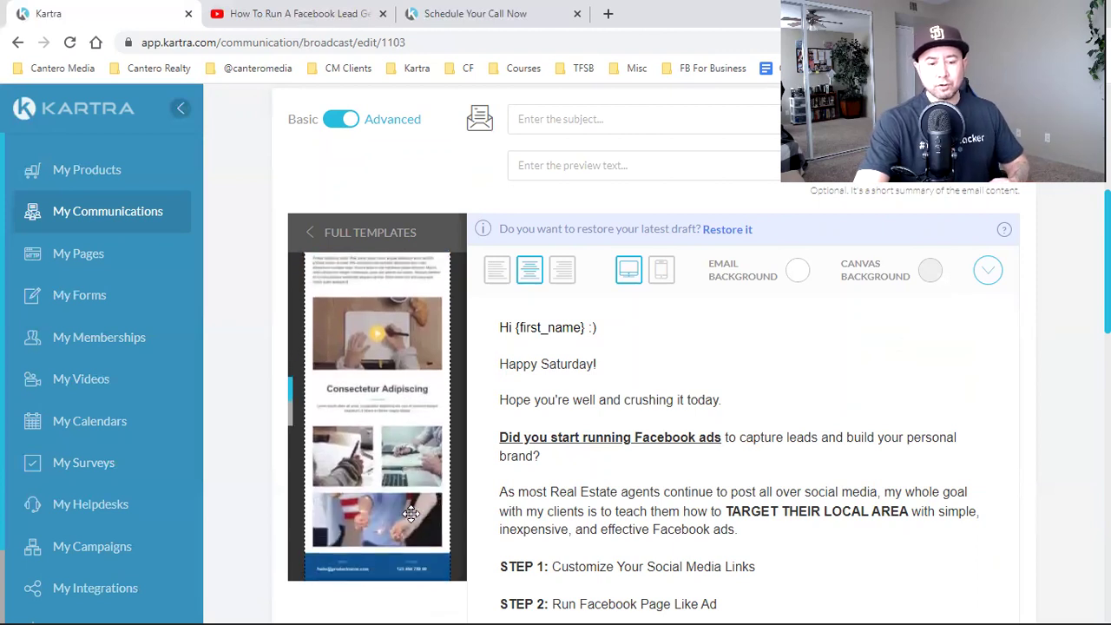
pyautogui.scroll(-2, 411, 513)
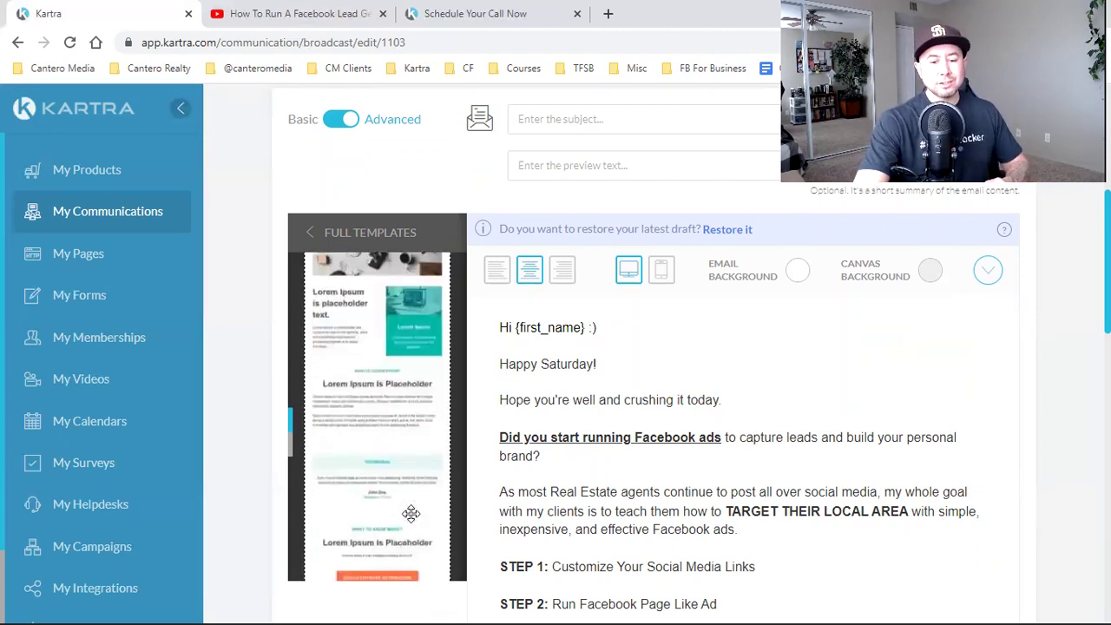
pyautogui.click(310, 233)
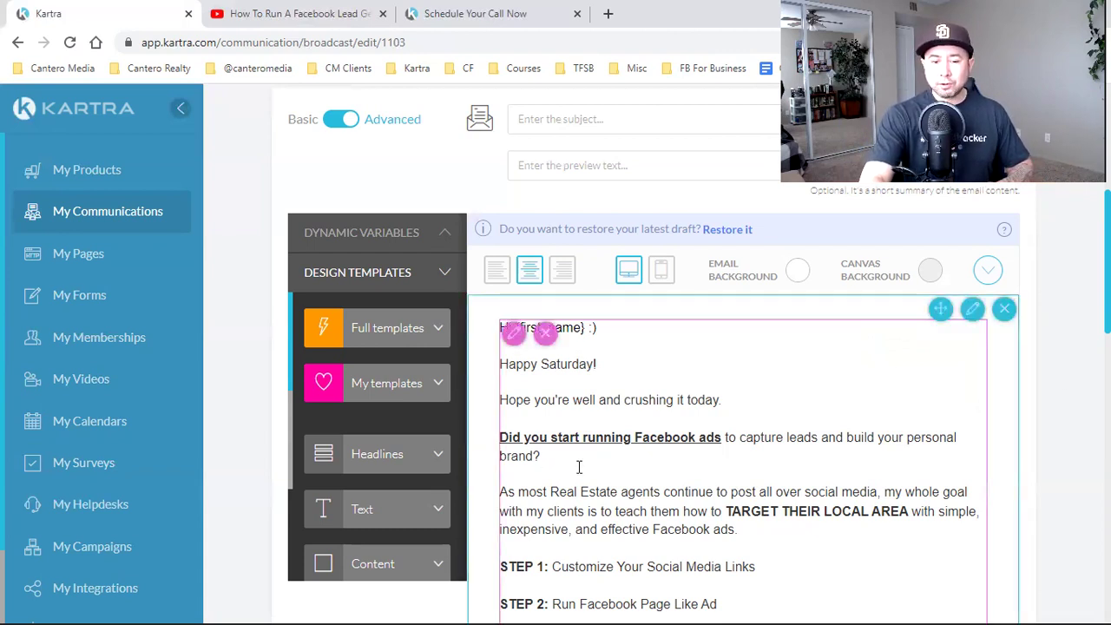
# Review the email body now holding the new YouTube video announcement message.
pyautogui.scroll(-1, 579, 466)
pyautogui.scroll(2, 577, 463)
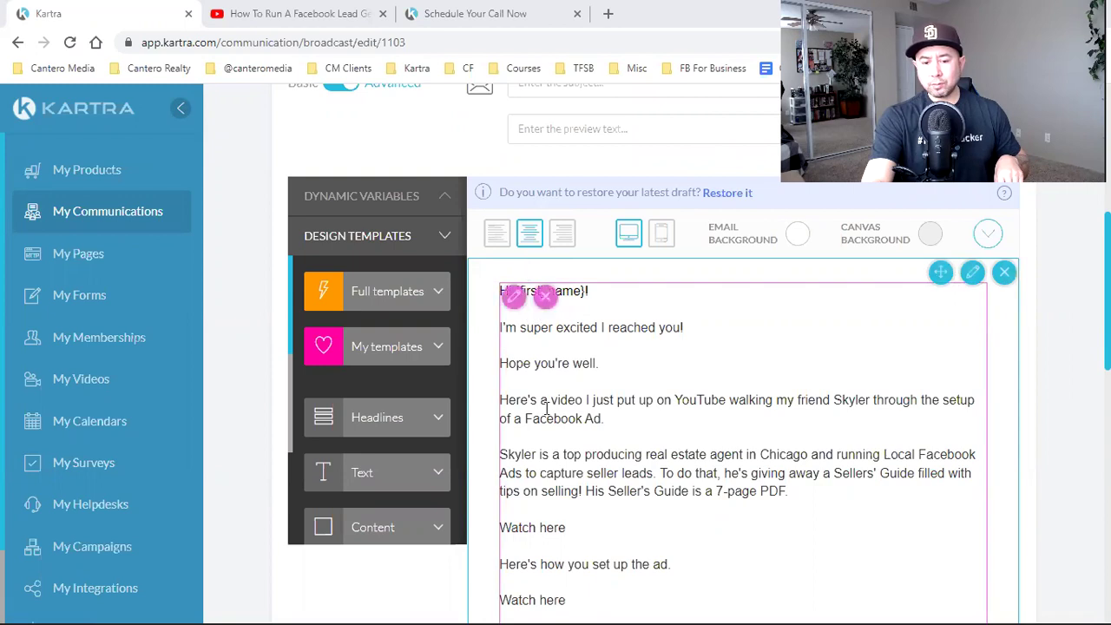
pyautogui.scroll(1, 547, 404)
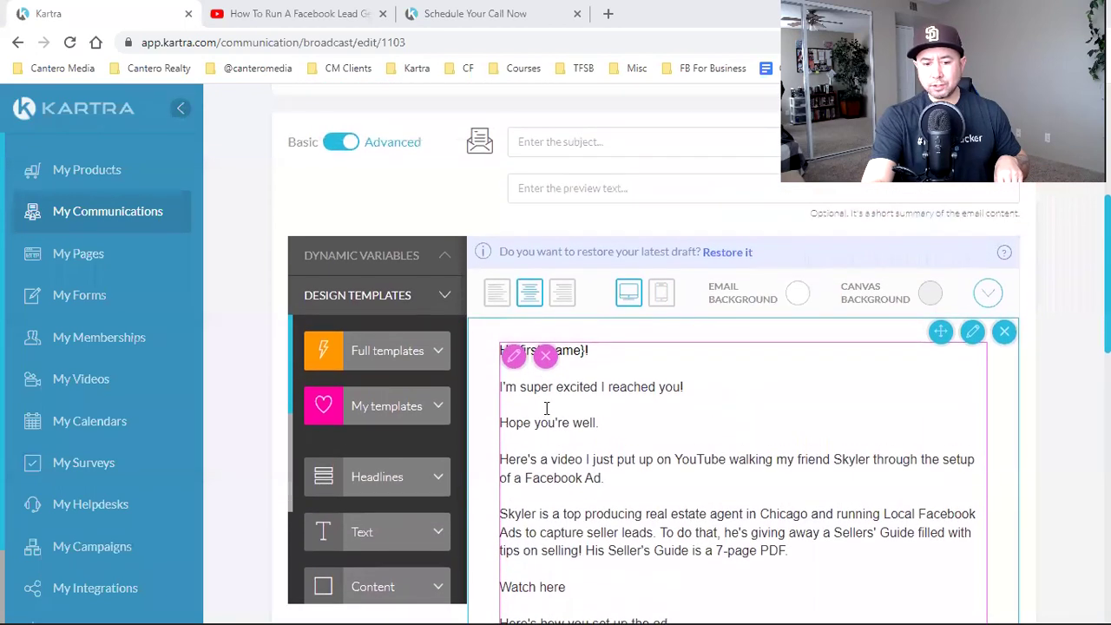
# Copy the {first_name} variable and enter the subject '{first_name}, here's how to run a Facebook ad in 2022'.
pyautogui.click(328, 259)
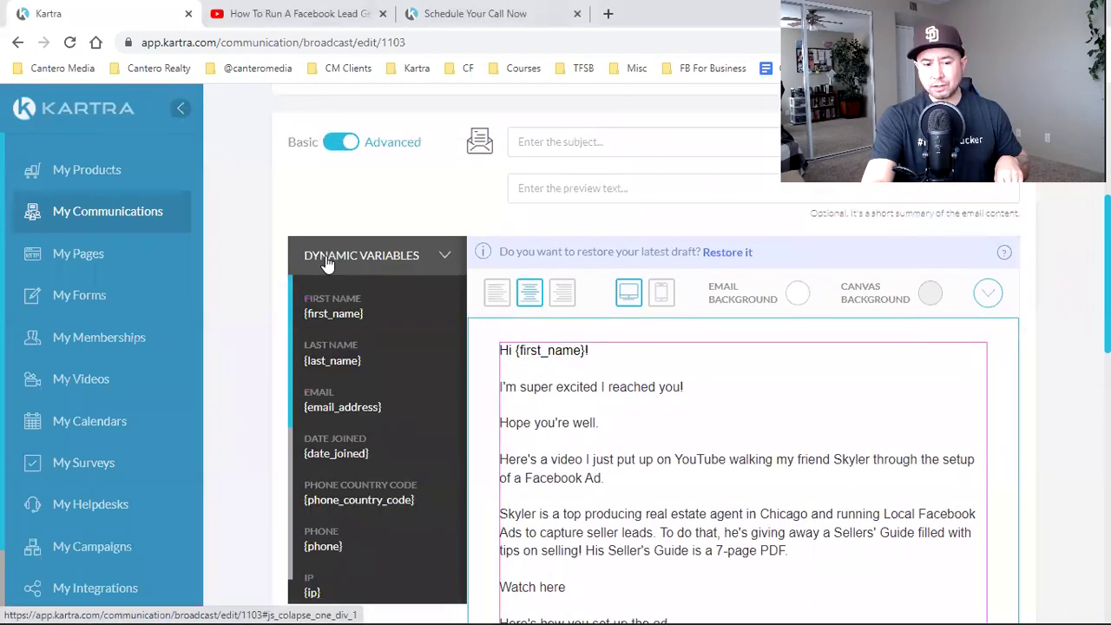
pyautogui.tripleClick(338, 312)
pyautogui.hotkey('ctrl', 'c')
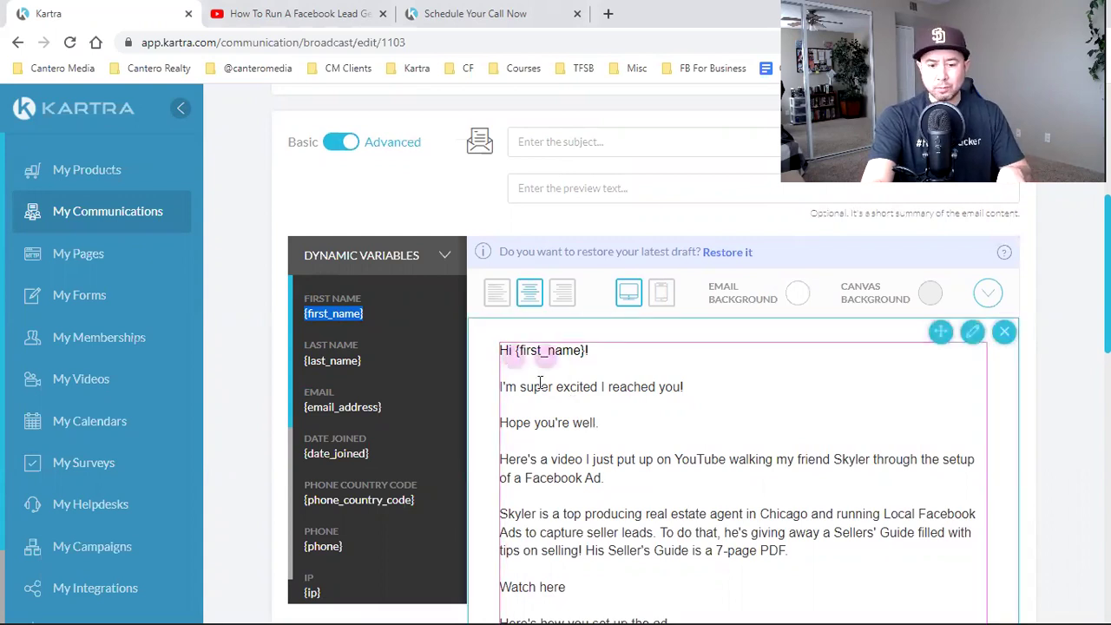
pyautogui.scroll(2, 603, 492)
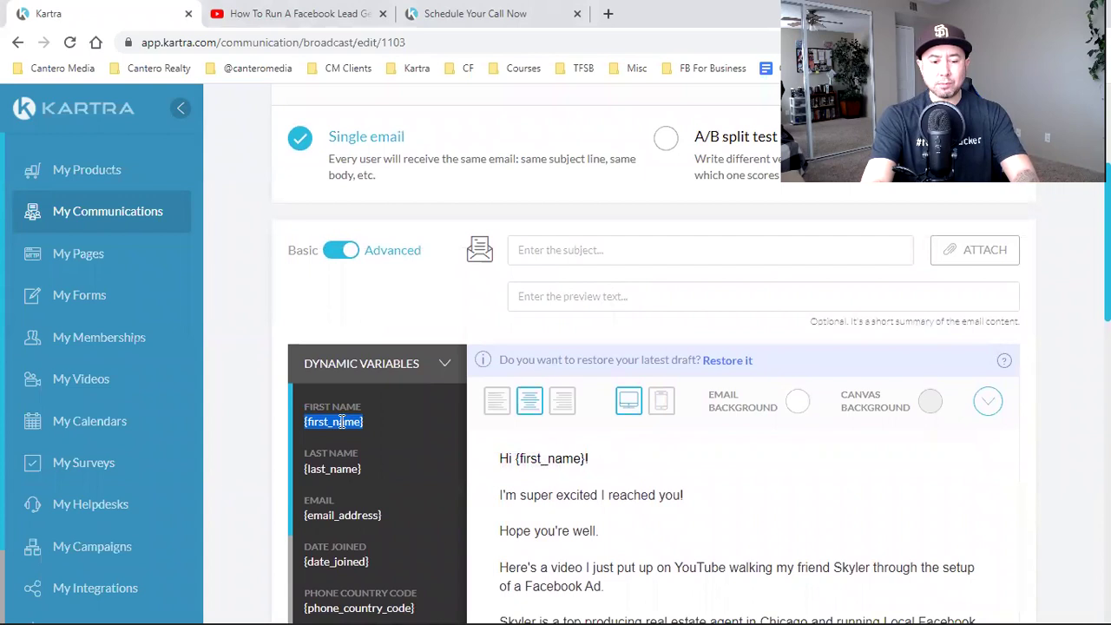
pyautogui.click(556, 252)
pyautogui.hotkey('ctrl', 'v')
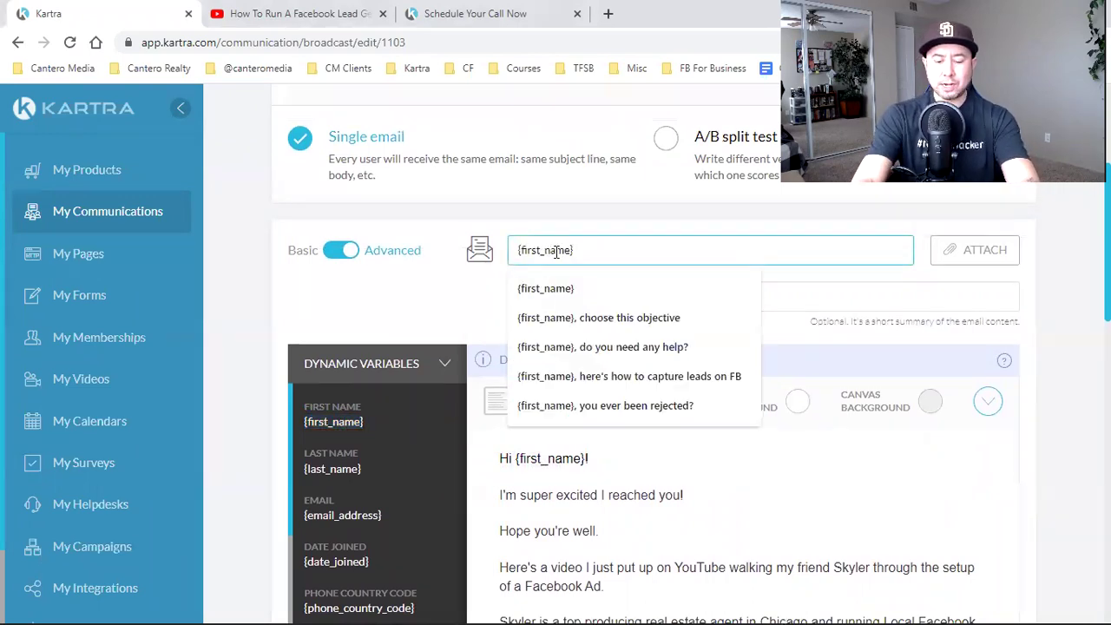
pyautogui.write(", here's ho")
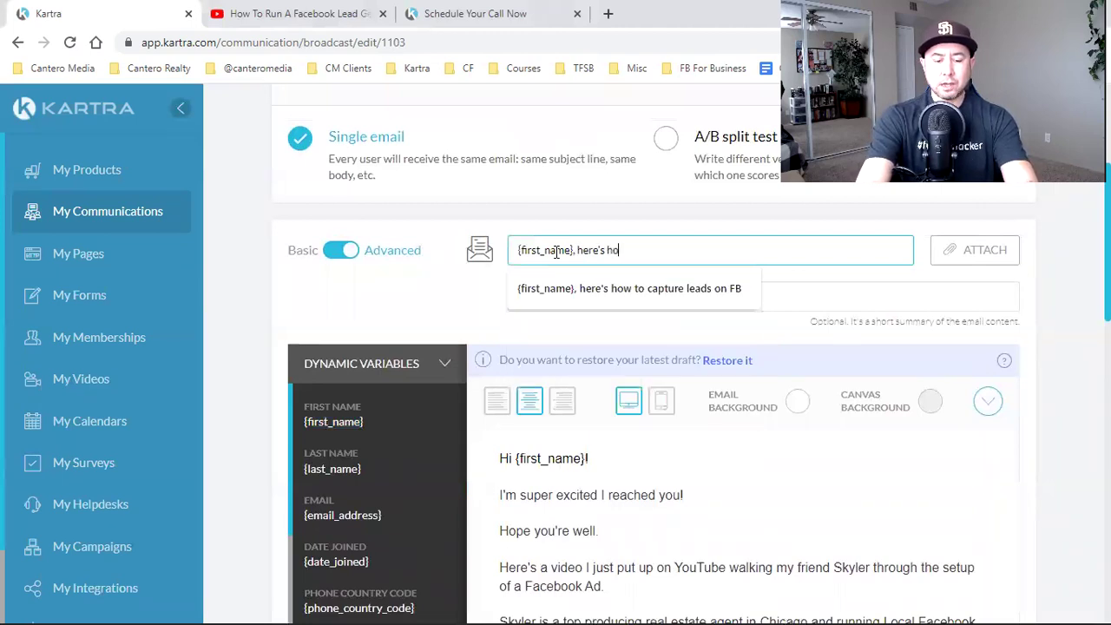
pyautogui.write('w to run a F')
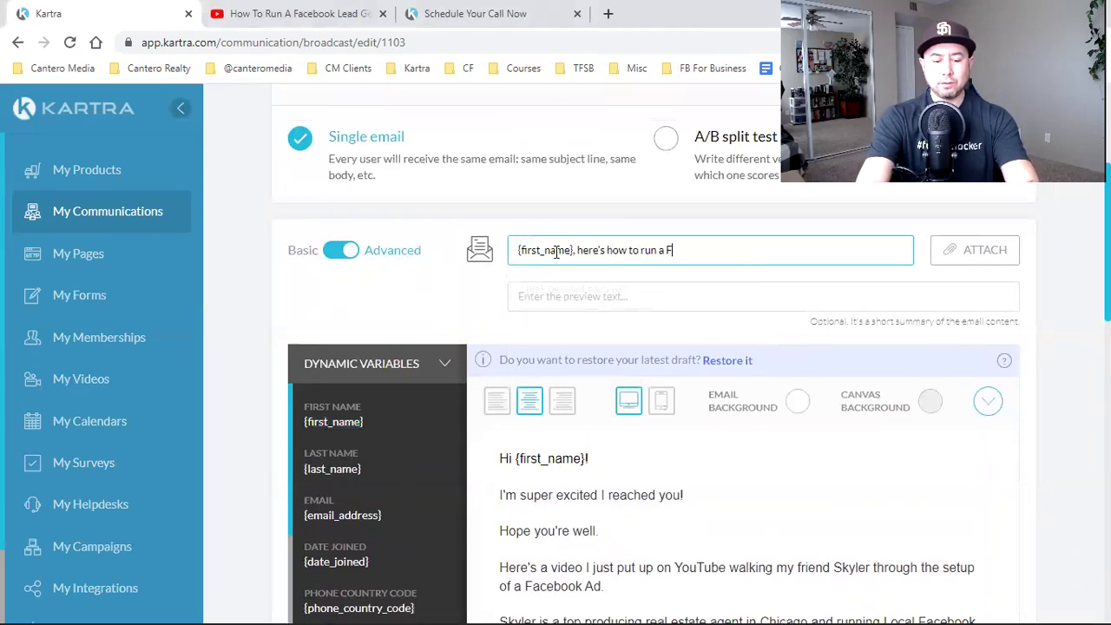
pyautogui.write('acebook ad ')
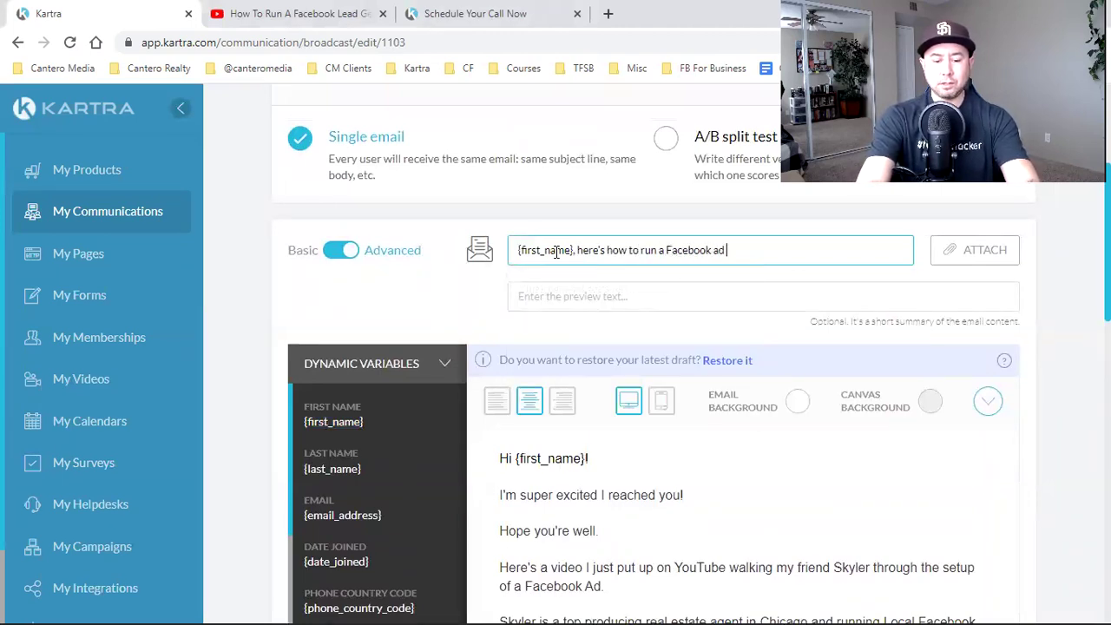
pyautogui.write('in 2022')
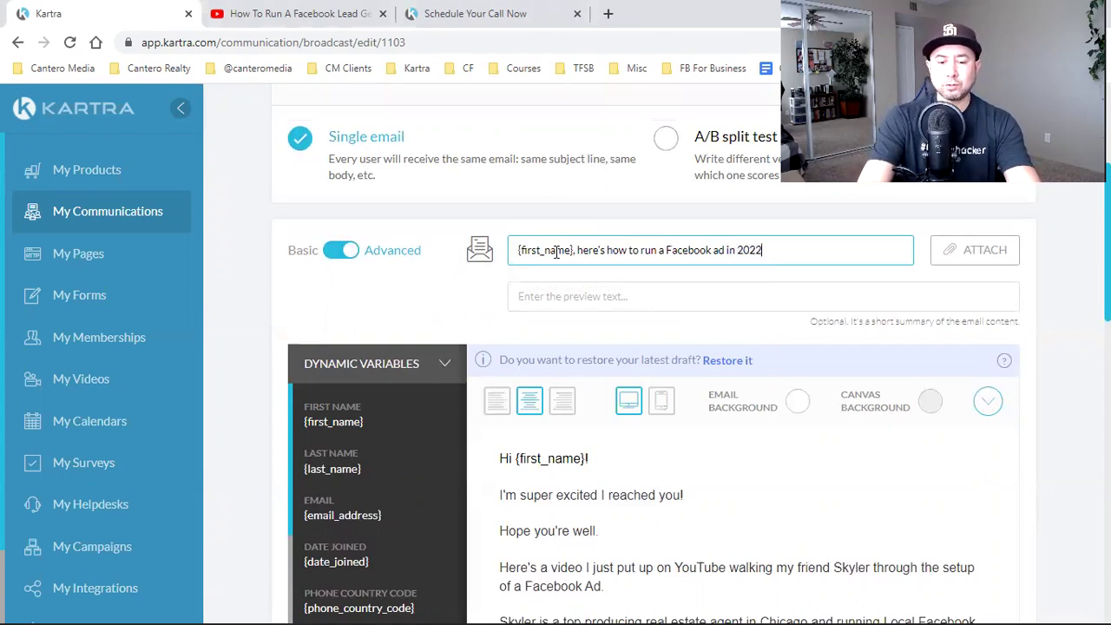
pyautogui.scroll(-1, 733, 575)
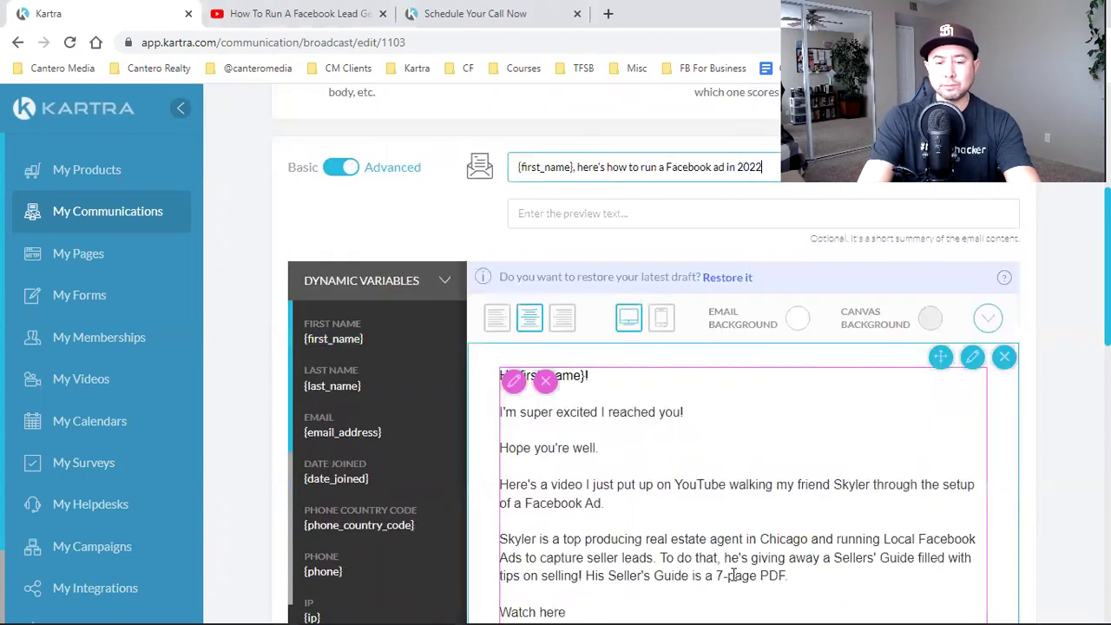
# Make 'Here's a video' bold and blue in a newly chosen font.
pyautogui.scroll(-1, 787, 505)
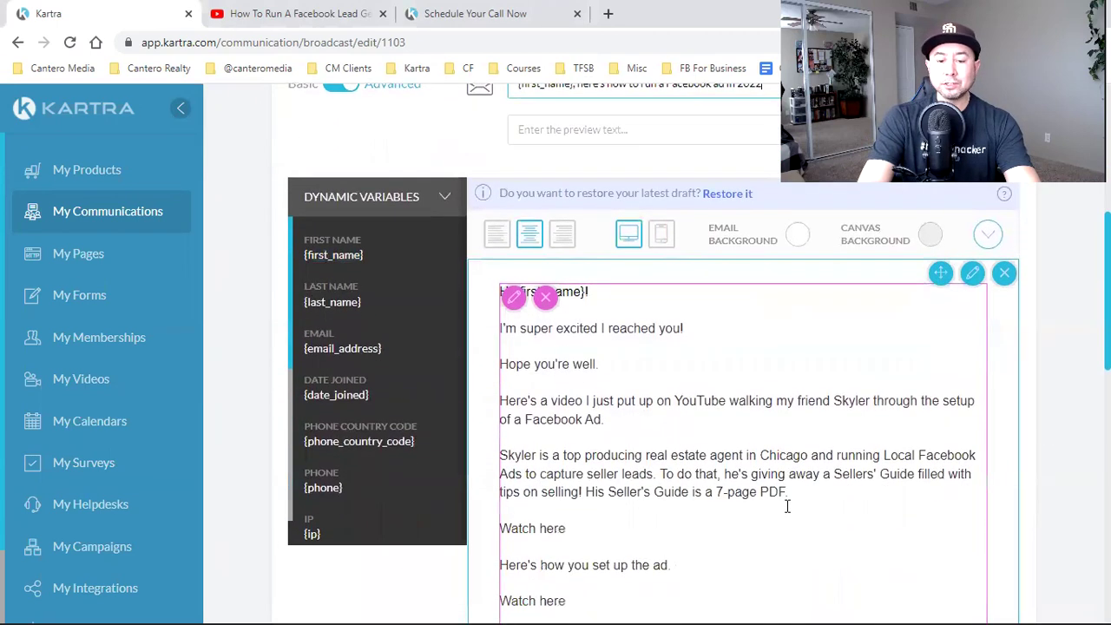
pyautogui.click(514, 297)
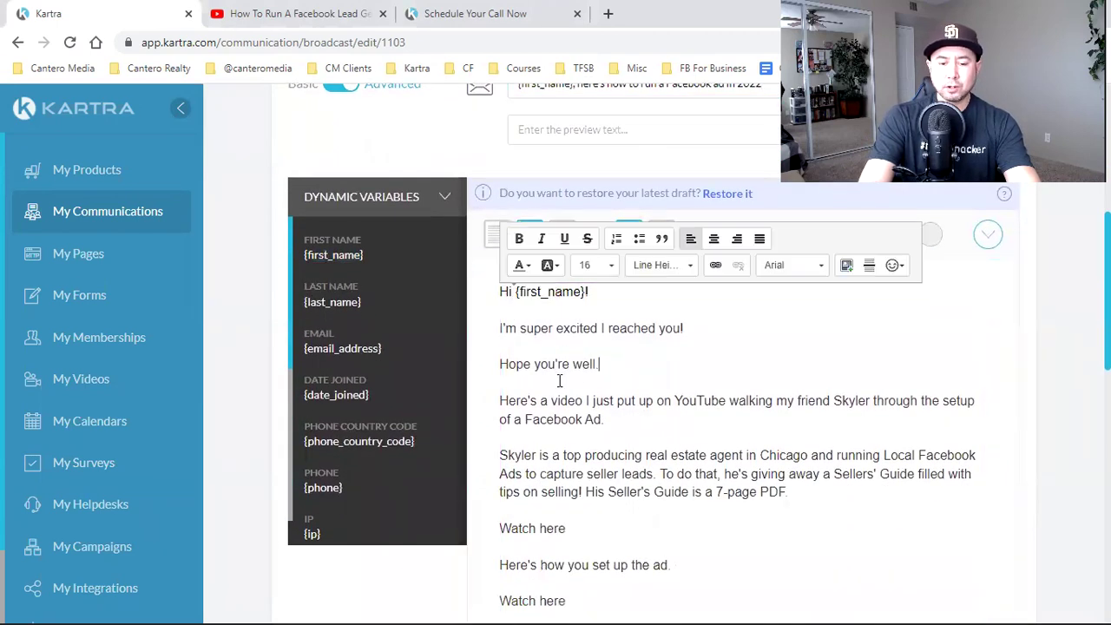
pyautogui.moveTo(582, 403); pyautogui.dragTo(500, 401)
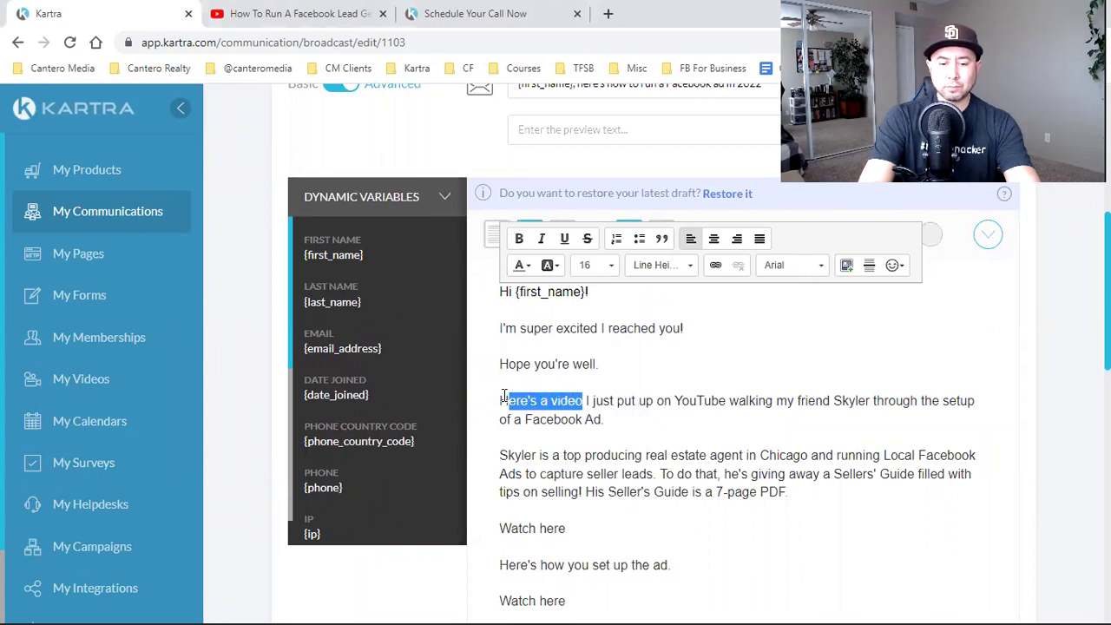
pyautogui.click(518, 242)
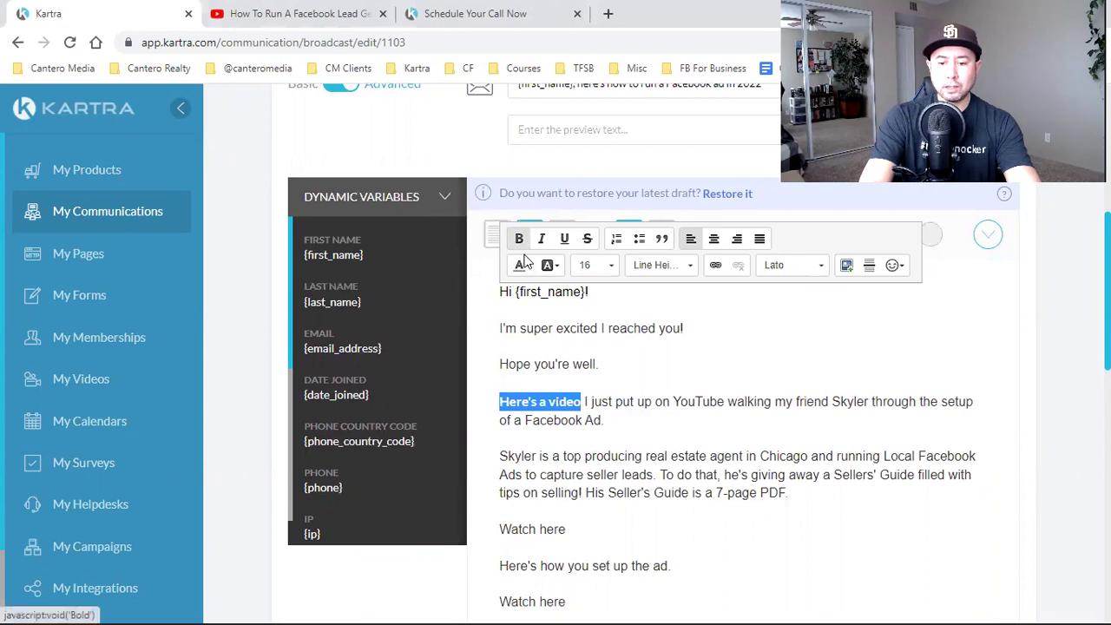
pyautogui.click(781, 274)
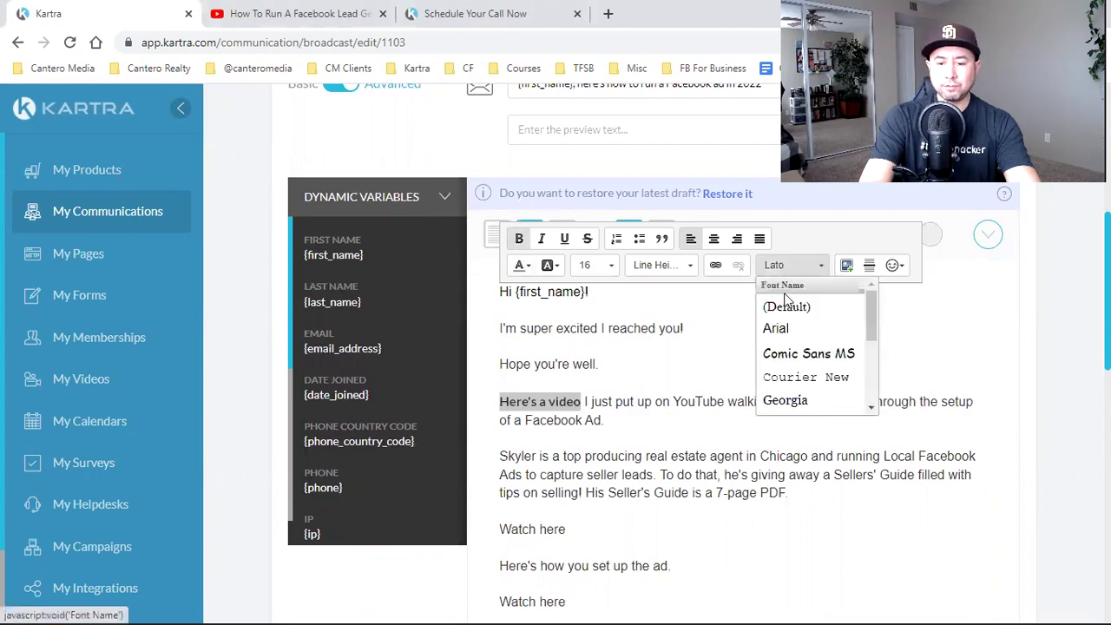
pyautogui.click(790, 323)
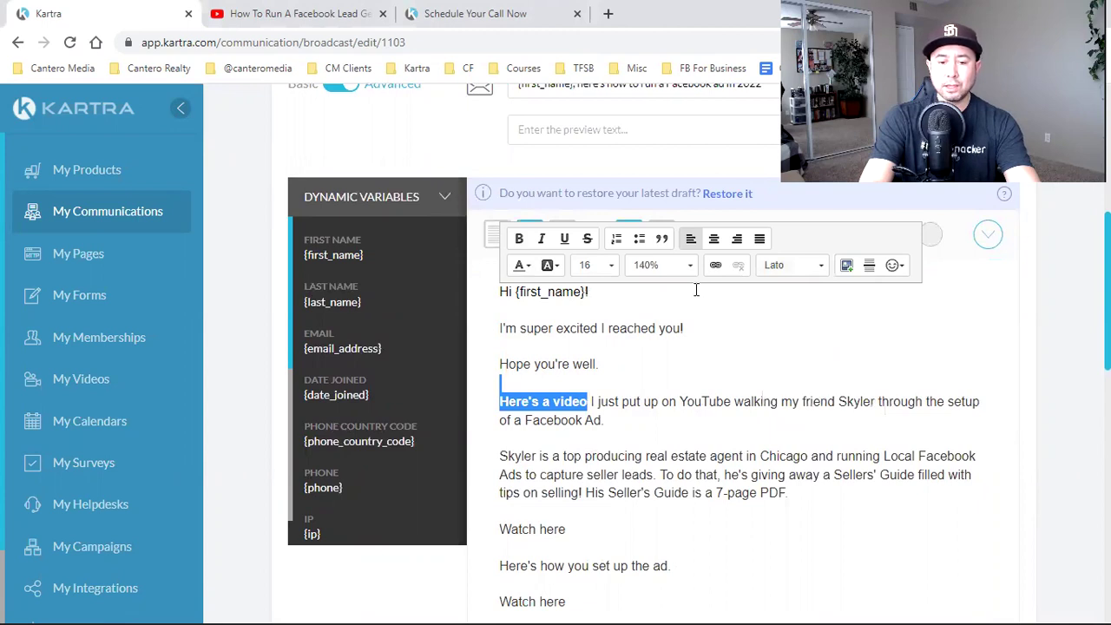
pyautogui.click(527, 269)
pyautogui.click(532, 375)
pyautogui.click(540, 380)
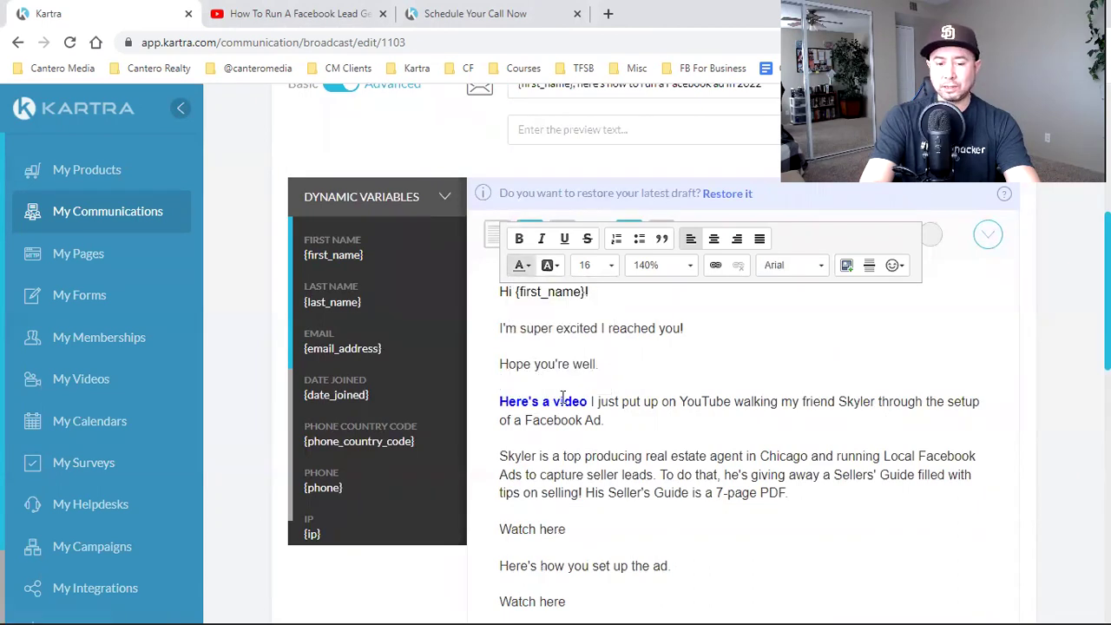
pyautogui.moveTo(587, 402); pyautogui.dragTo(498, 406)
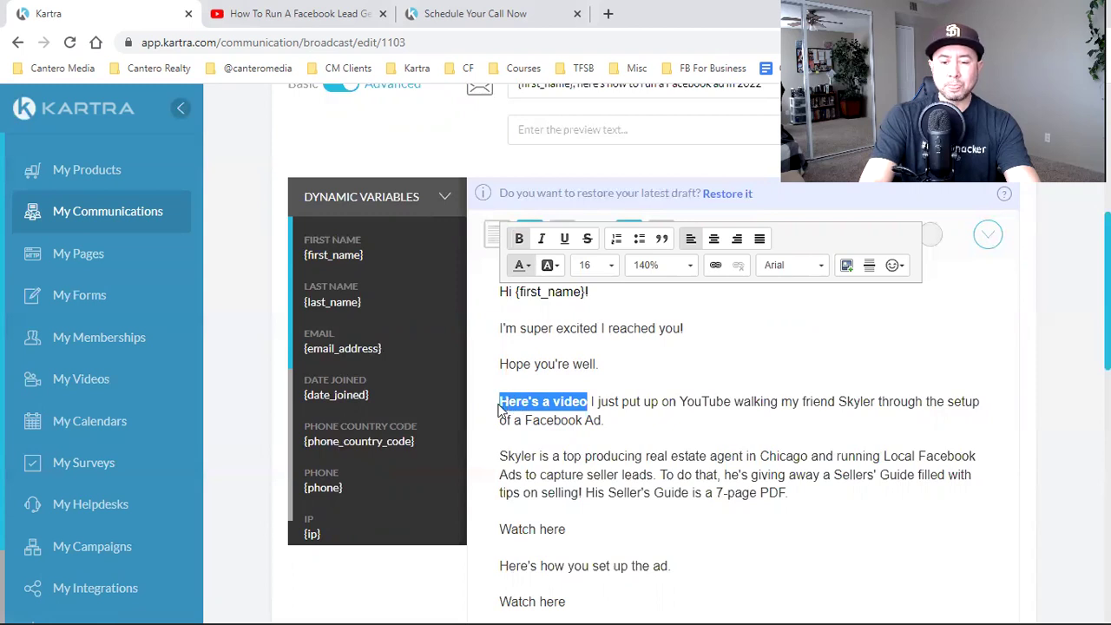
# Start a link on 'Here's a video' and bring up the YouTube video page.
pyautogui.click(713, 264)
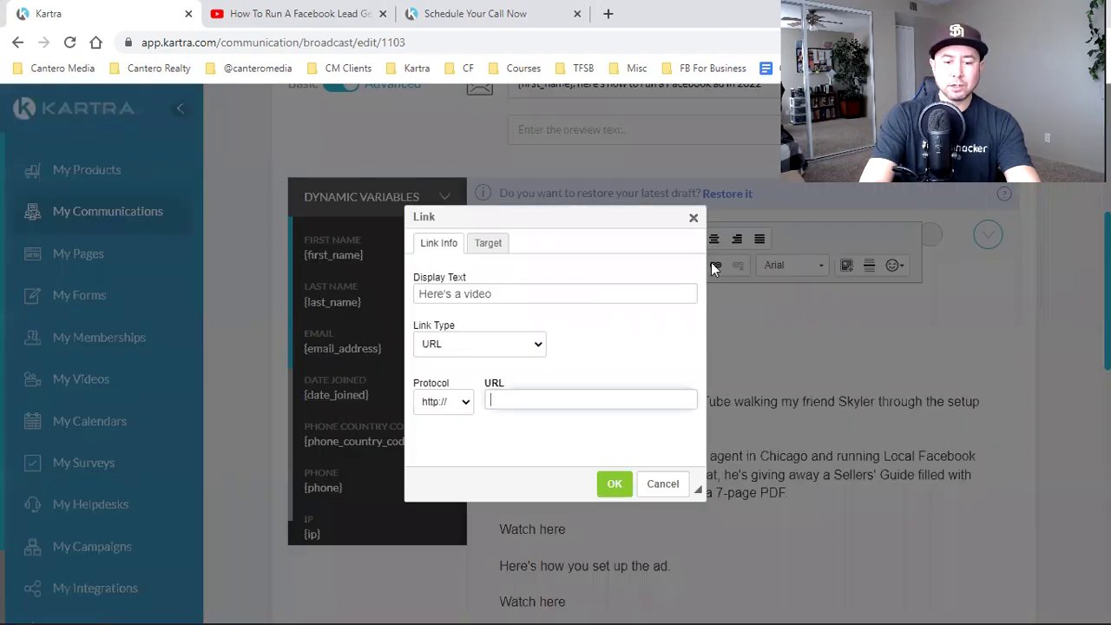
pyautogui.click(326, 9)
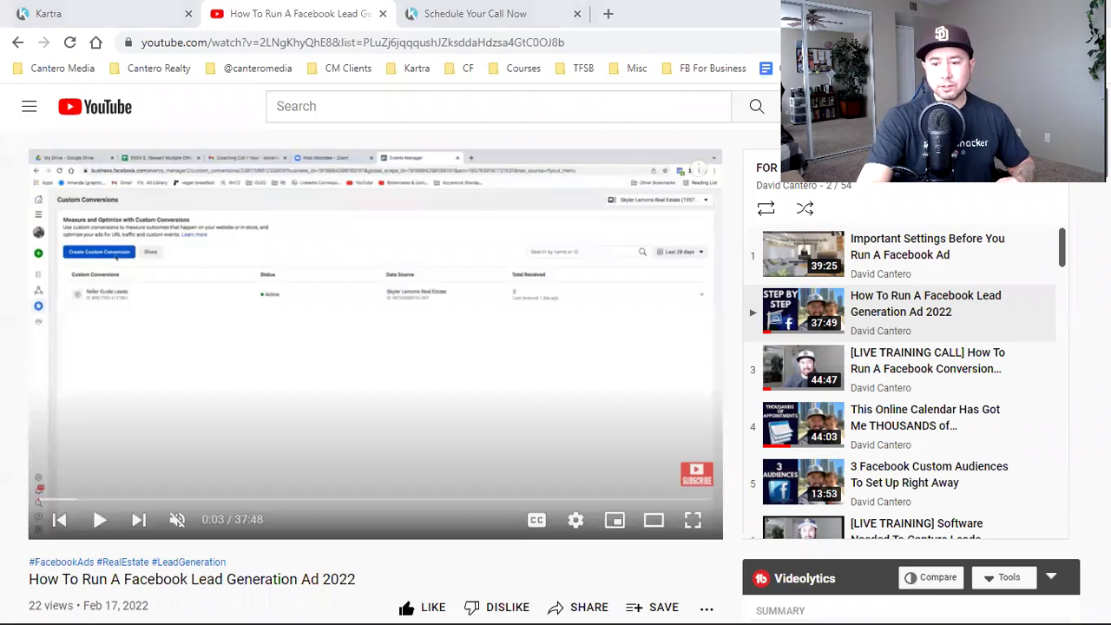
# Open 'How To Run A Facebook Lead Generation Ad 2022' from the channel's uploaded videos.
pyautogui.click(1063, 106)
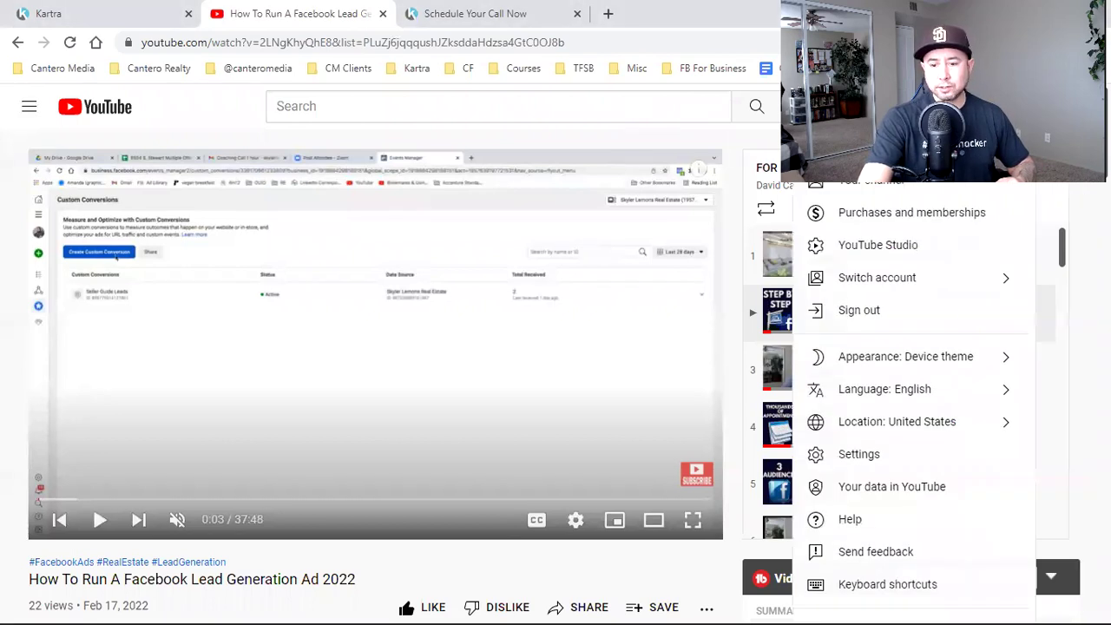
pyautogui.click(930, 182)
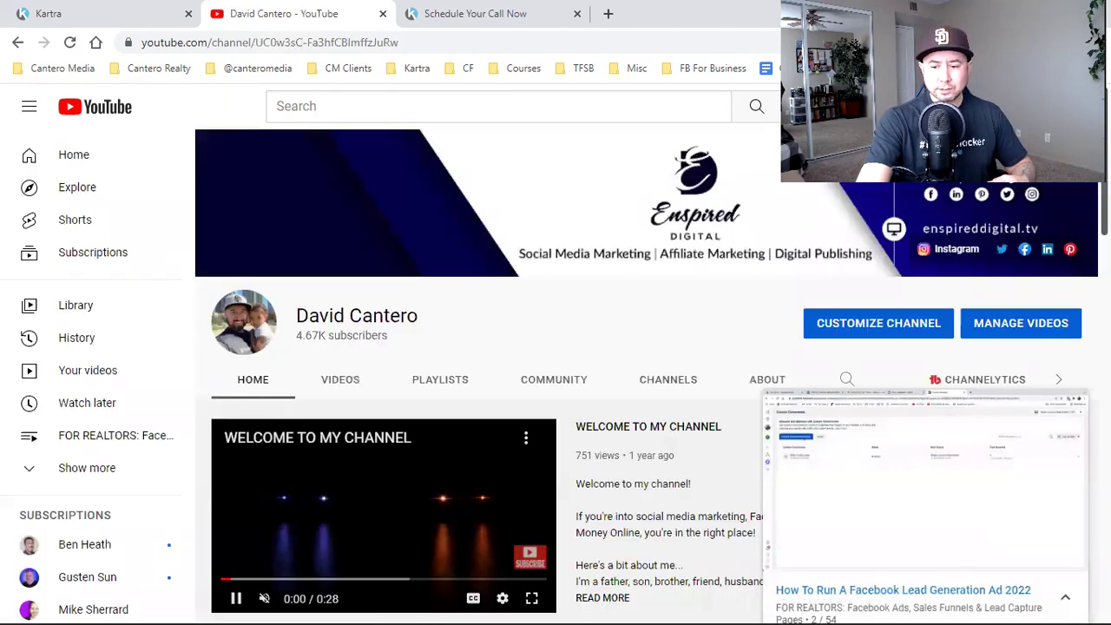
pyautogui.click(1069, 402)
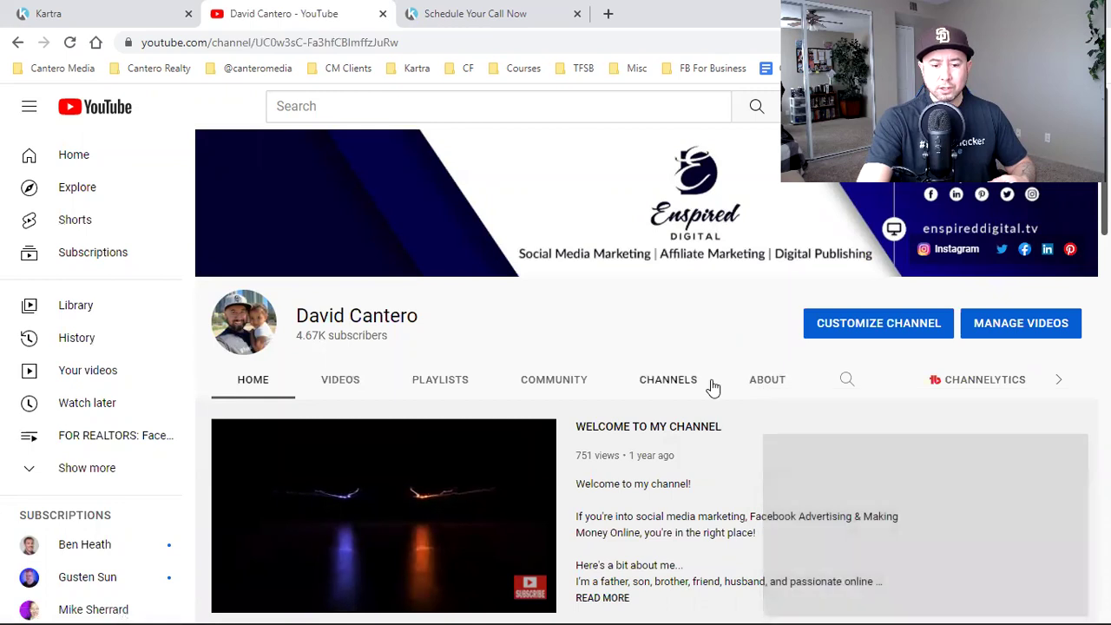
pyautogui.click(459, 378)
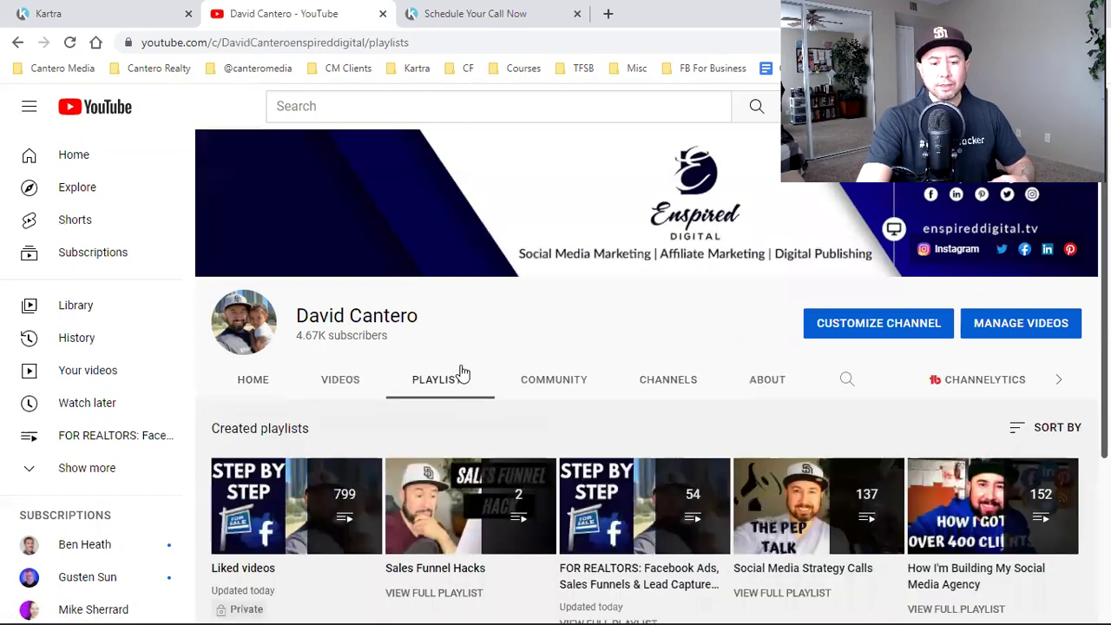
pyautogui.click(351, 381)
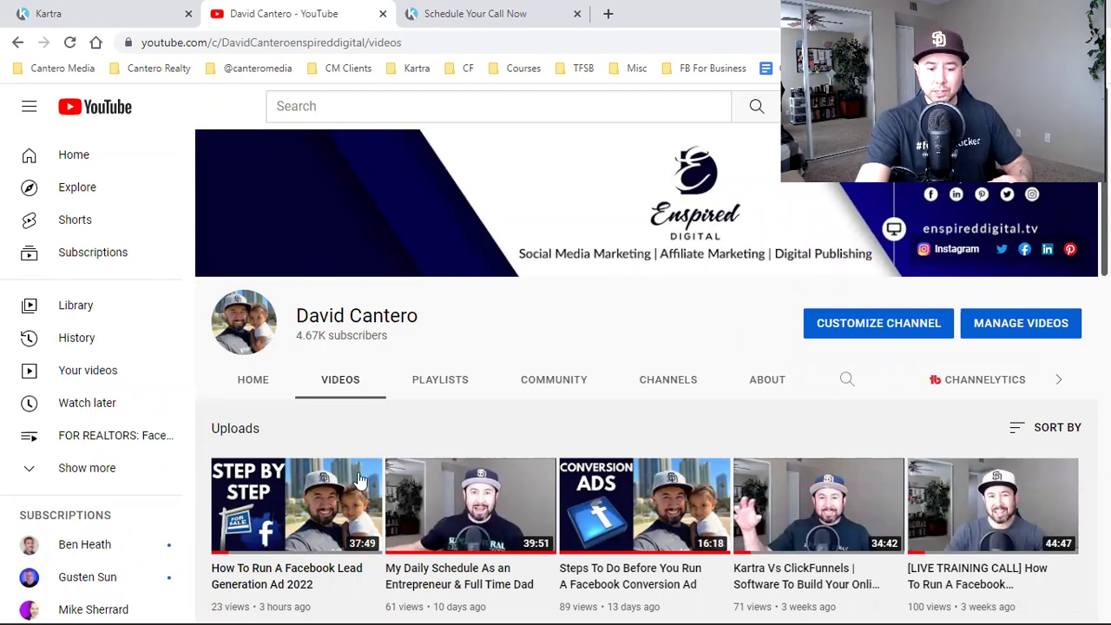
pyautogui.scroll(-1, 277, 605)
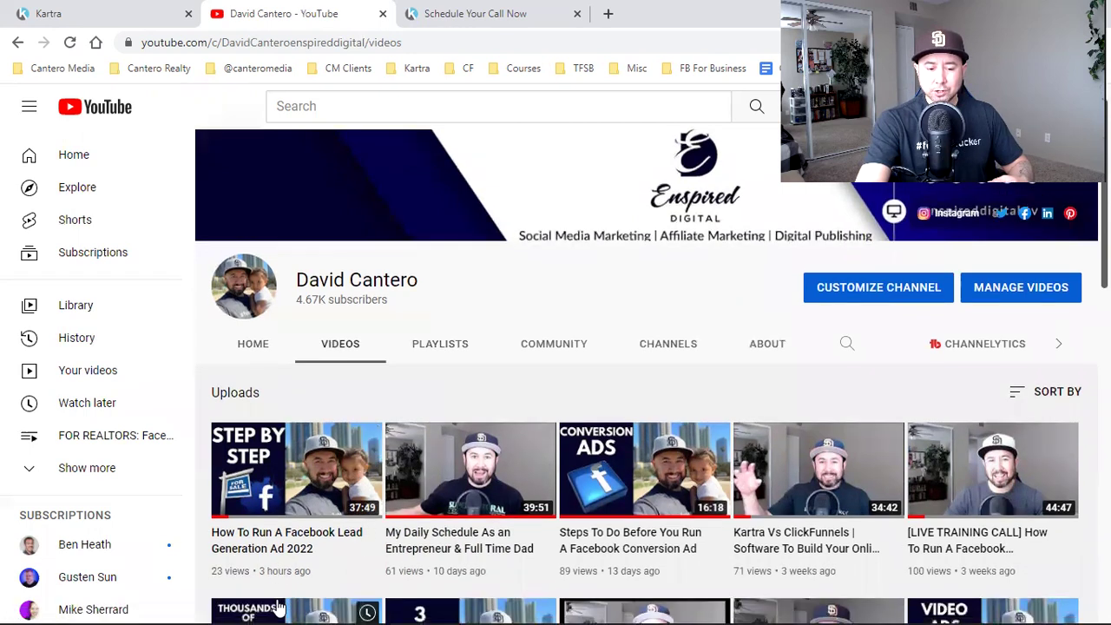
pyautogui.click(284, 486)
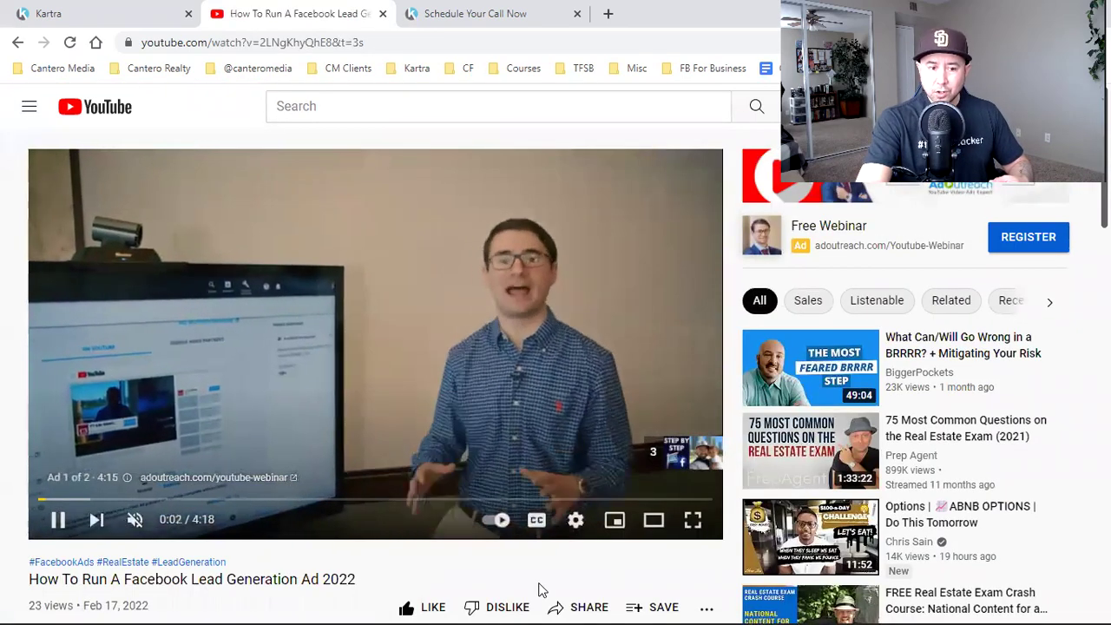
# Go back to the channel's Playlists and open the full Liked videos playlist.
pyautogui.click(16, 46)
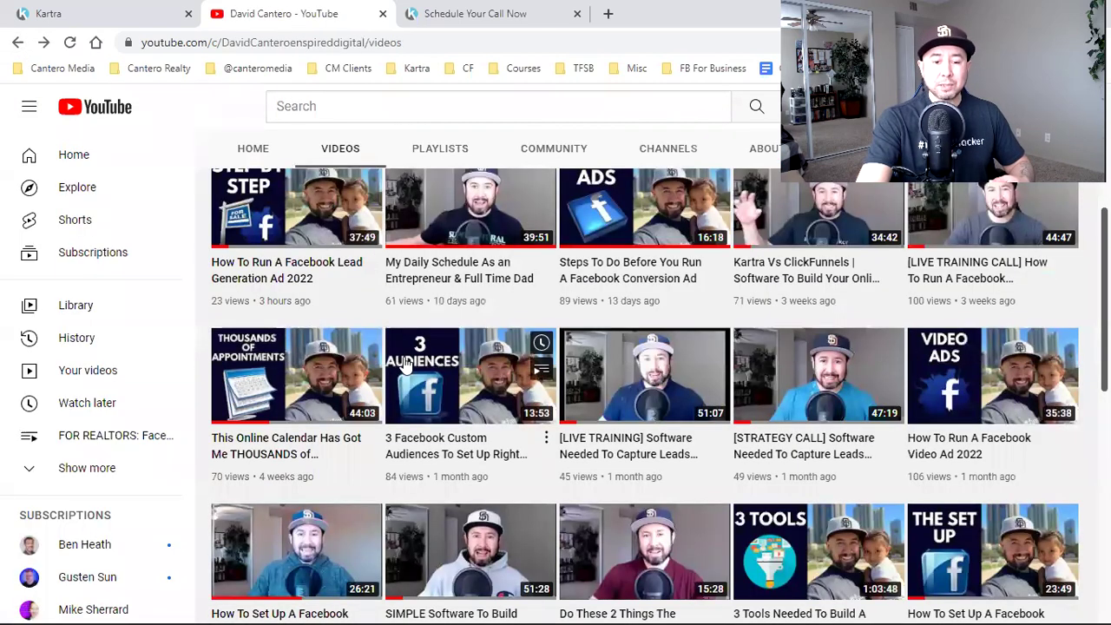
pyautogui.scroll(2, 405, 364)
pyautogui.scroll(2, 404, 356)
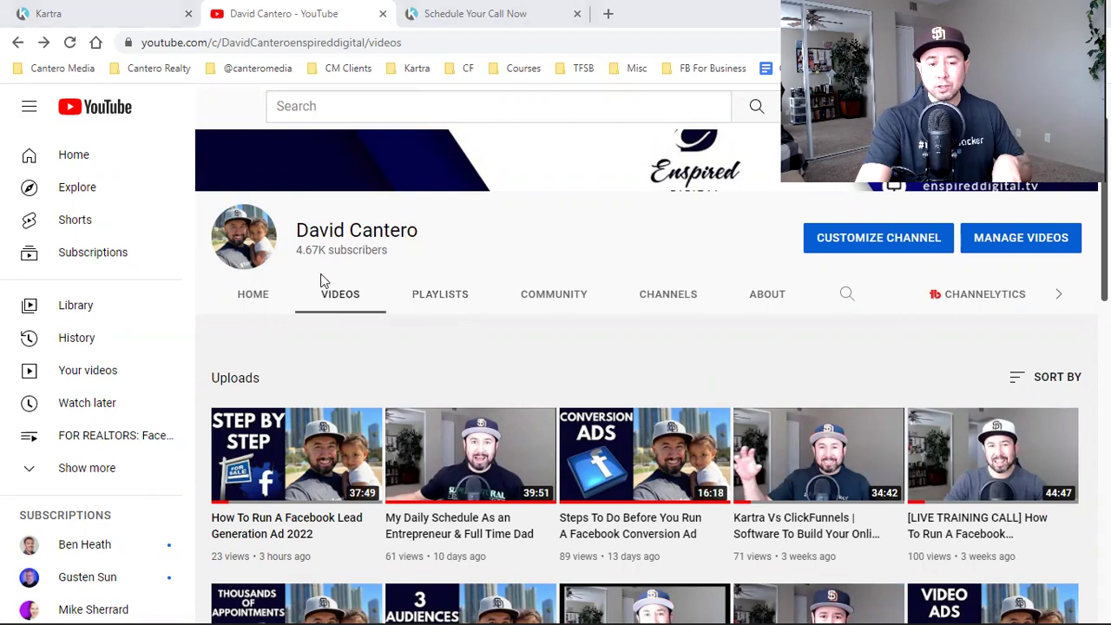
pyautogui.click(440, 297)
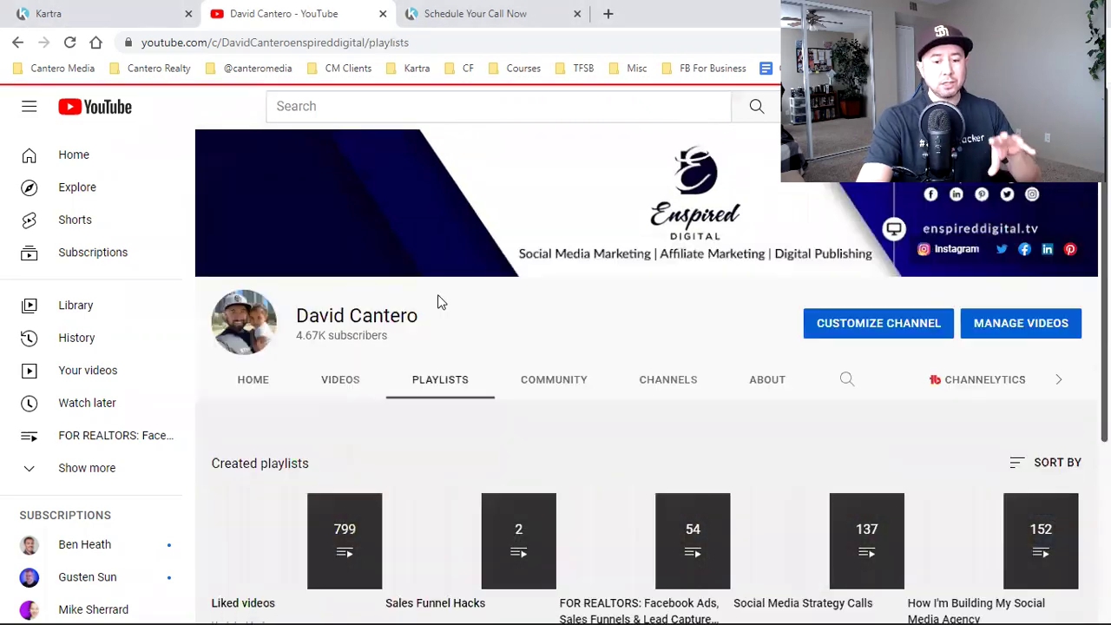
pyautogui.scroll(-1, 451, 378)
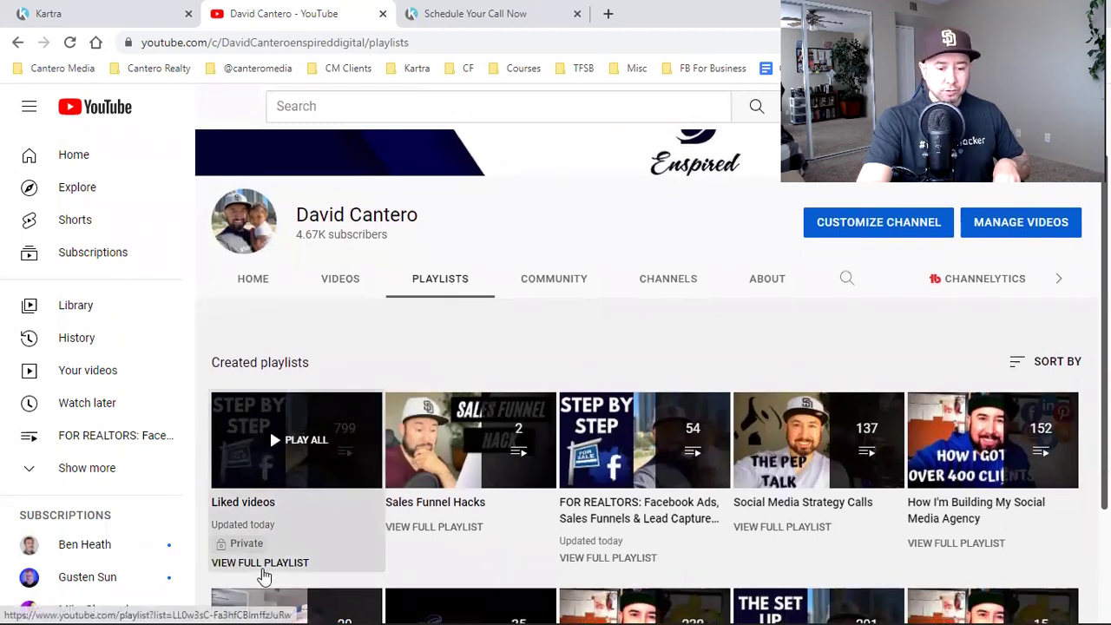
pyautogui.click(263, 575)
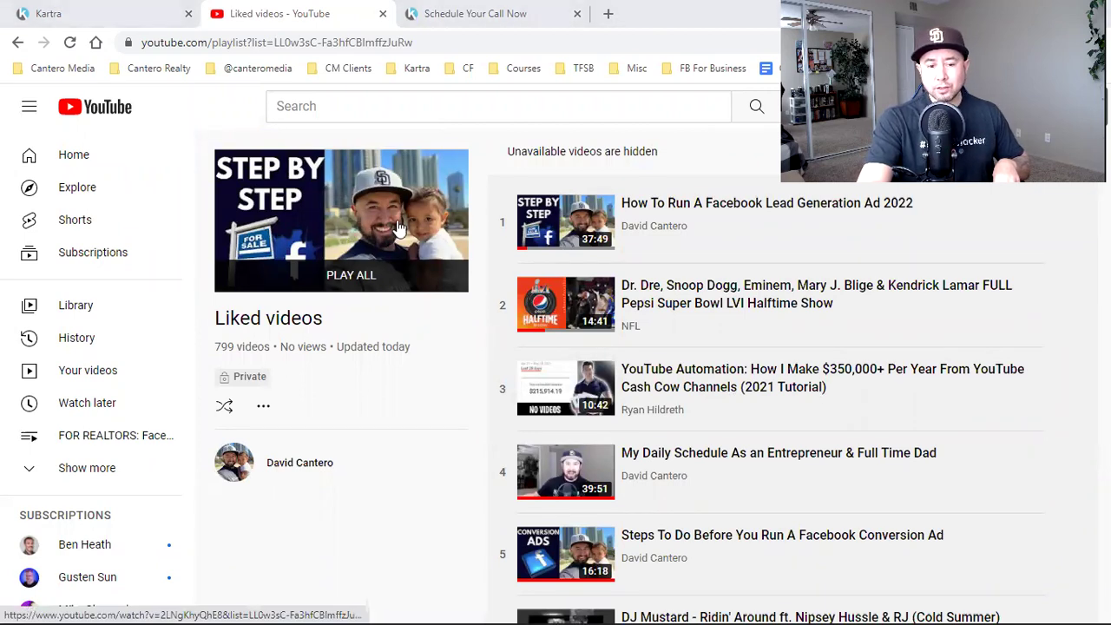
# Play the first video in the Liked videos playlist.
pyautogui.click(362, 189)
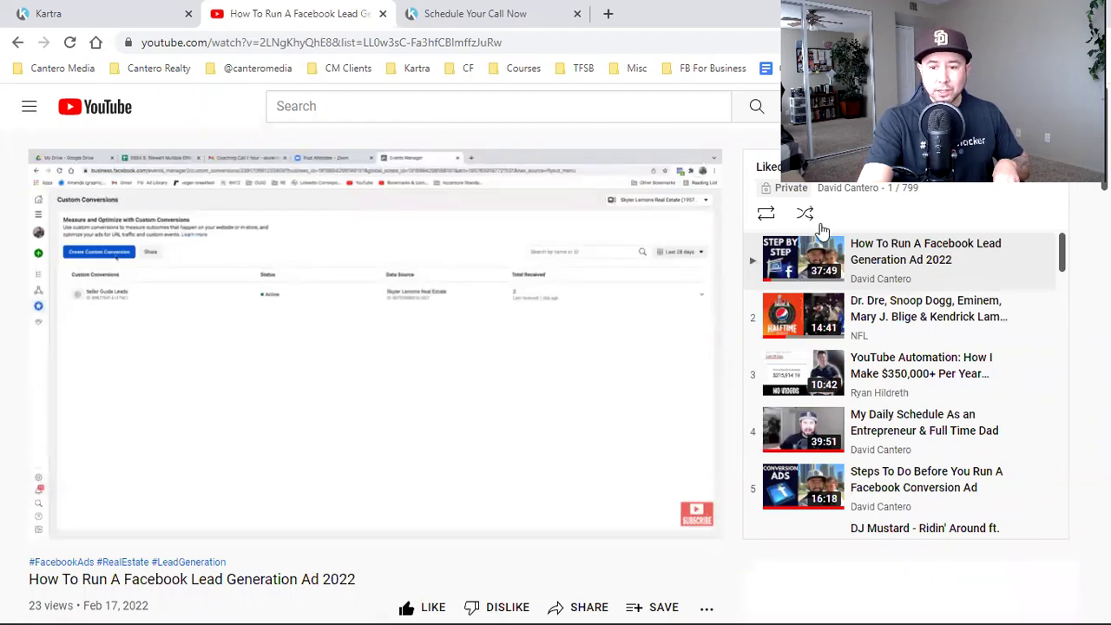
pyautogui.moveTo(603, 330)
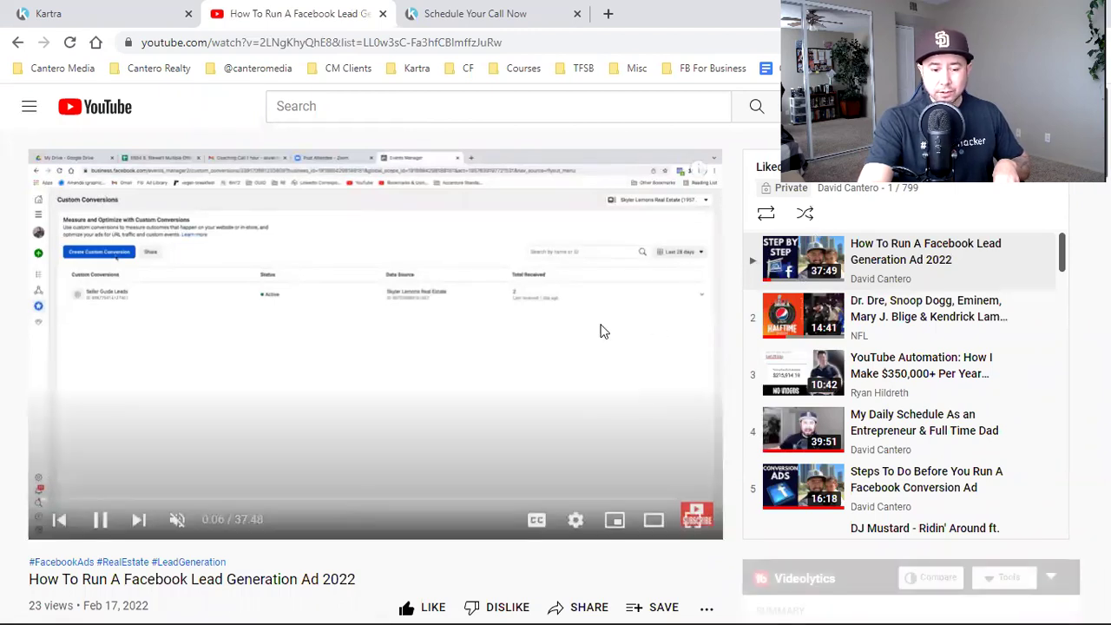
pyautogui.scroll(-4, 601, 330)
pyautogui.scroll(2, 601, 329)
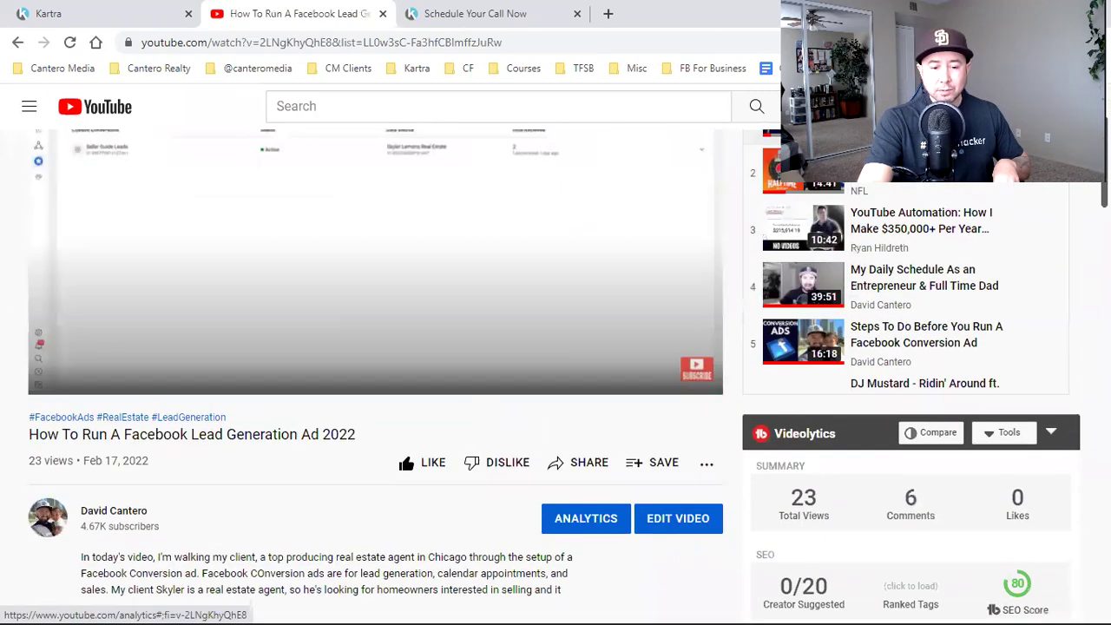
pyautogui.scroll(2, 446, 224)
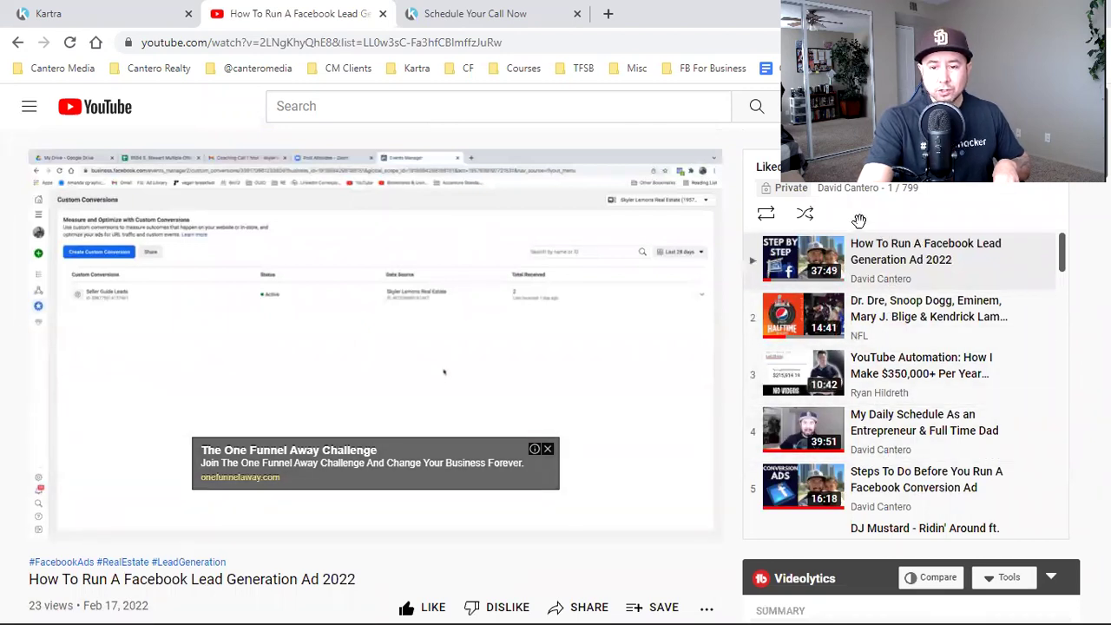
# Return to the channel's playlists and open the full FOR REALTORS playlist.
pyautogui.click(18, 44)
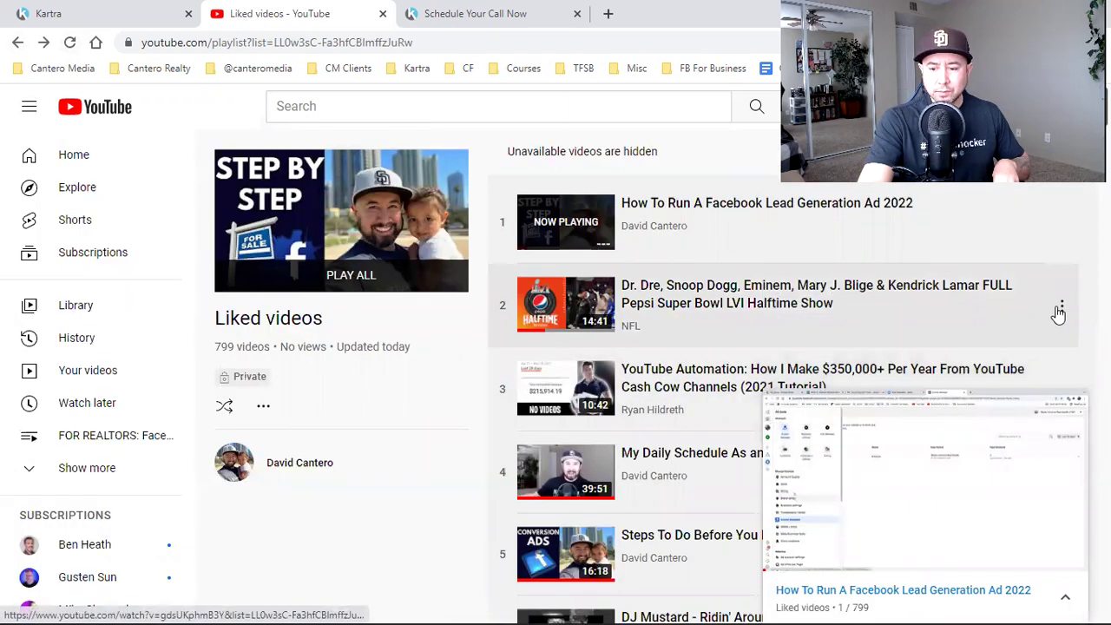
pyautogui.click(1059, 310)
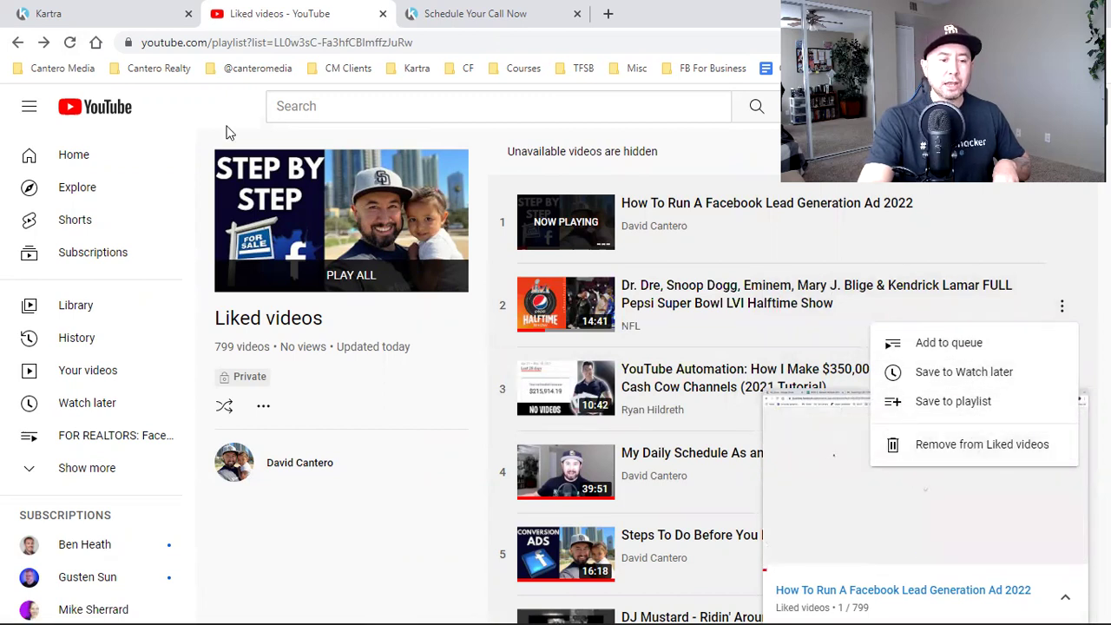
pyautogui.click(18, 44)
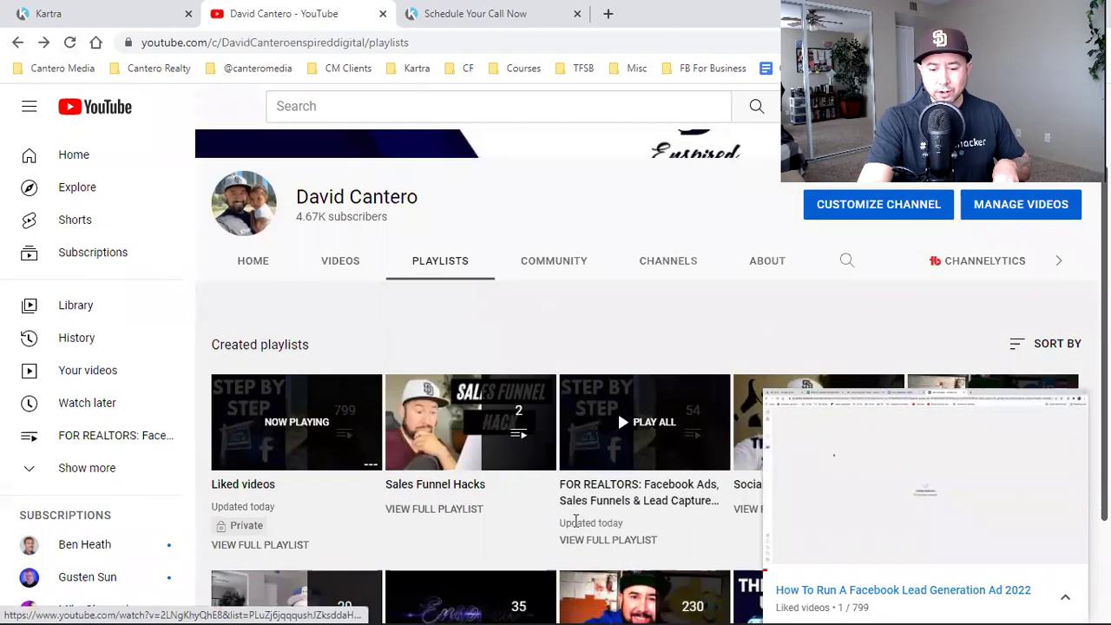
pyautogui.click(582, 544)
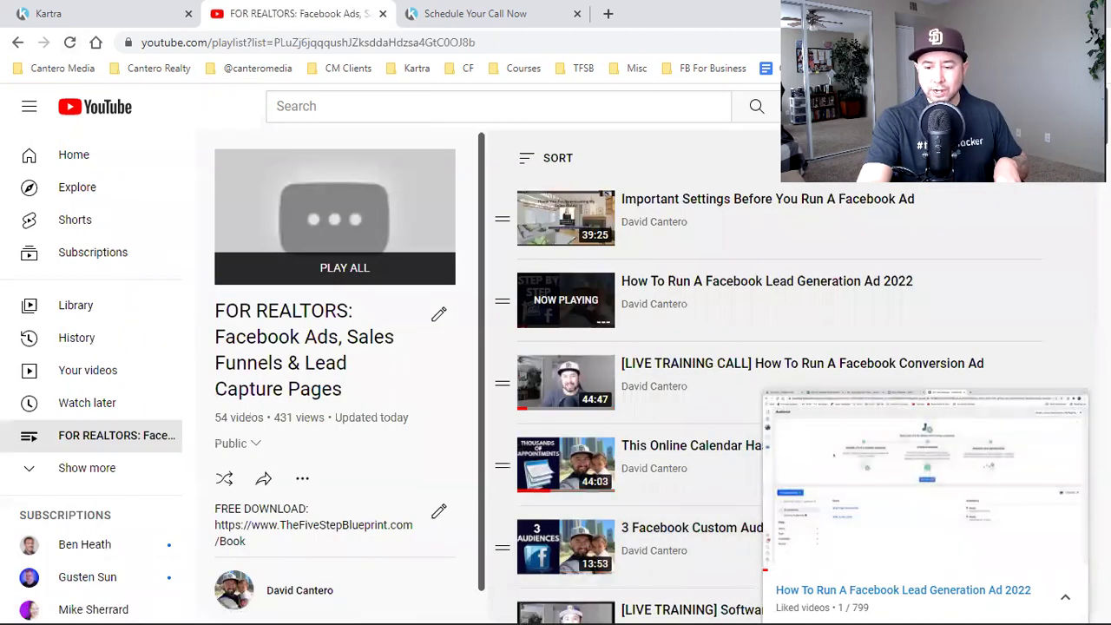
# Play the playlist's 'How To Run A Facebook Lead Generation Ad 2022' video and pause it.
pyautogui.click(1073, 409)
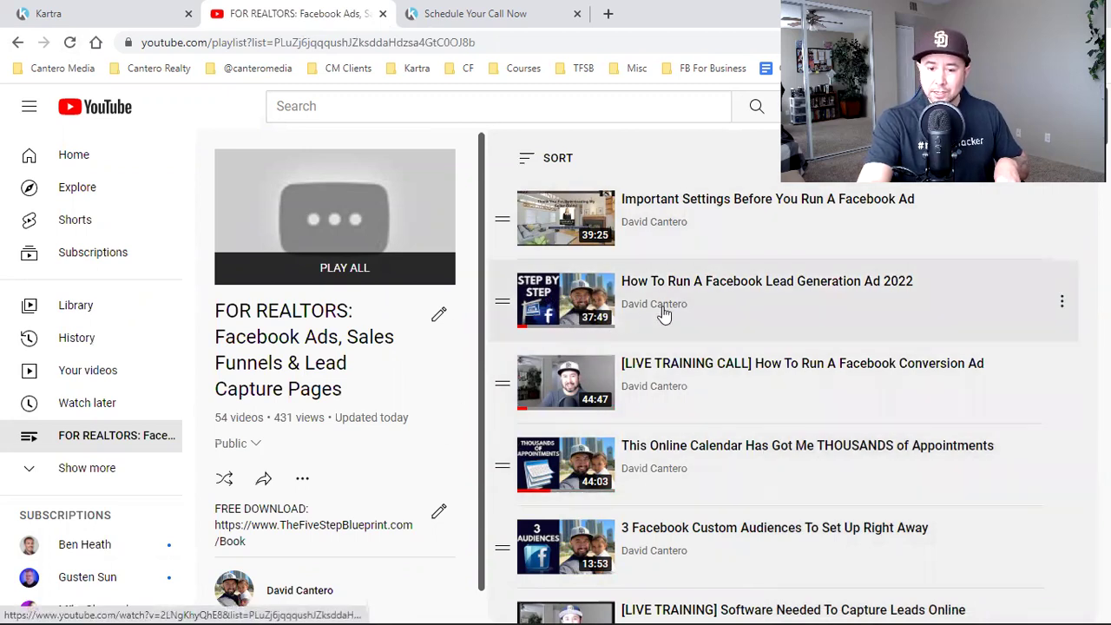
pyautogui.click(577, 295)
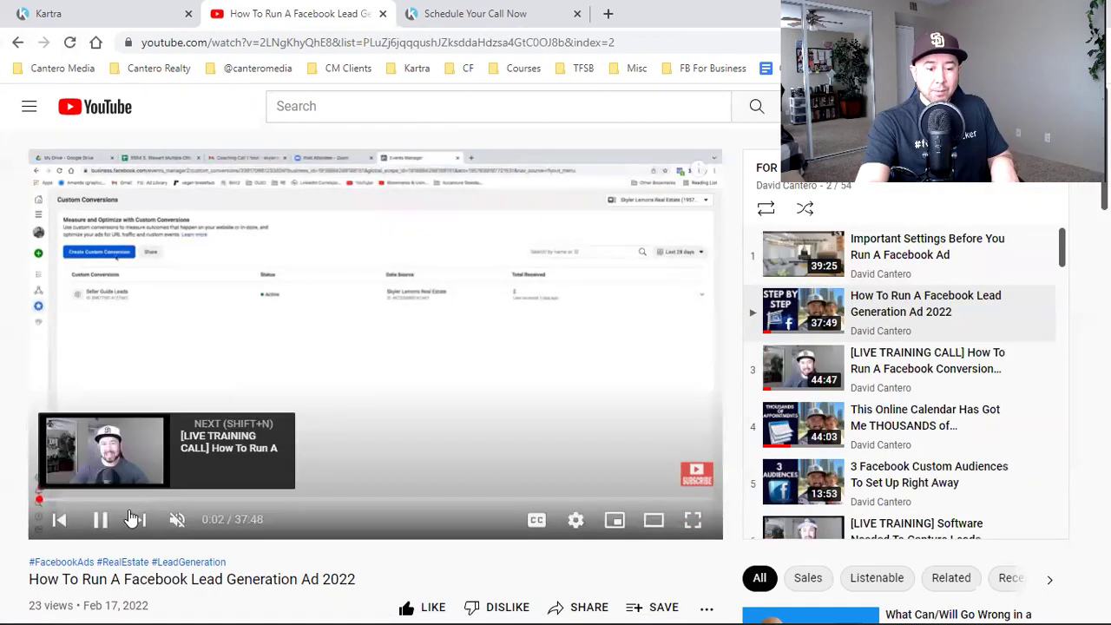
pyautogui.click(101, 521)
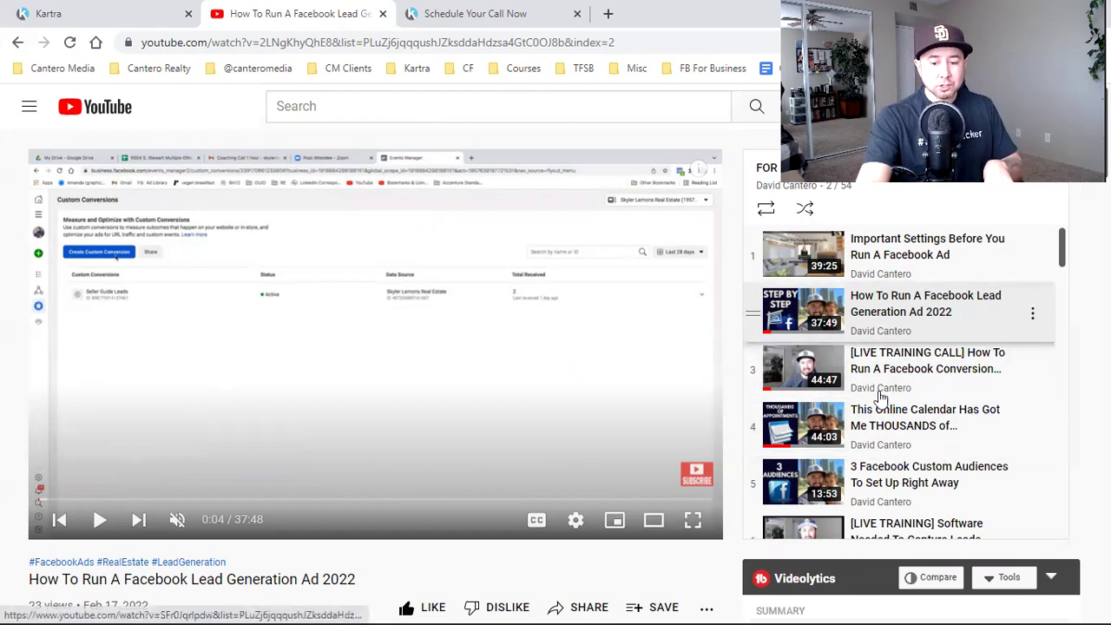
pyautogui.scroll(-3, 888, 434)
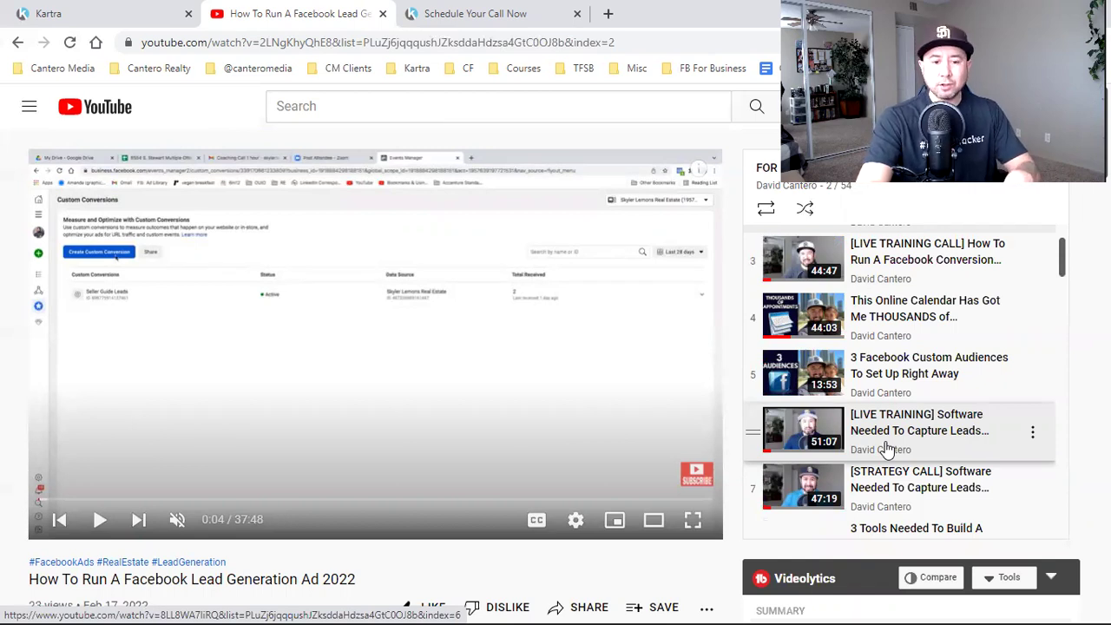
# Copy the video's web address from the browser address bar.
pyautogui.click(333, 40)
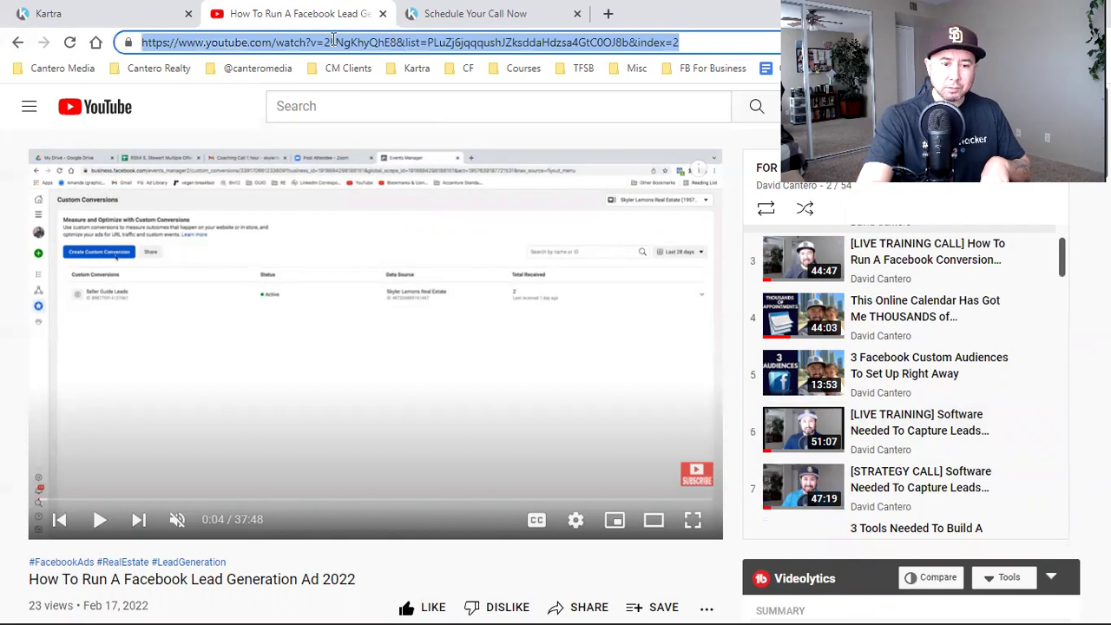
pyautogui.rightClick(334, 40)
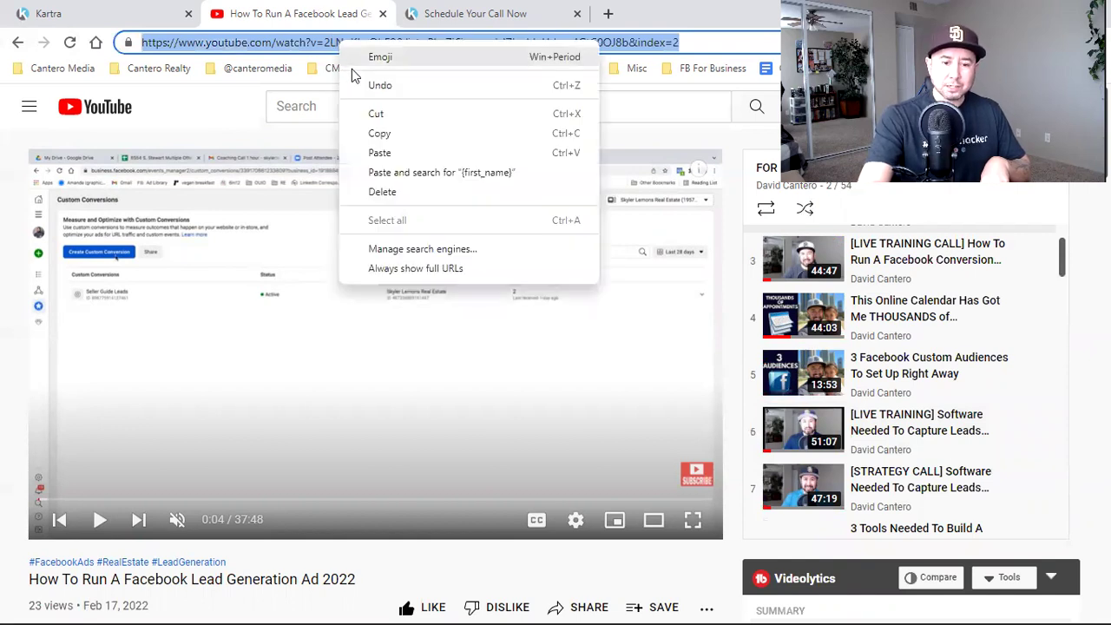
pyautogui.click(402, 141)
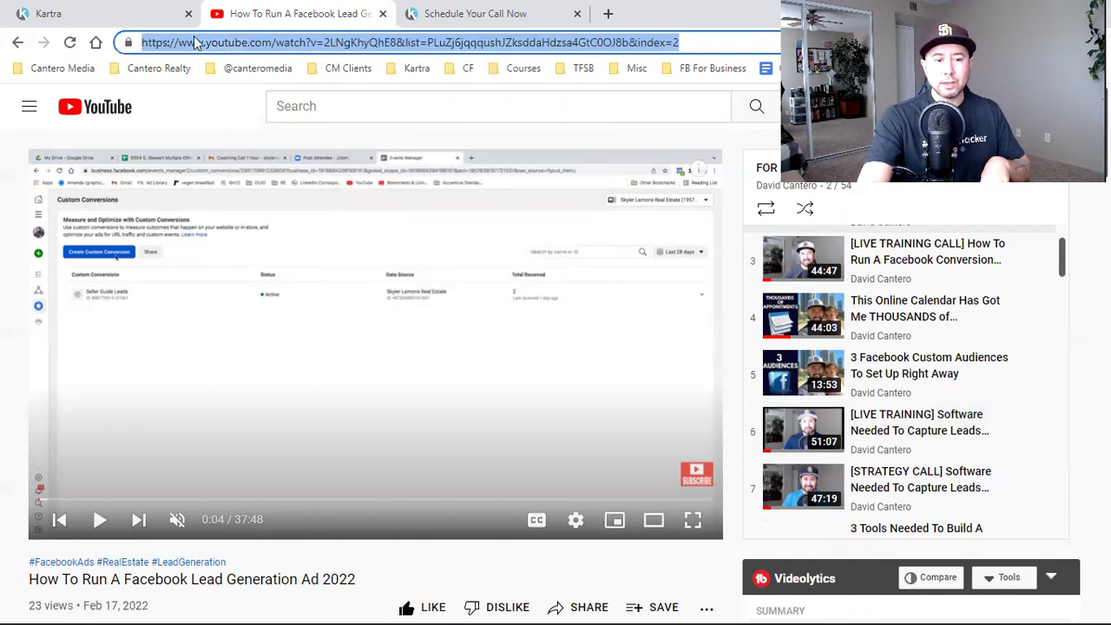
pyautogui.click(113, 13)
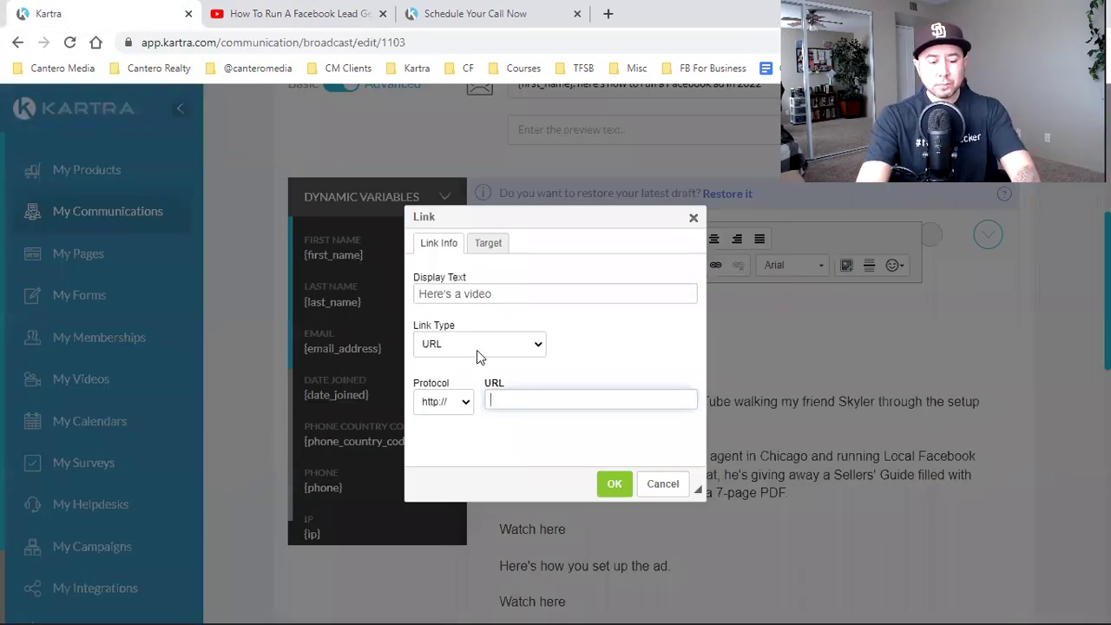
# Link 'Here's a video' to the copied YouTube video address.
pyautogui.hotkey('ctrl', 'v')
pyautogui.click(614, 484)
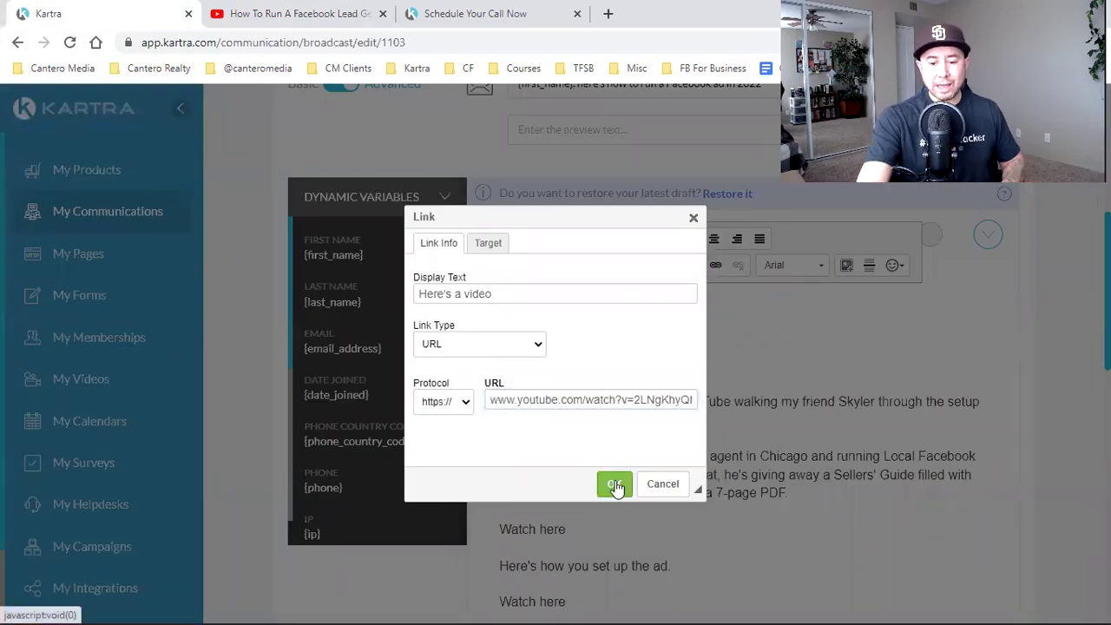
pyautogui.click(610, 424)
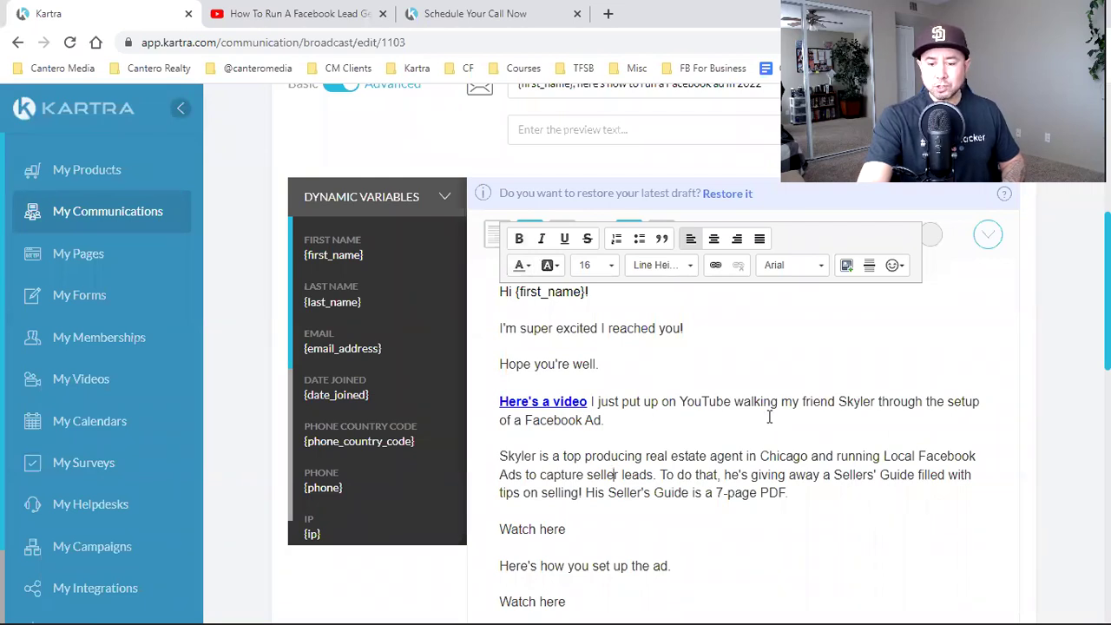
# Link the first 'Watch here' line to the same YouTube video address.
pyautogui.scroll(-1, 874, 442)
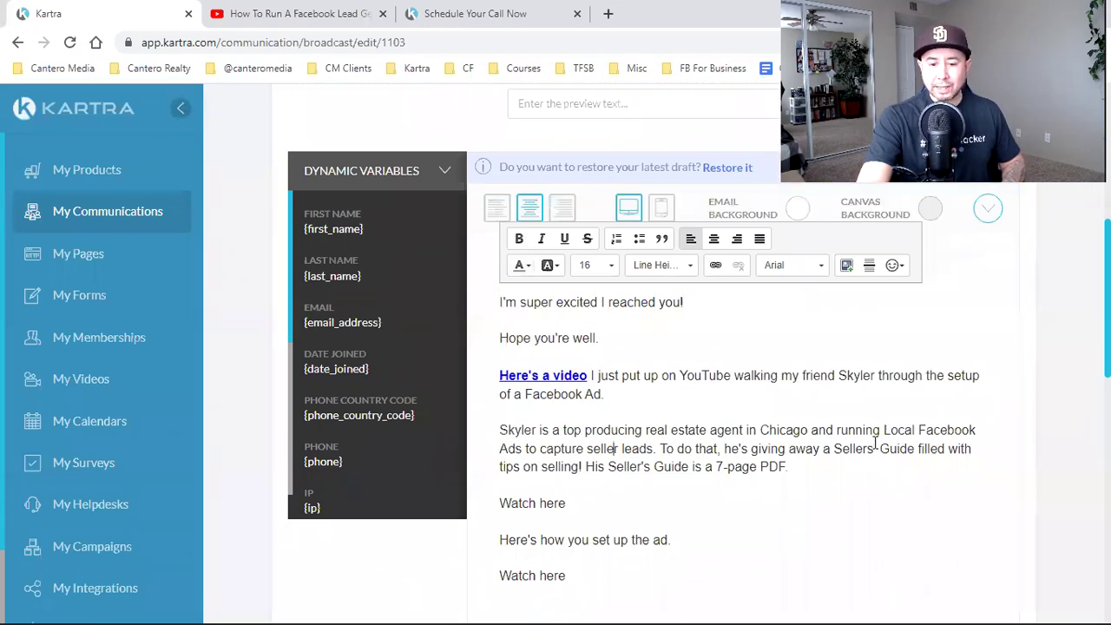
pyautogui.scroll(-1, 686, 434)
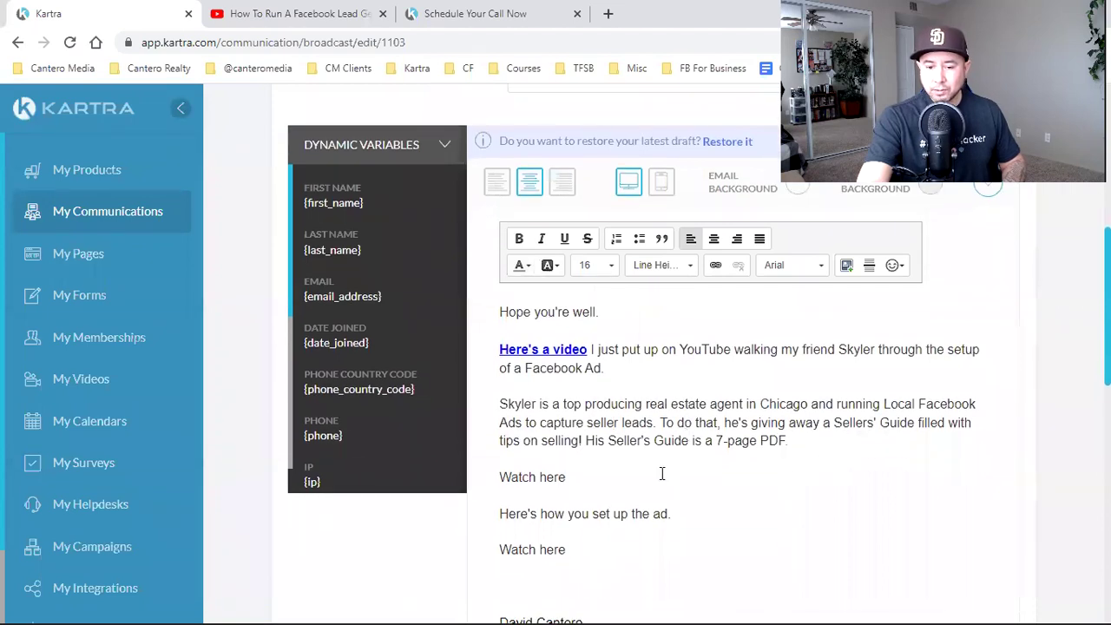
pyautogui.scroll(-1, 661, 473)
pyautogui.click(571, 445)
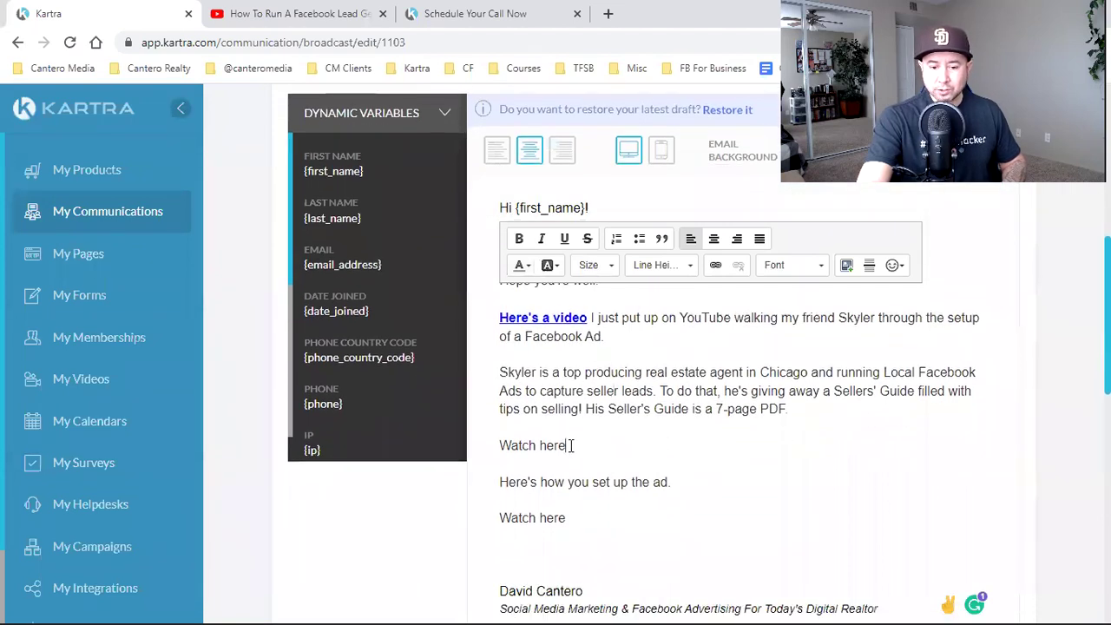
pyautogui.moveTo(570, 445); pyautogui.dragTo(503, 440)
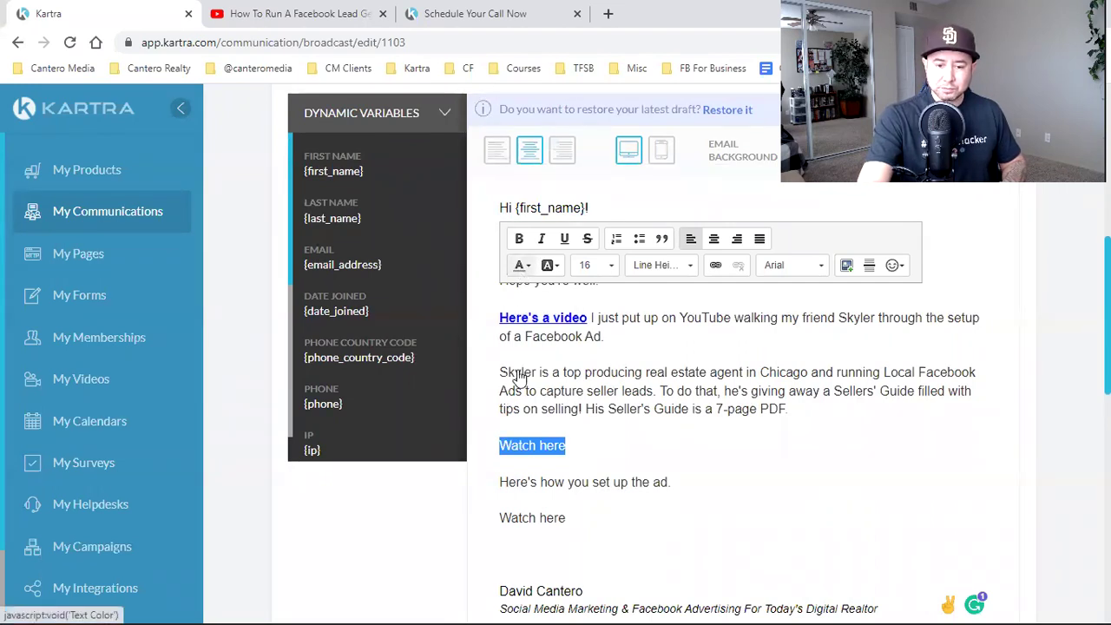
pyautogui.click(568, 446)
pyautogui.moveTo(568, 446); pyautogui.dragTo(499, 445)
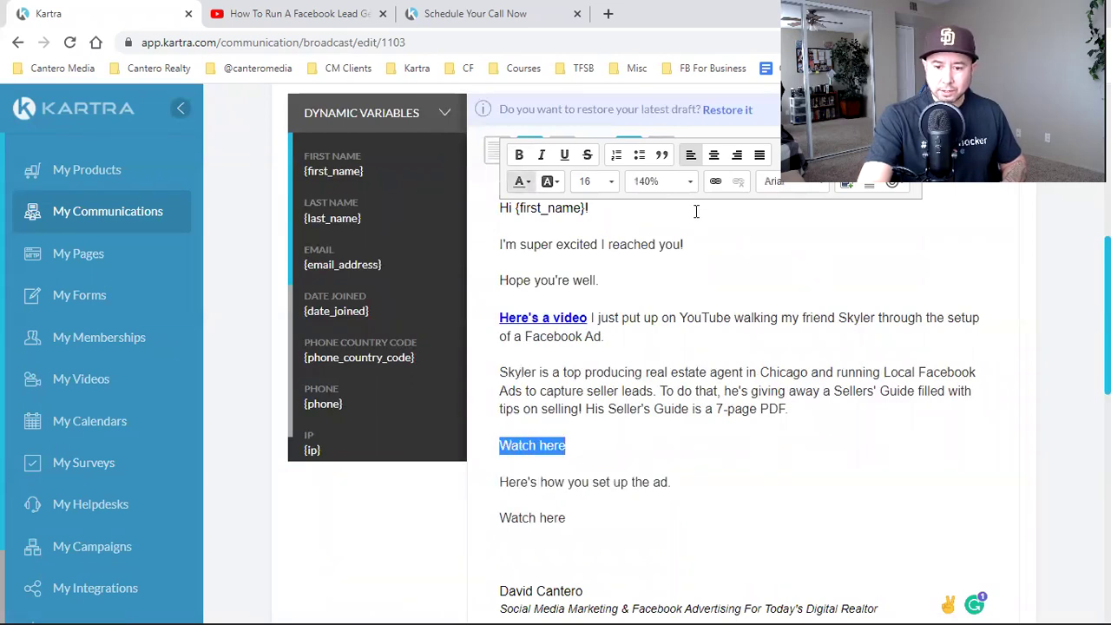
pyautogui.click(718, 181)
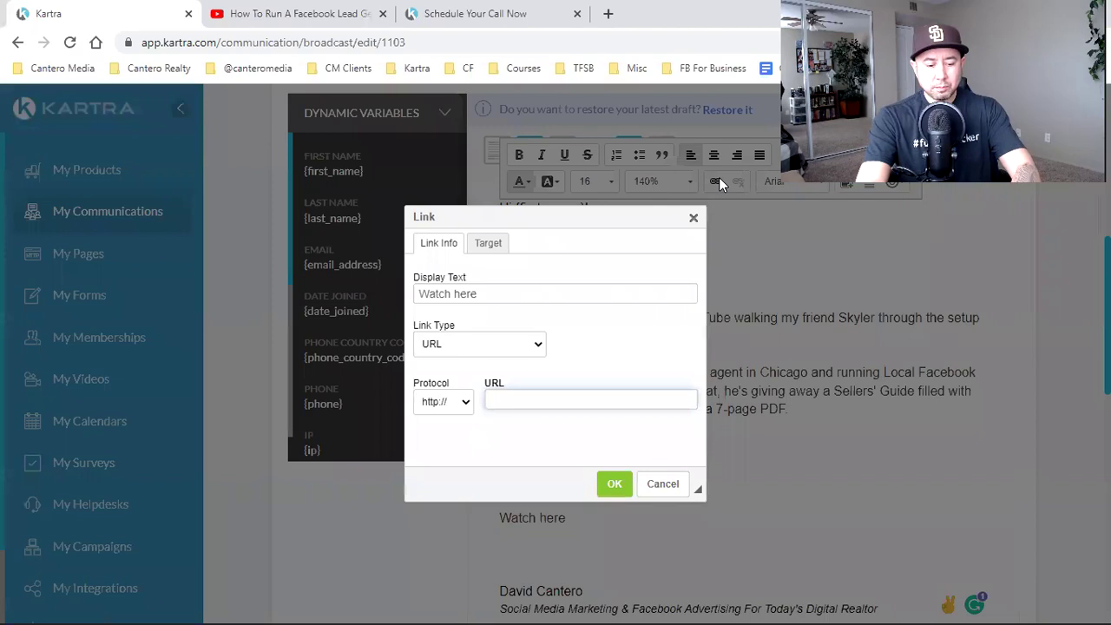
pyautogui.hotkey('ctrl', 'v')
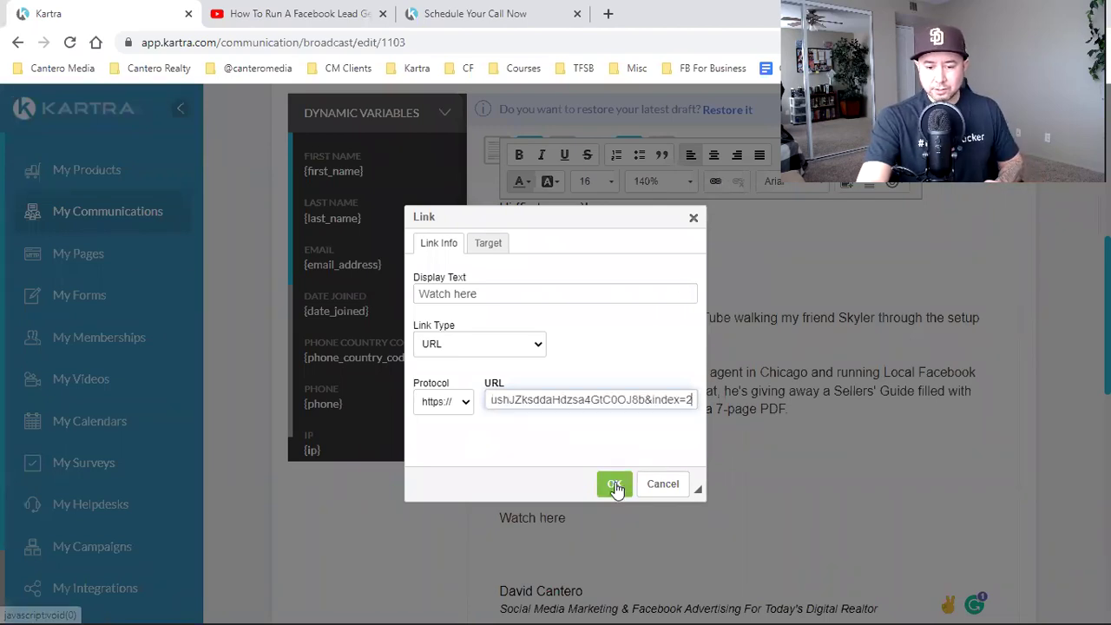
pyautogui.click(614, 484)
pyautogui.keyDown('shift'); pyautogui.click(615, 482); pyautogui.keyUp('shift')
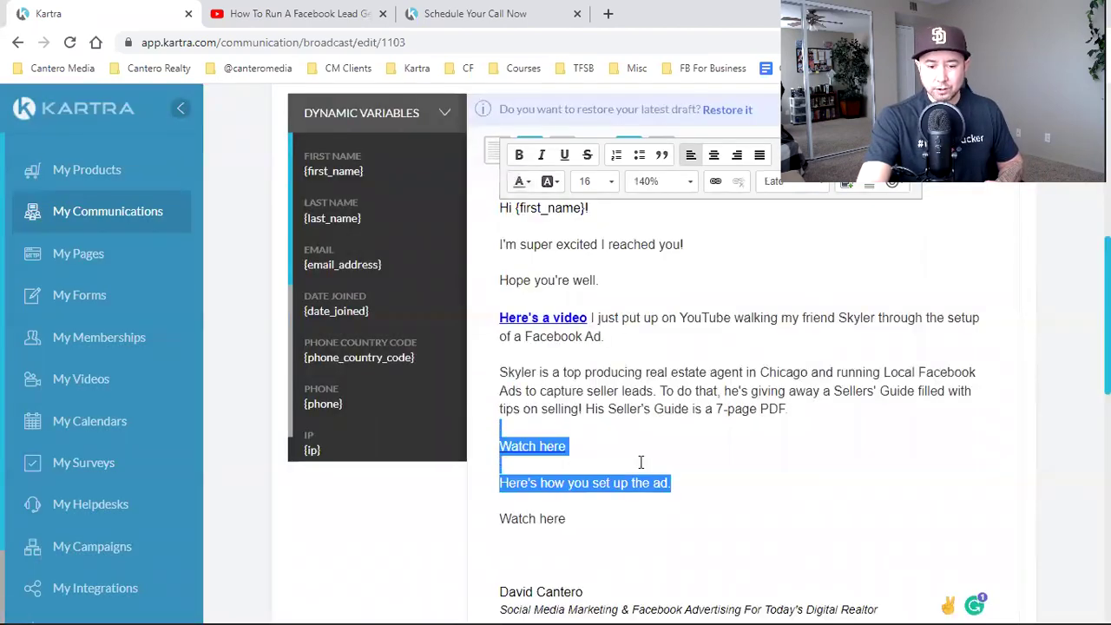
pyautogui.click(577, 513)
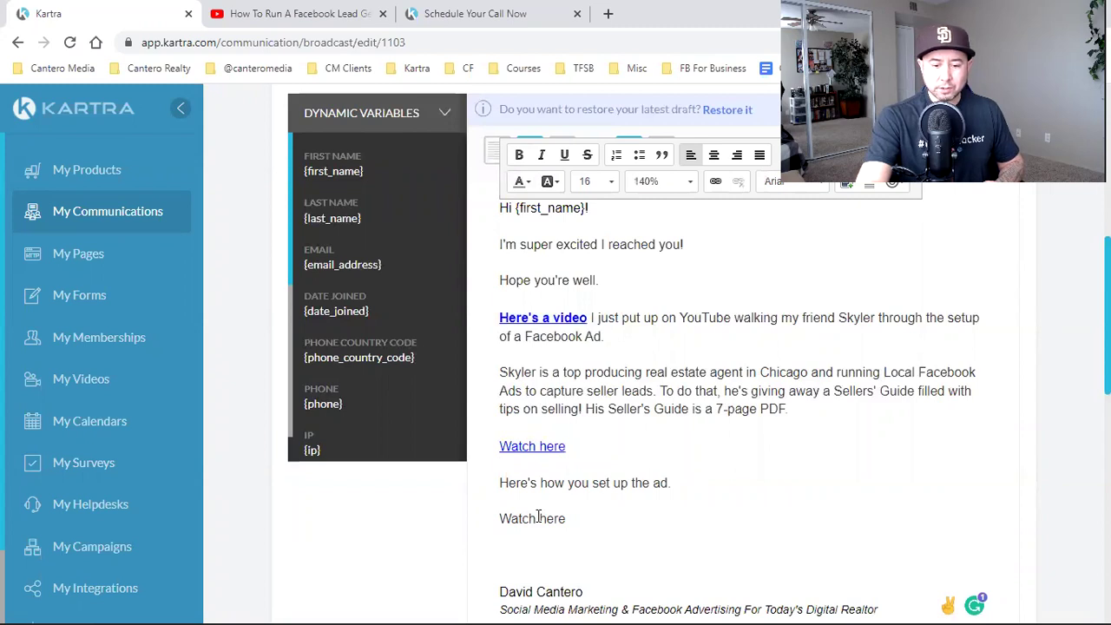
# Make the second 'Watch here' line bold and colour it blue.
pyautogui.tripleClick(538, 516)
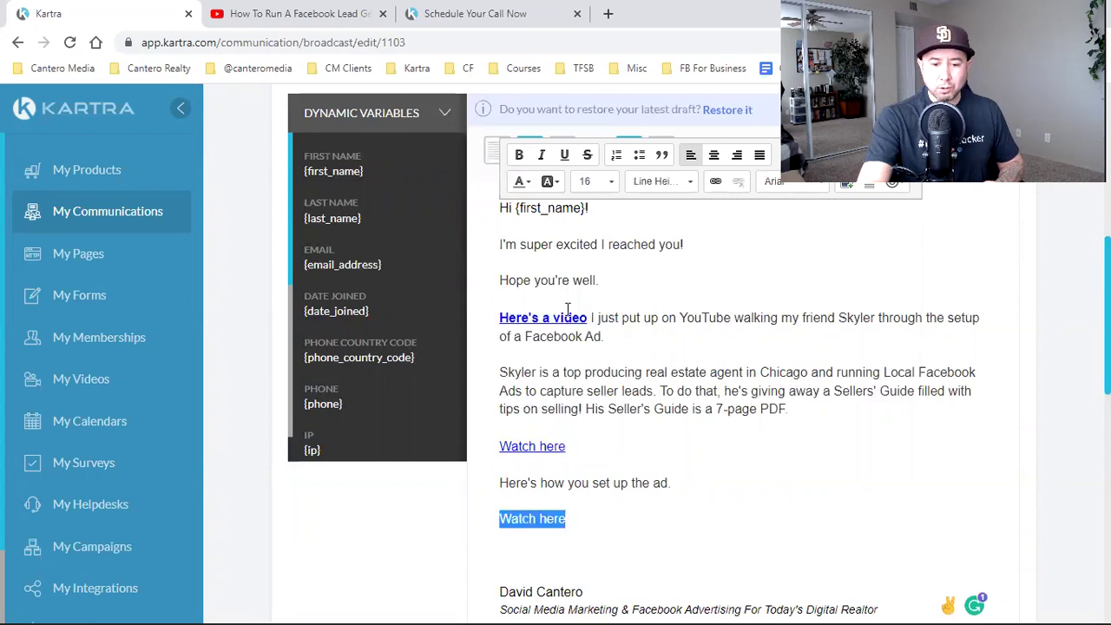
pyautogui.click(519, 157)
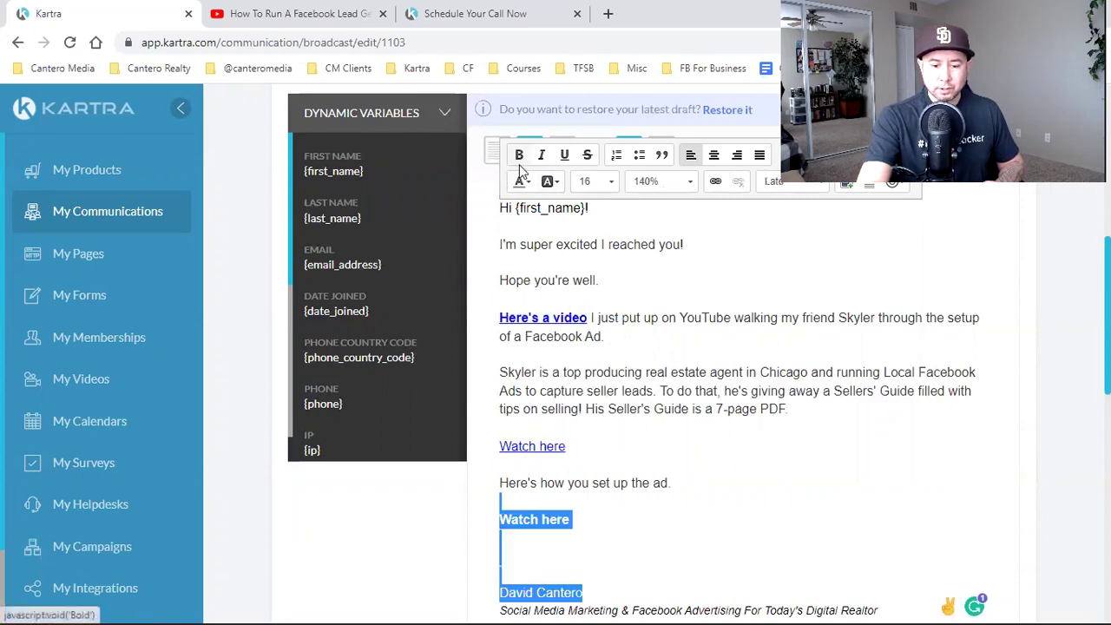
pyautogui.click(533, 512)
pyautogui.moveTo(500, 519); pyautogui.dragTo(570, 519)
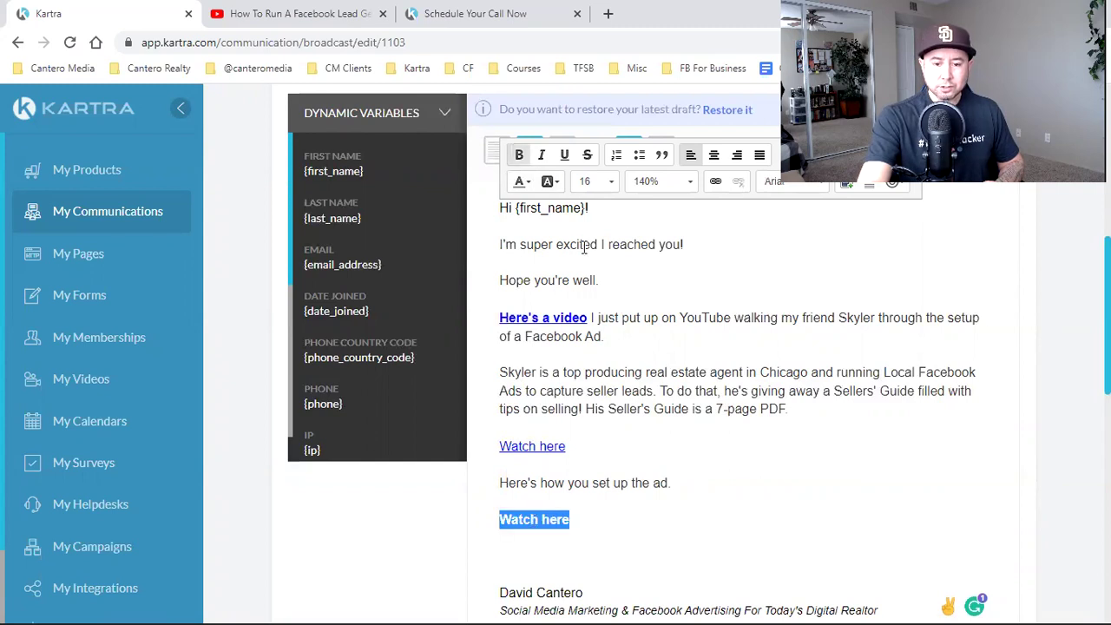
pyautogui.click(526, 183)
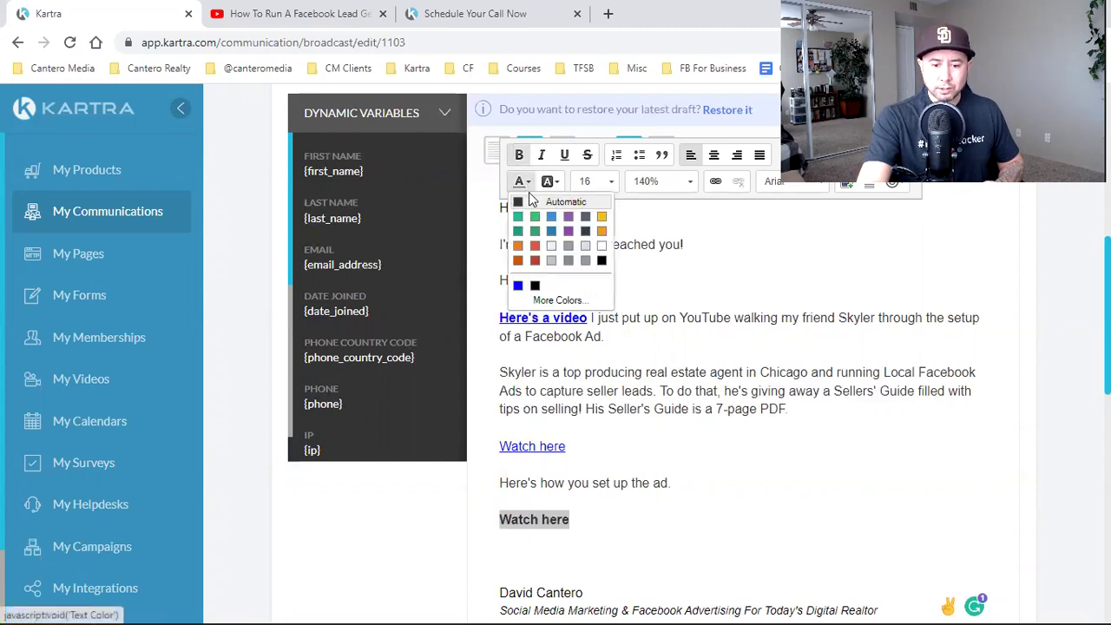
pyautogui.click(518, 284)
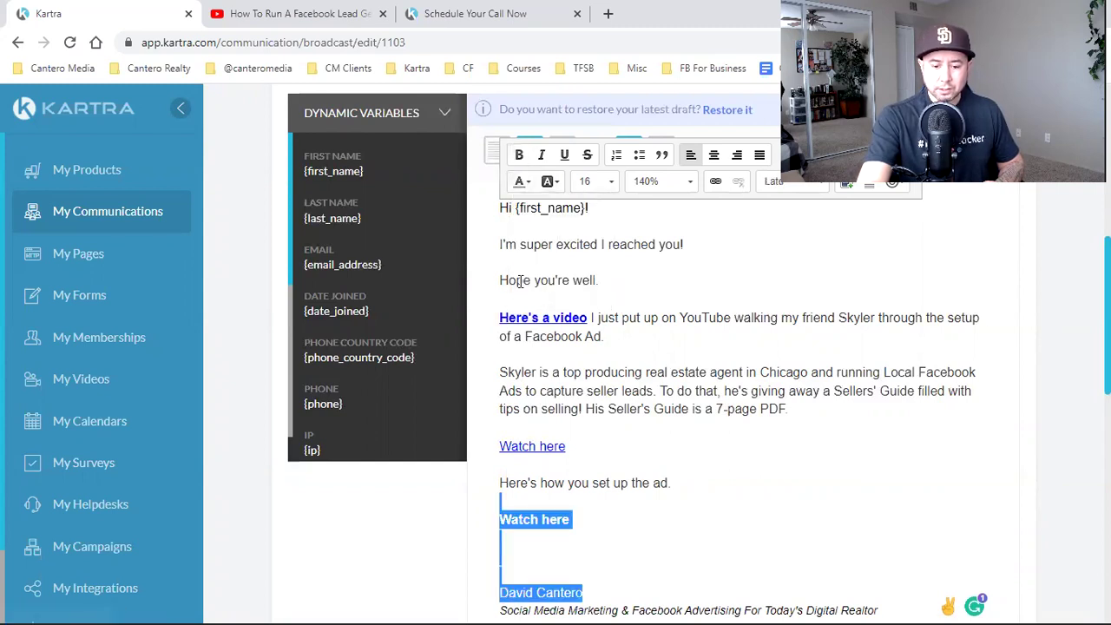
# Link the second 'Watch here' line to the pasted YouTube video URL.
pyautogui.click(508, 534)
pyautogui.tripleClick(523, 520)
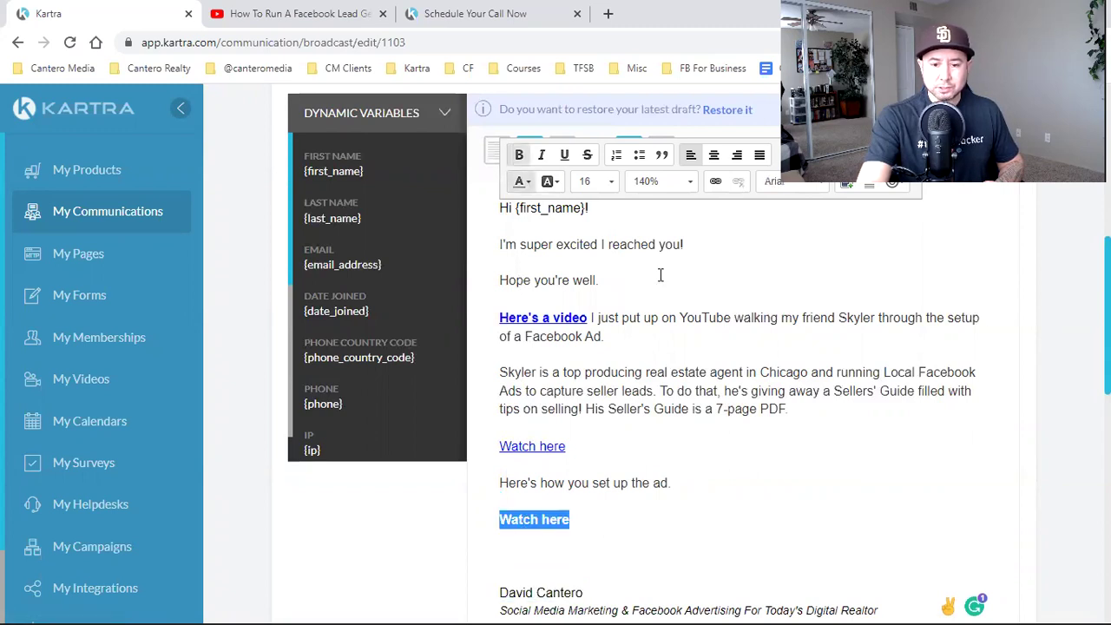
pyautogui.click(714, 183)
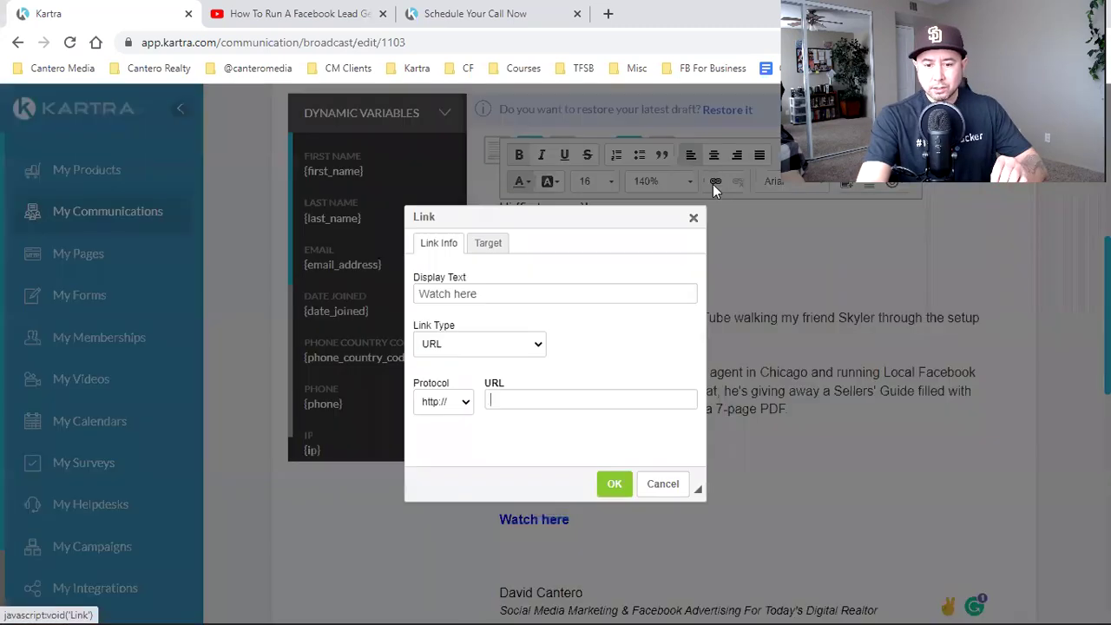
pyautogui.hotkey('ctrl', 'v')
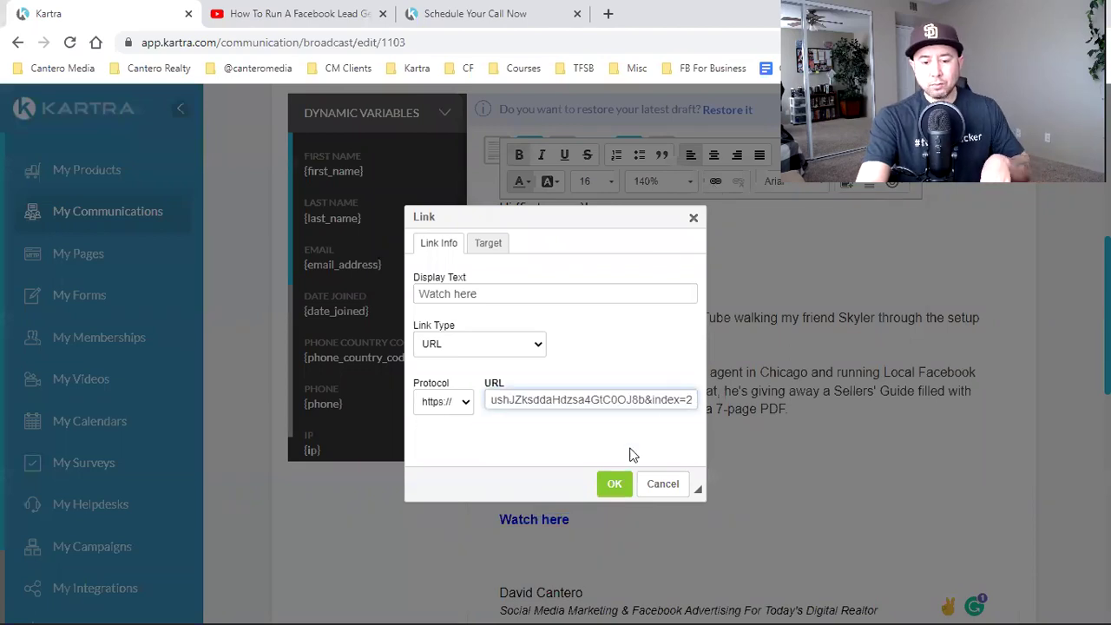
pyautogui.click(614, 485)
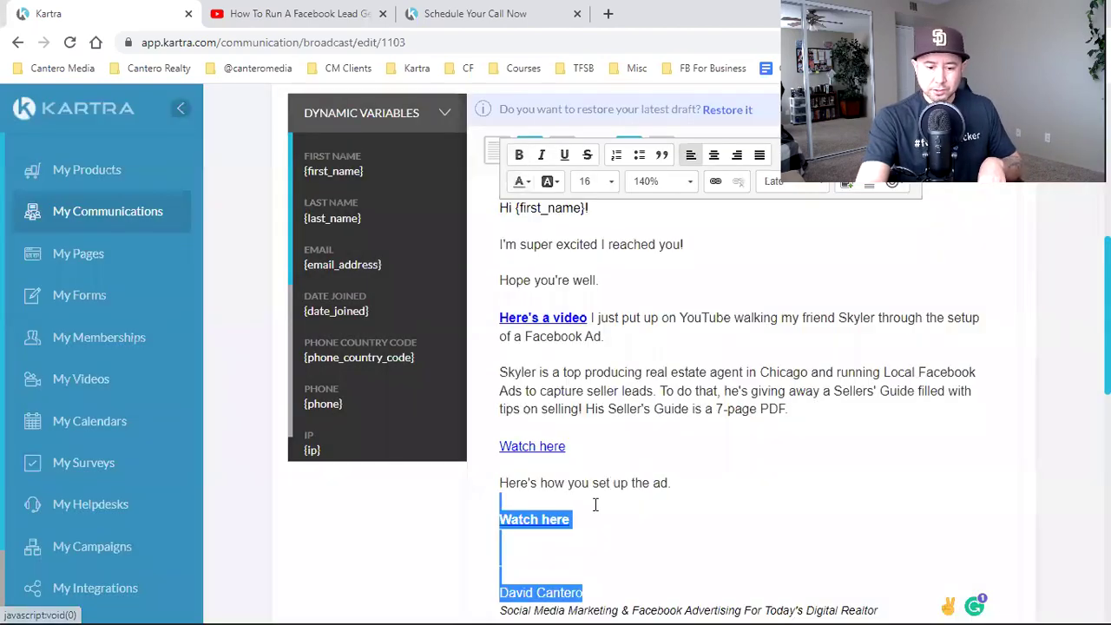
pyautogui.click(595, 506)
pyautogui.scroll(-3, 596, 506)
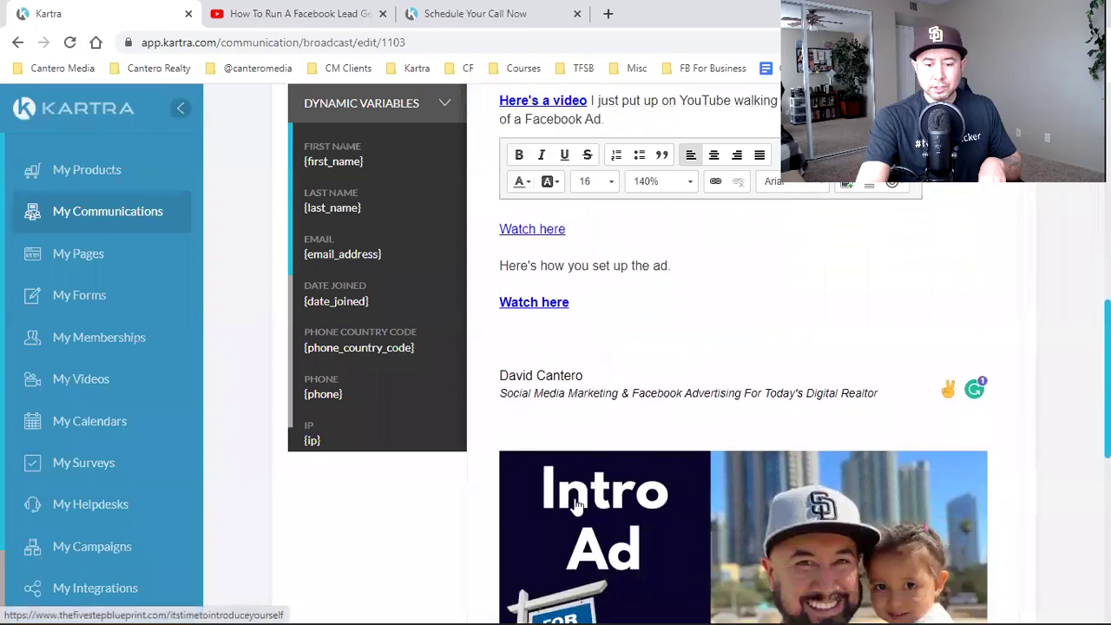
pyautogui.scroll(-1, 415, 537)
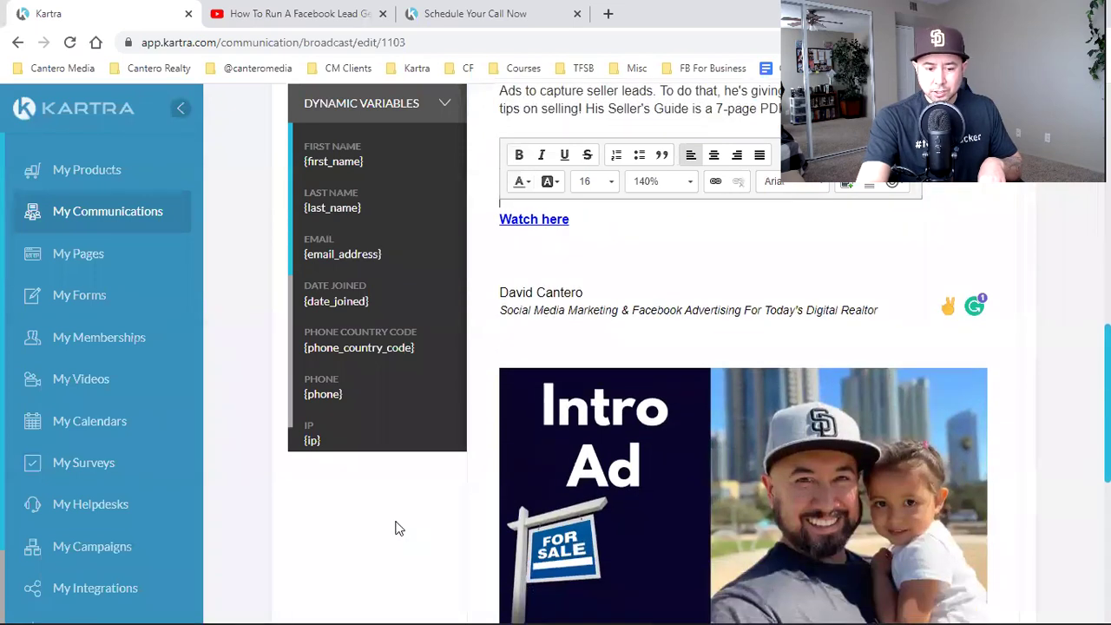
# Replace the Intro Ad image with the FACEBOOK ADS image from the Downloads folder.
pyautogui.click(408, 517)
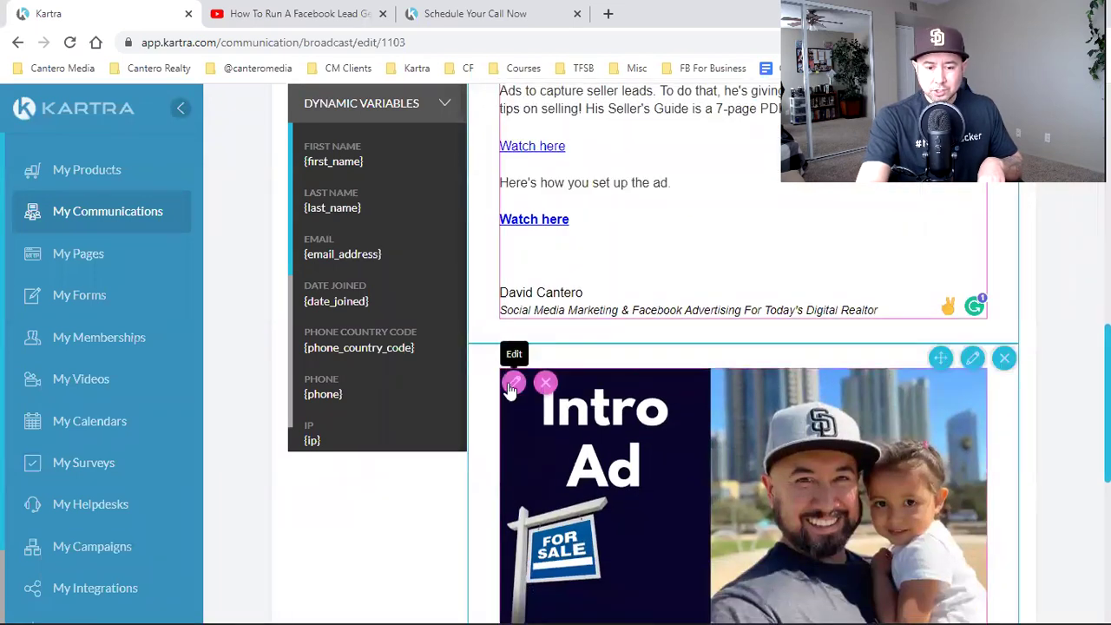
pyautogui.click(512, 388)
pyautogui.click(344, 153)
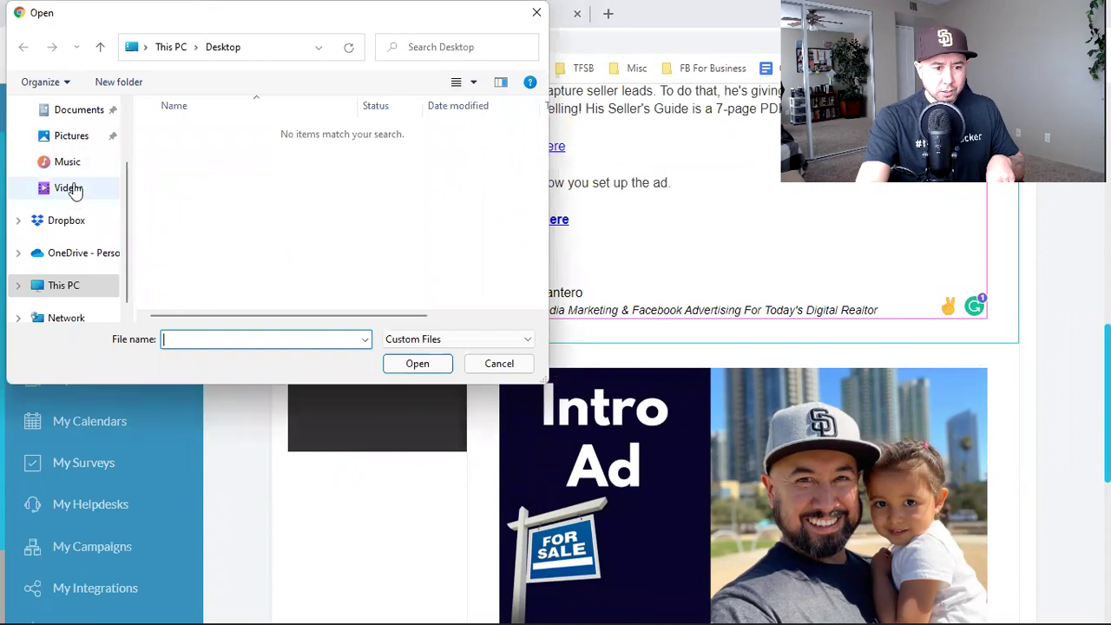
pyautogui.scroll(1, 75, 134)
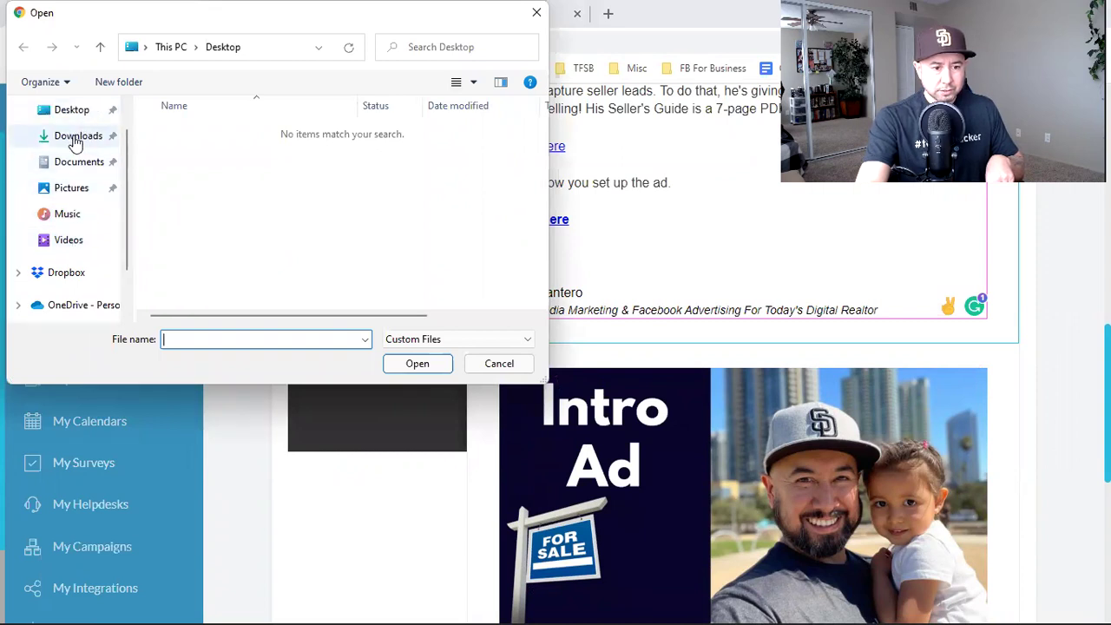
pyautogui.click(75, 137)
pyautogui.click(182, 186)
pyautogui.click(418, 364)
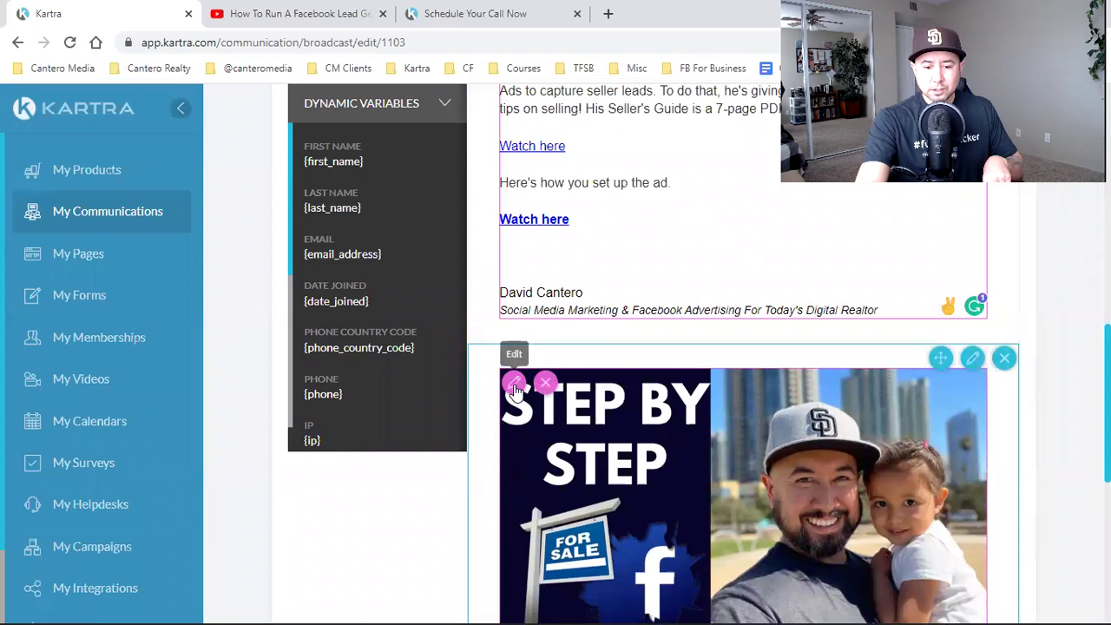
# Change the new banner image's link from the website to the YouTube video address.
pyautogui.click(515, 387)
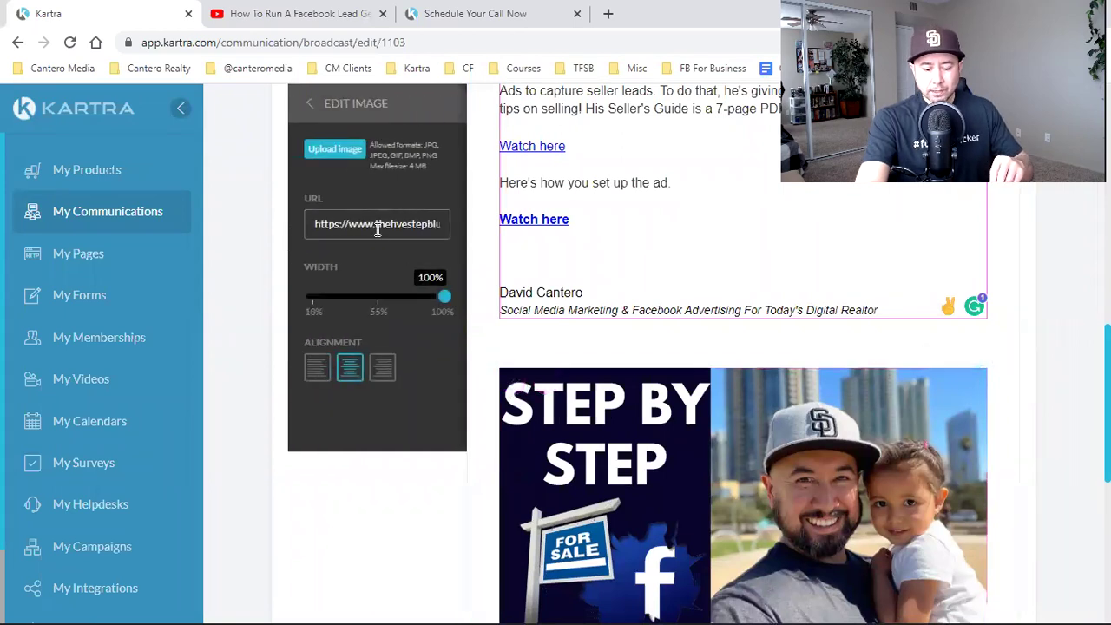
pyautogui.tripleClick(377, 228)
pyautogui.press('BackSpace')
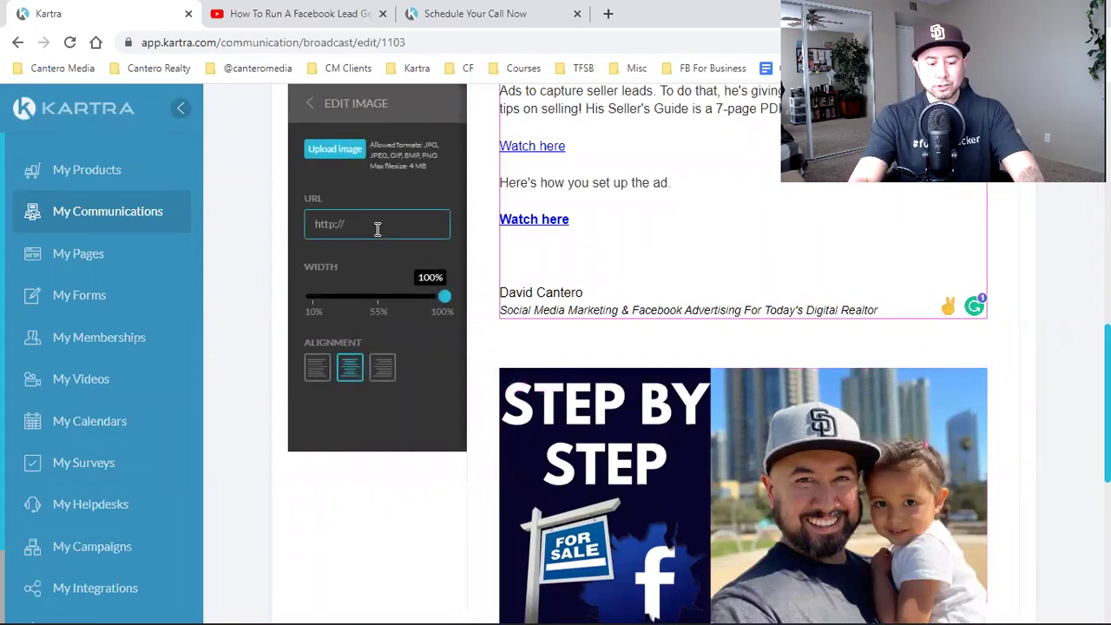
pyautogui.hotkey('ctrl', 'v')
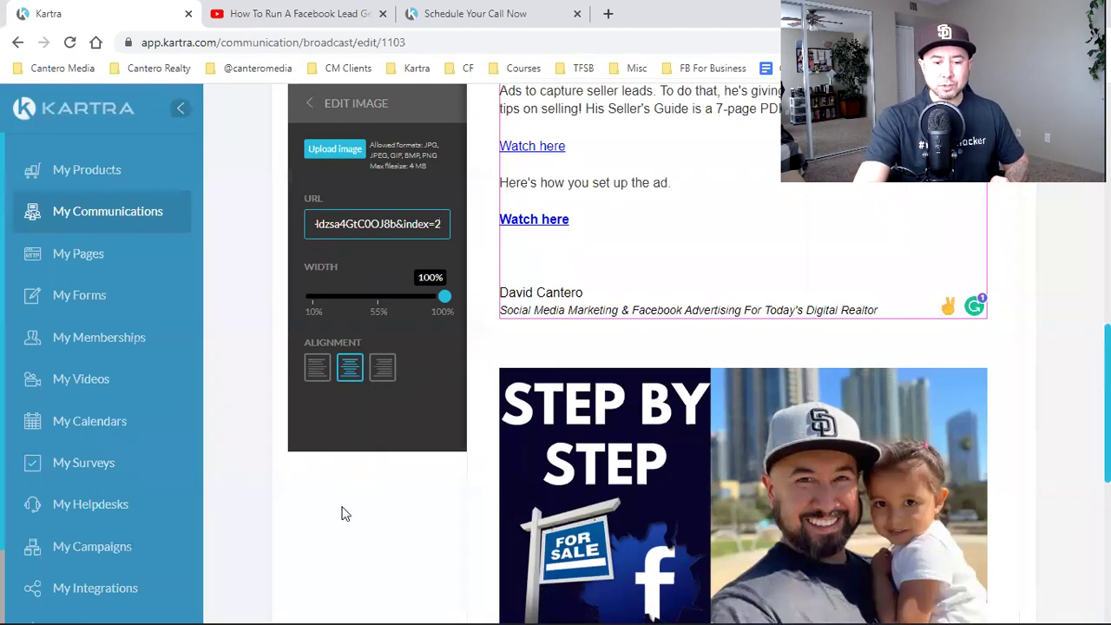
pyautogui.click(341, 513)
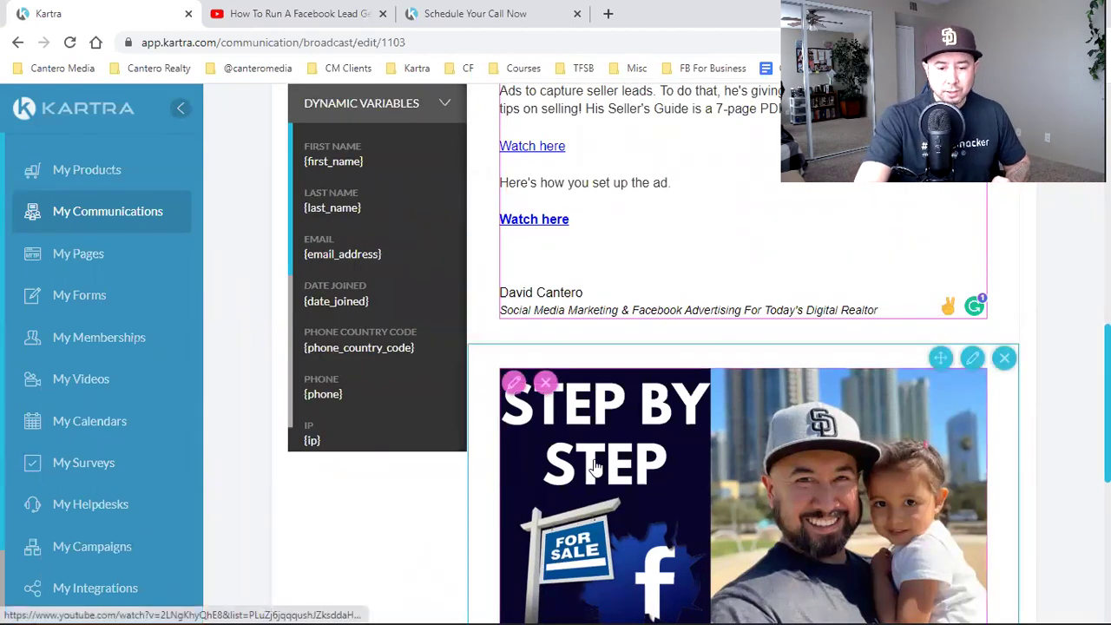
pyautogui.scroll(-1, 595, 467)
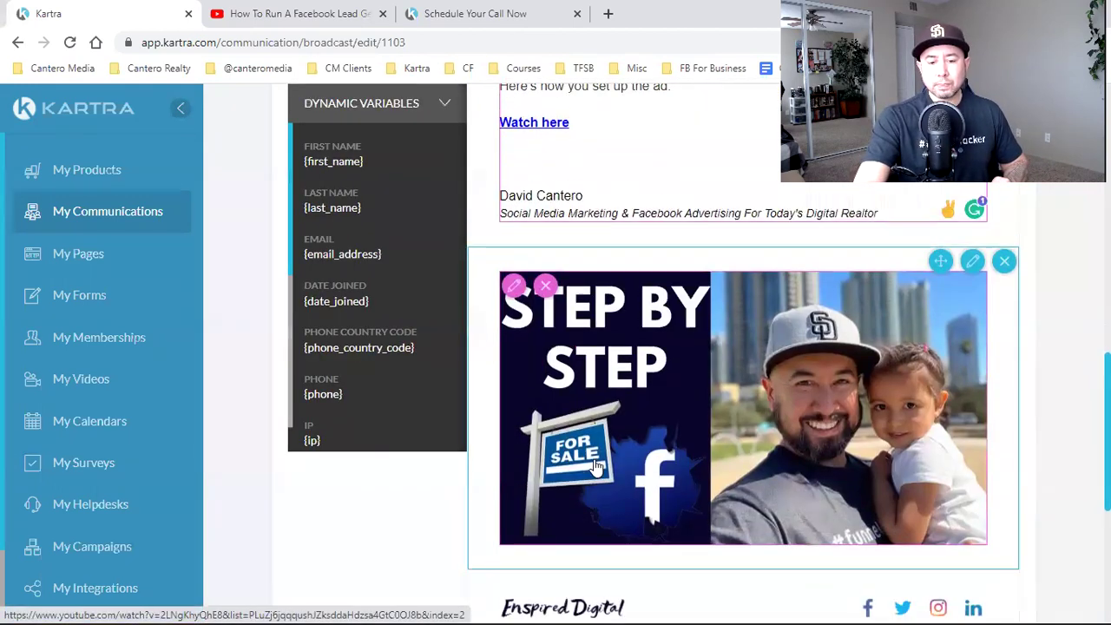
pyautogui.scroll(10, 765, 397)
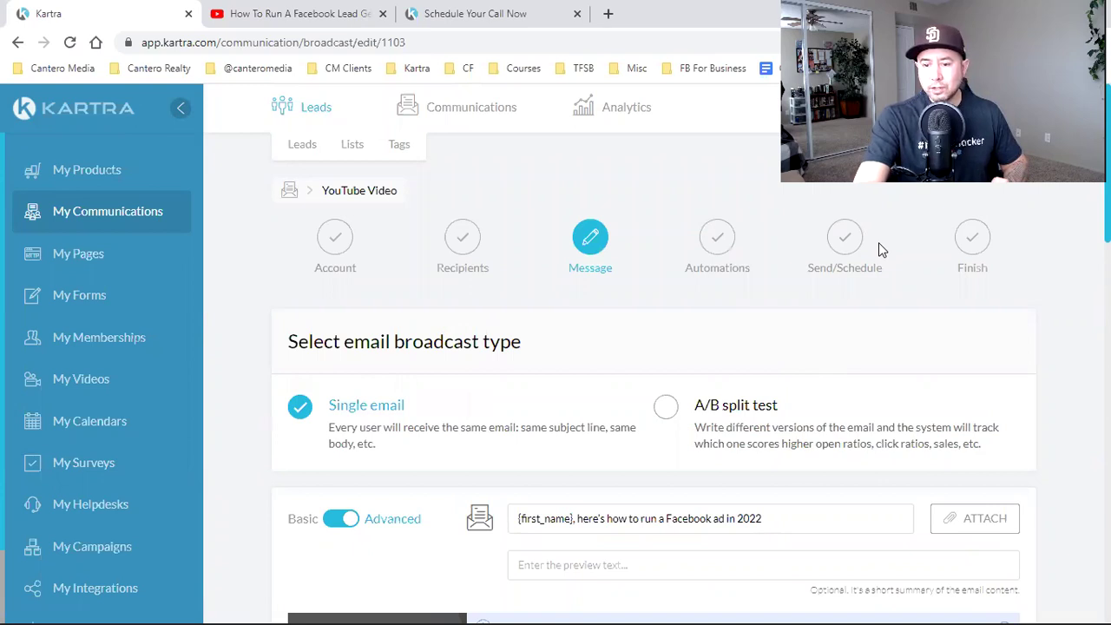
pyautogui.scroll(-2, 934, 420)
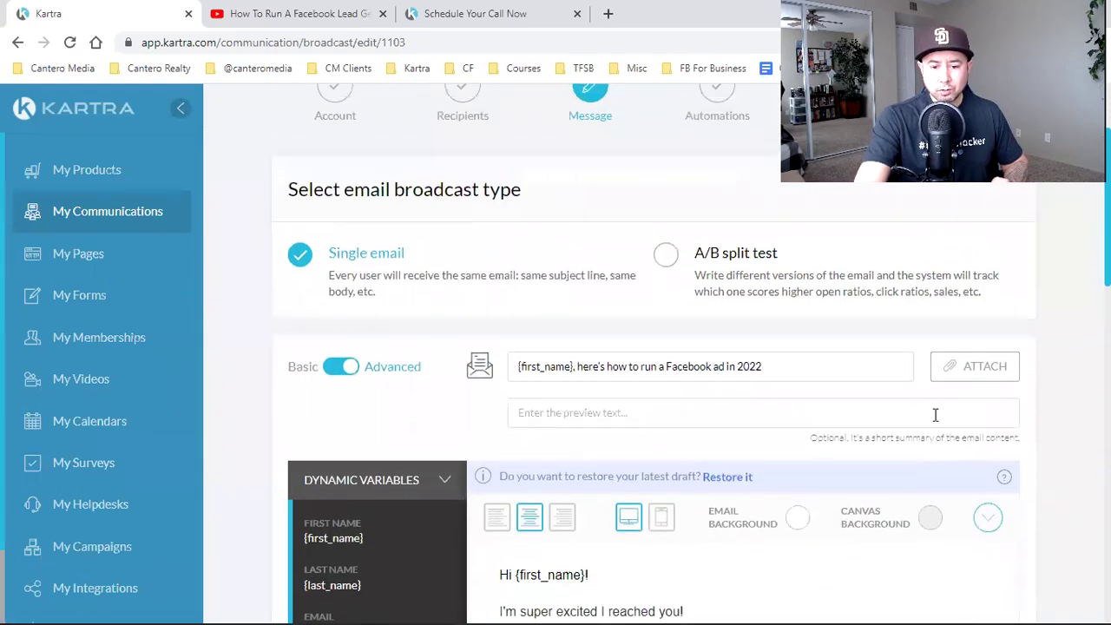
pyautogui.scroll(-10, 989, 469)
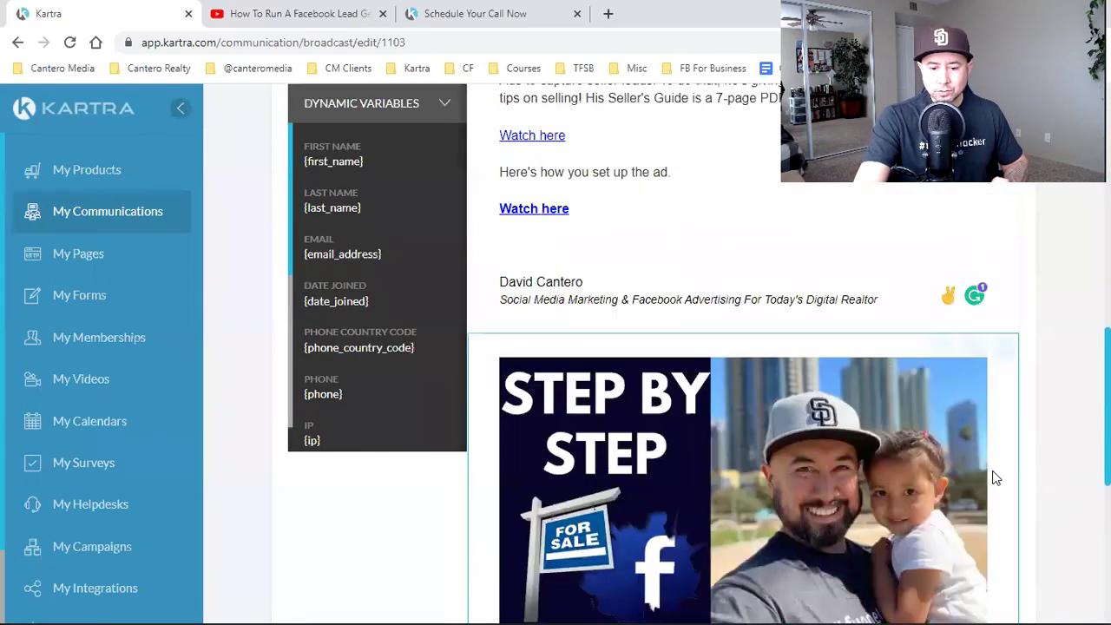
pyautogui.scroll(15, 995, 477)
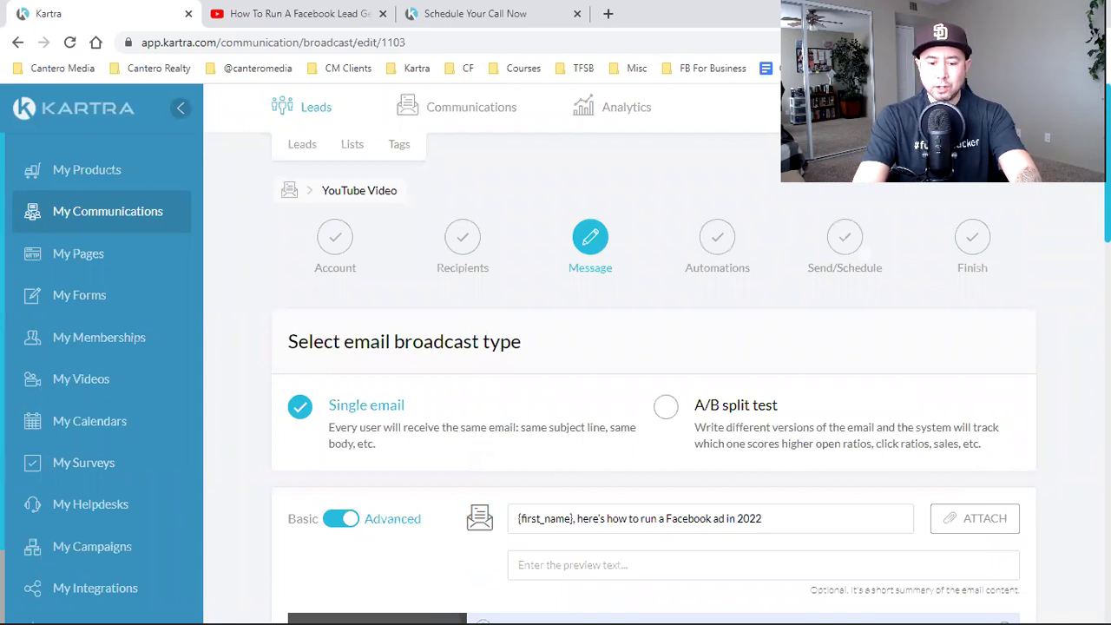
pyautogui.scroll(-1, 680, 446)
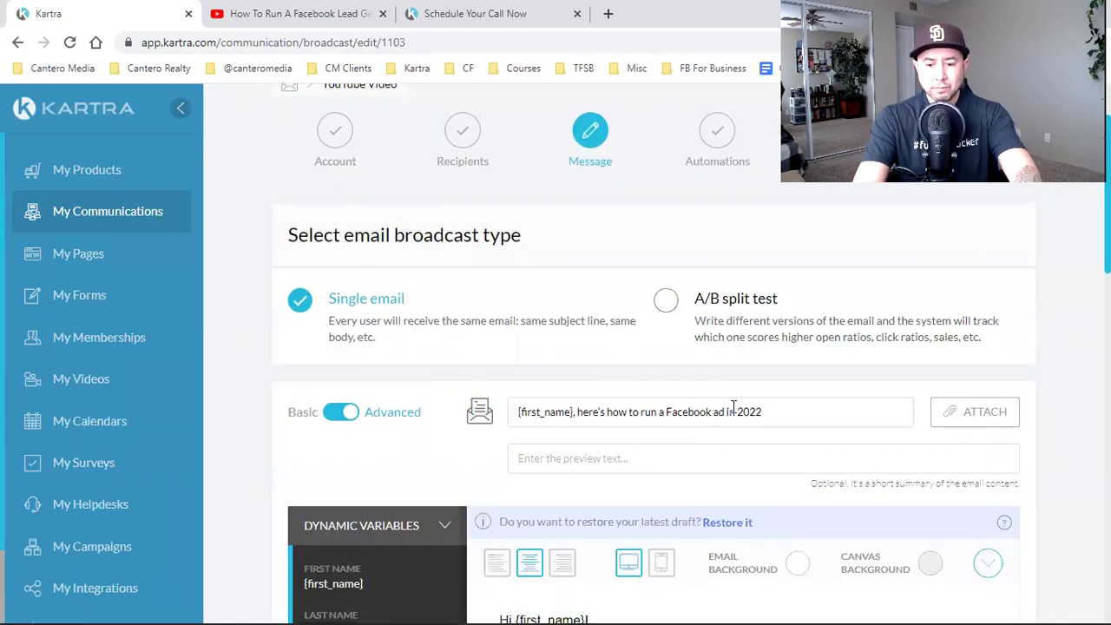
# Rewrite the subject line as 'here's how to capture seller leads with Facebook ads'.
pyautogui.click(767, 416)
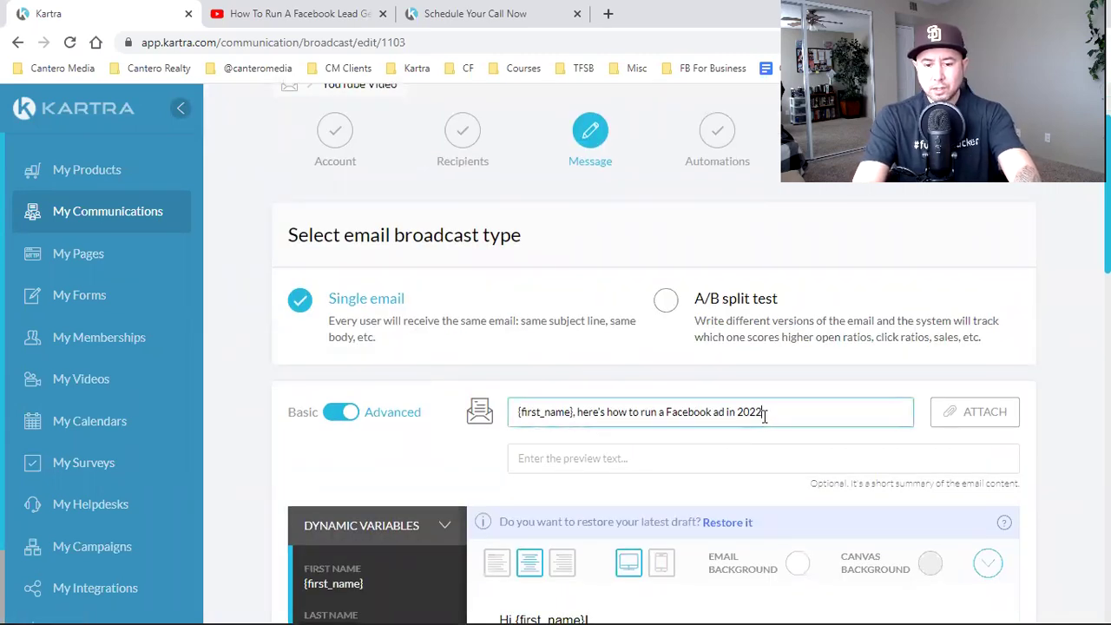
pyautogui.click(665, 411)
pyautogui.press('BackSpace')
pyautogui.press('BackSpace')
pyautogui.press('BackSpace')
pyautogui.press('BackSpace')
pyautogui.press('BackSpace')
pyautogui.press('BackSpace')
pyautogui.press('BackSpace')
pyautogui.press('BackSpace')
pyautogui.press('BackSpace')
pyautogui.press('BackSpace')
pyautogui.press('BackSpace')
pyautogui.press('BackSpace')
pyautogui.press('BackSpace')
pyautogui.press('BackSpace')
pyautogui.press('BackSpace')
pyautogui.press('BackSpace')
pyautogui.press('BackSpace')
pyautogui.press('BackSpace')
pyautogui.press('BackSpace')
pyautogui.press('BackSpace')
pyautogui.press('BackSpace')
pyautogui.press('BackSpace')
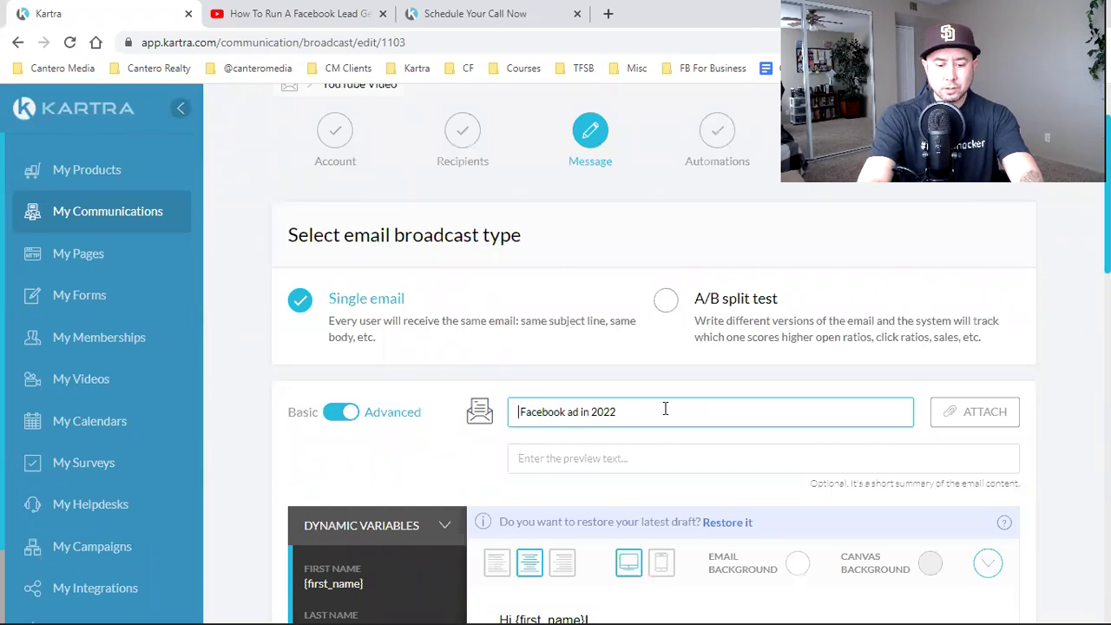
pyautogui.write('Here')
pyautogui.press('BackSpace')
pyautogui.press('BackSpace')
pyautogui.press('BackSpace')
pyautogui.press('BackSpace')
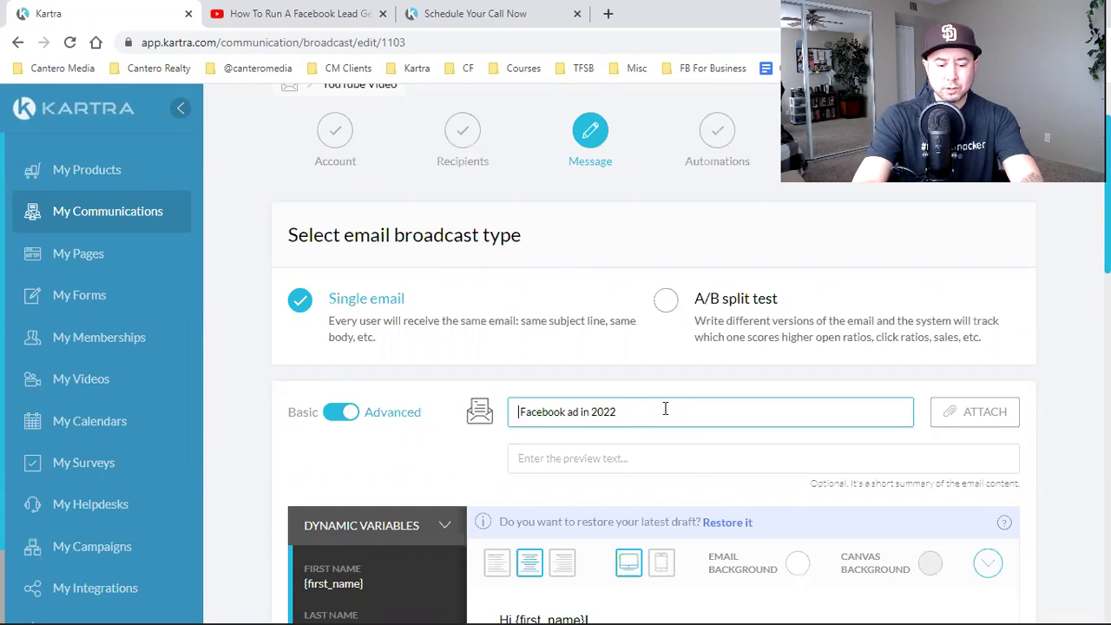
pyautogui.write("here's how to")
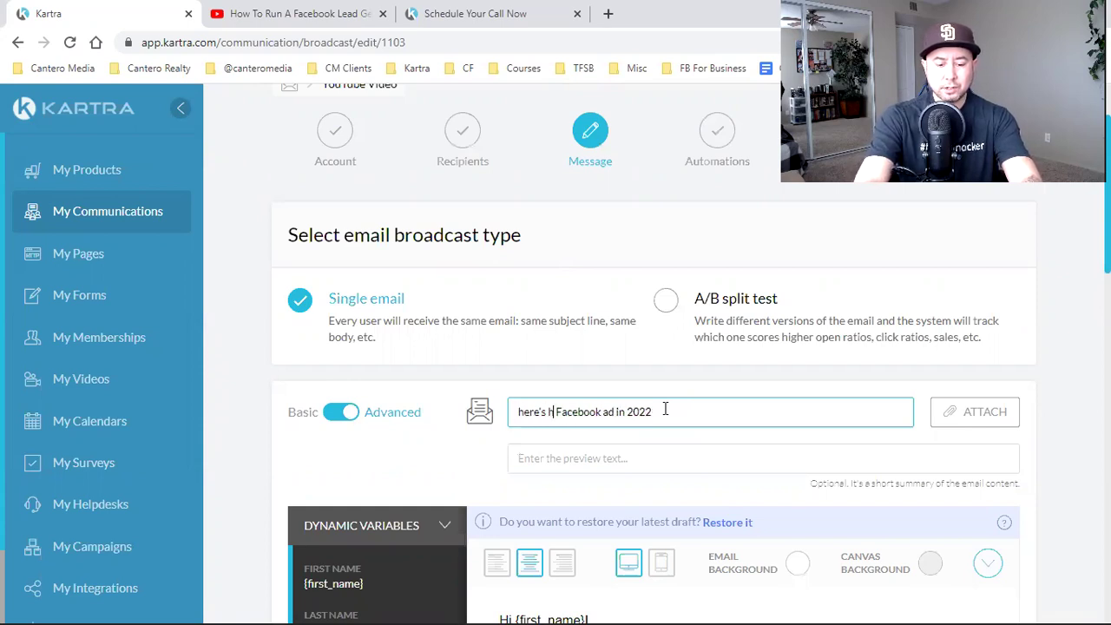
pyautogui.write(' captu')
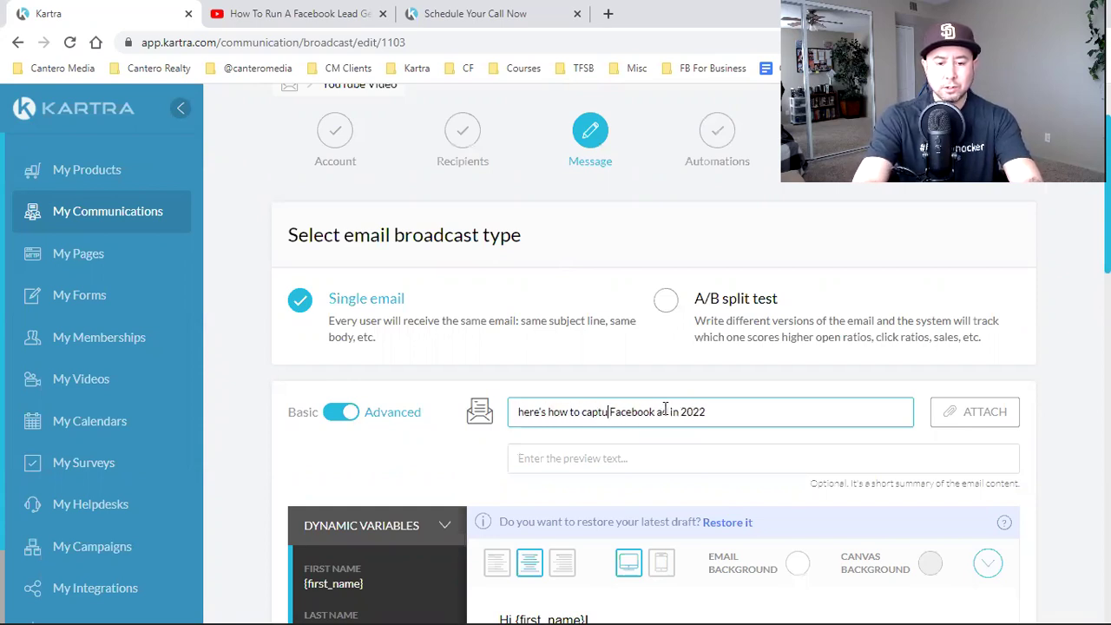
pyautogui.write('re le')
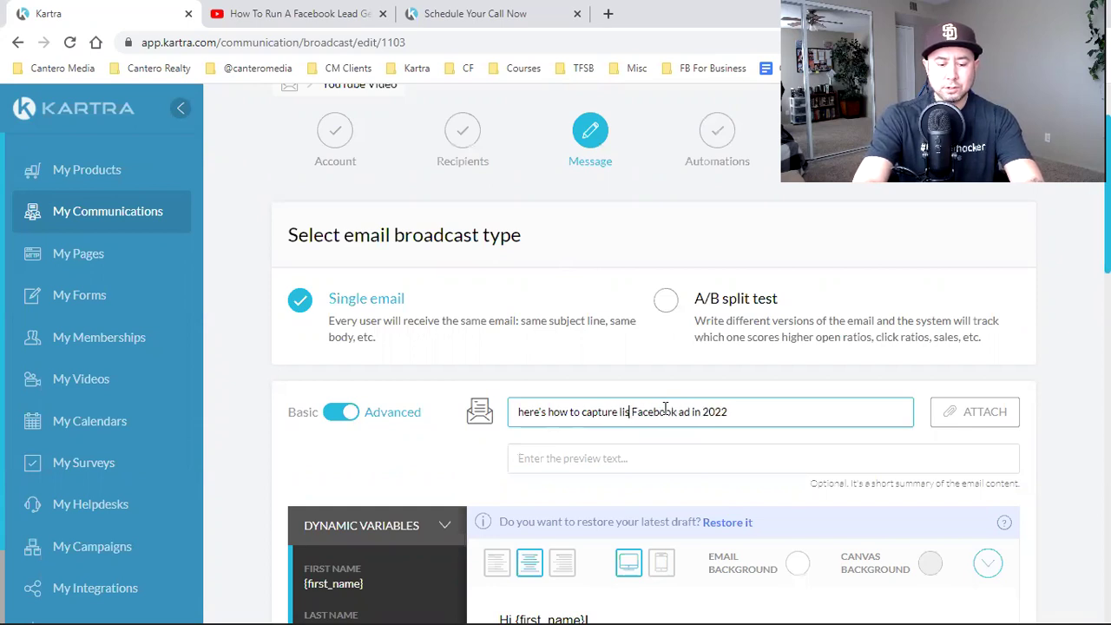
pyautogui.press('BackSpace')
pyautogui.press('BackSpace')
pyautogui.press('BackSpace')
pyautogui.write('seller le')
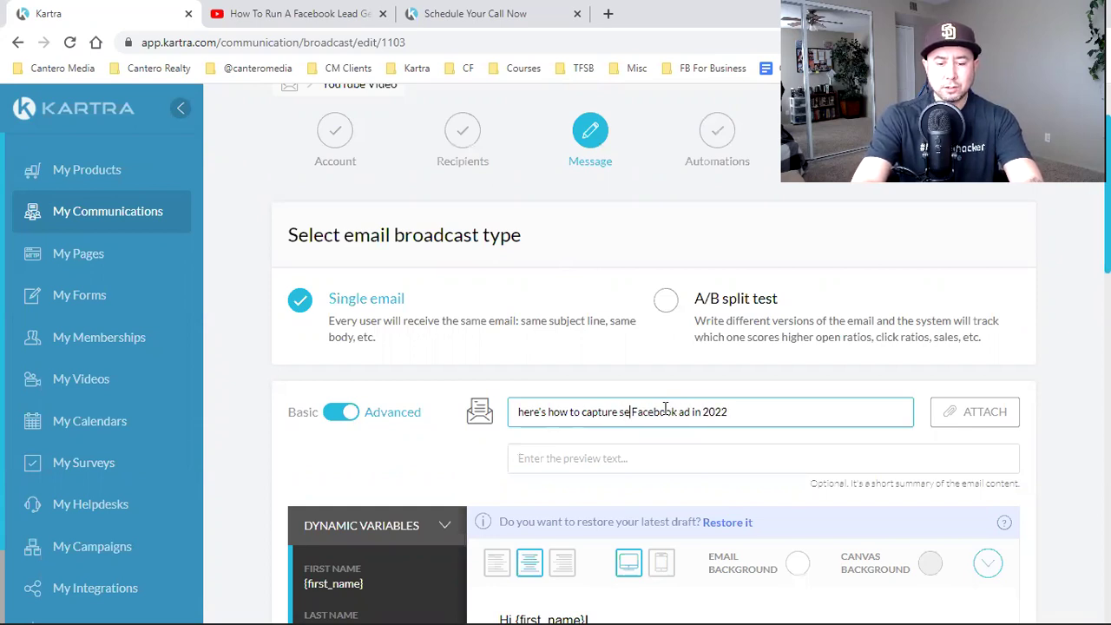
pyautogui.write('ads with')
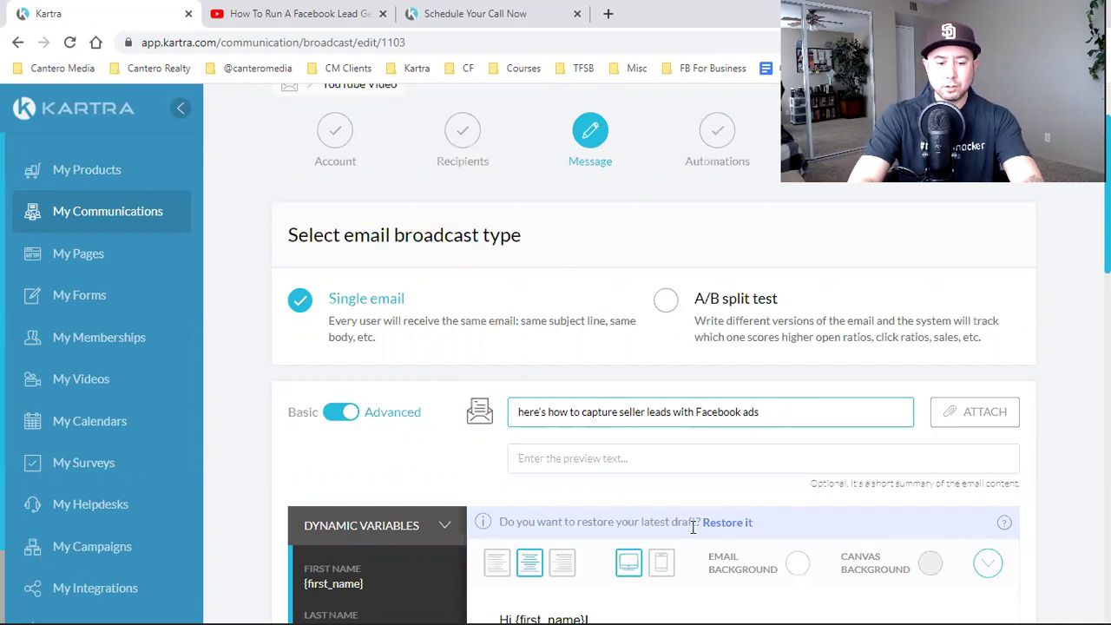
# Insert the {first_name} dynamic variable at the start of the subject line.
pyautogui.click(344, 586)
pyautogui.hotkey('ctrl', 'c')
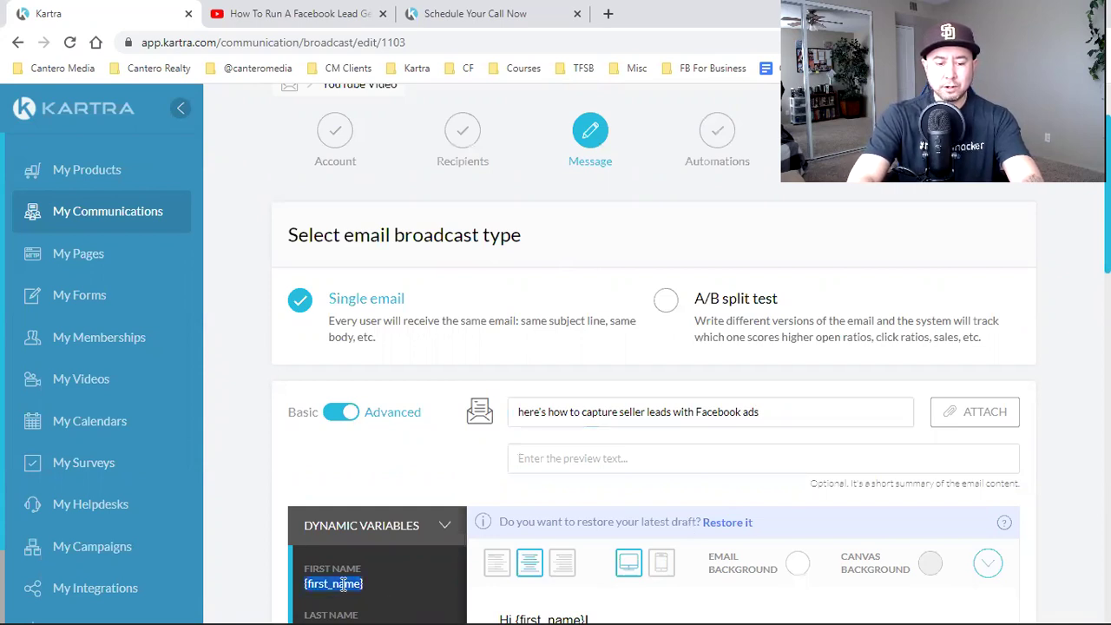
pyautogui.click(519, 414)
pyautogui.hotkey('ctrl', 'v')
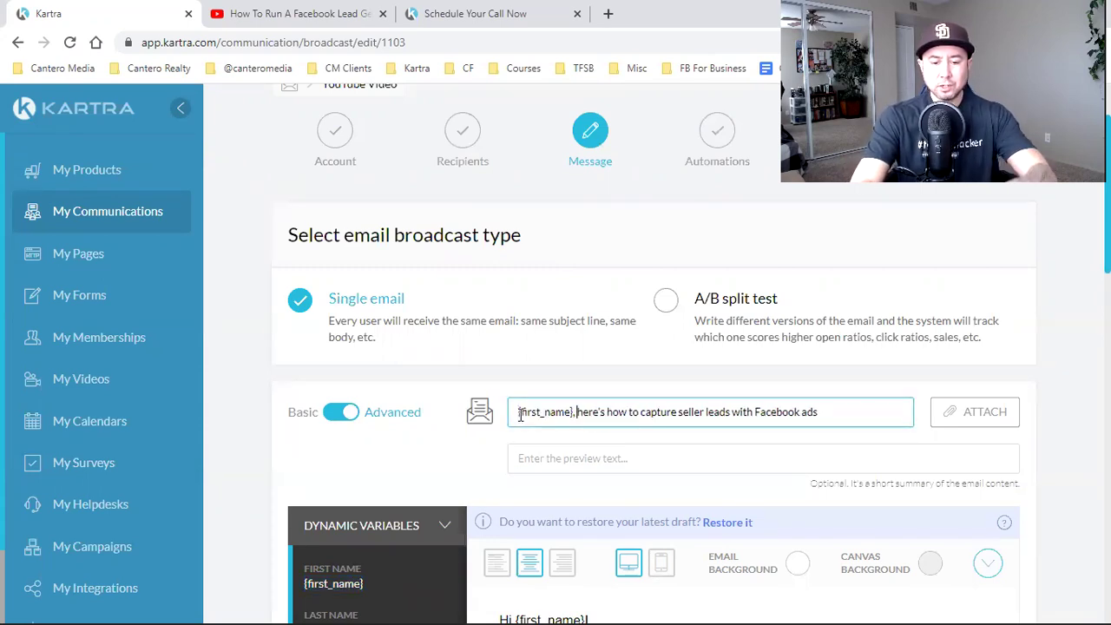
pyautogui.scroll(-1, 709, 461)
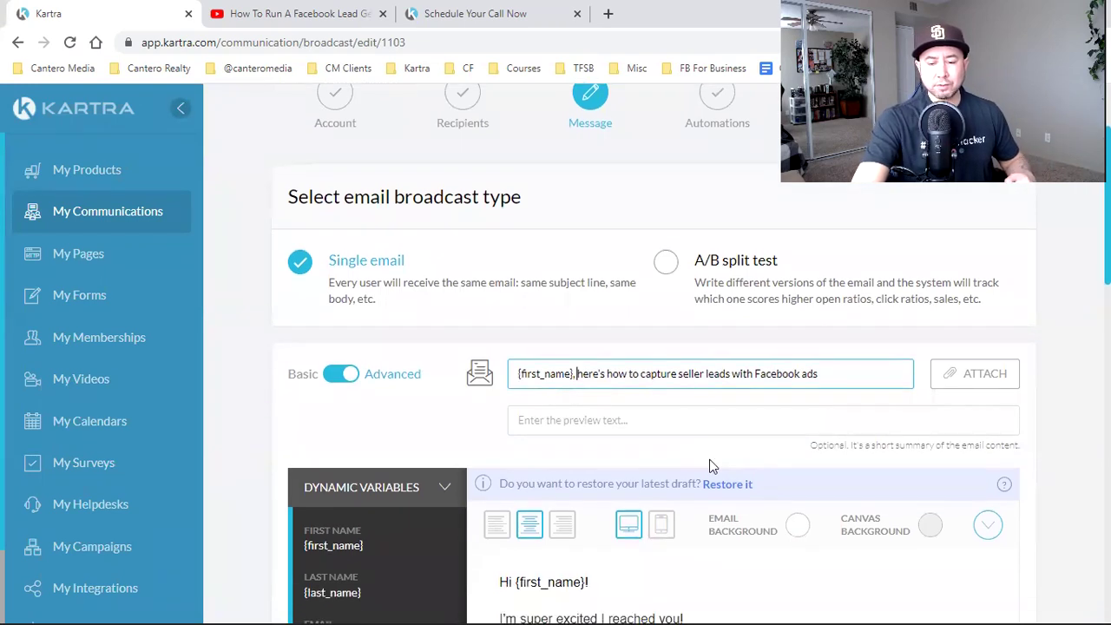
pyautogui.scroll(-10, 709, 465)
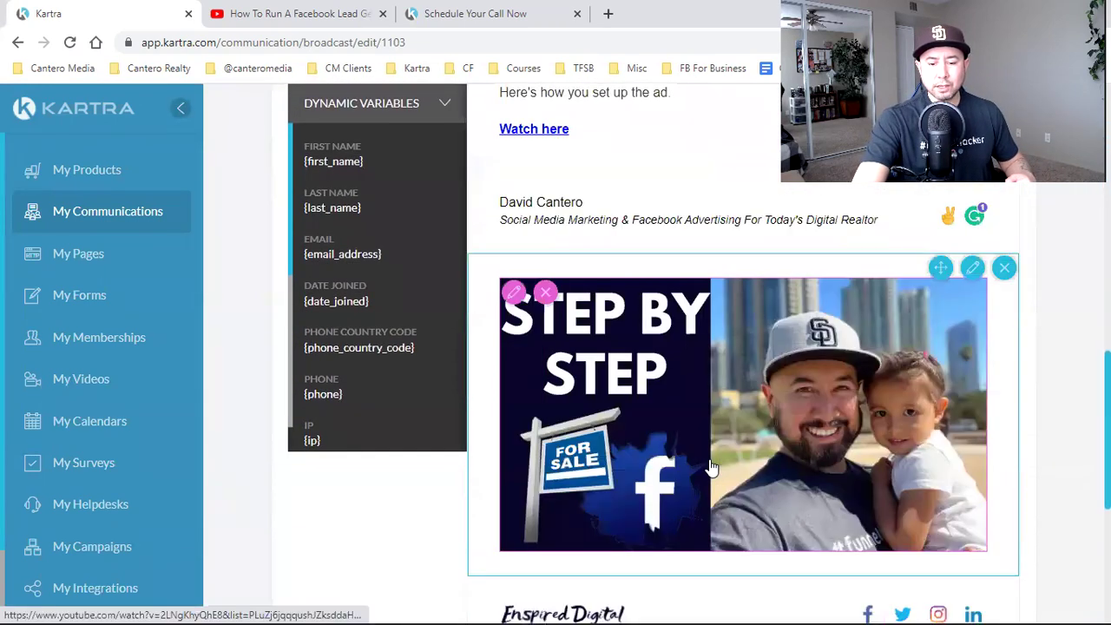
pyautogui.scroll(-3, 709, 466)
# Save the message, skip automations, choose Send now and confirm sending to 92 recipients.
pyautogui.click(727, 529)
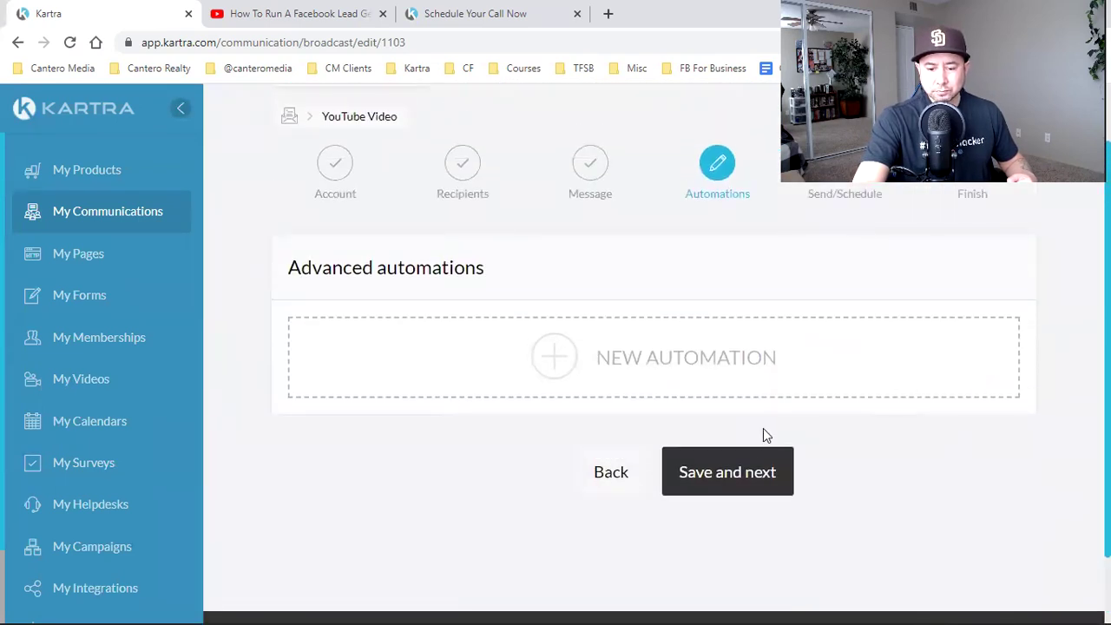
pyautogui.click(759, 457)
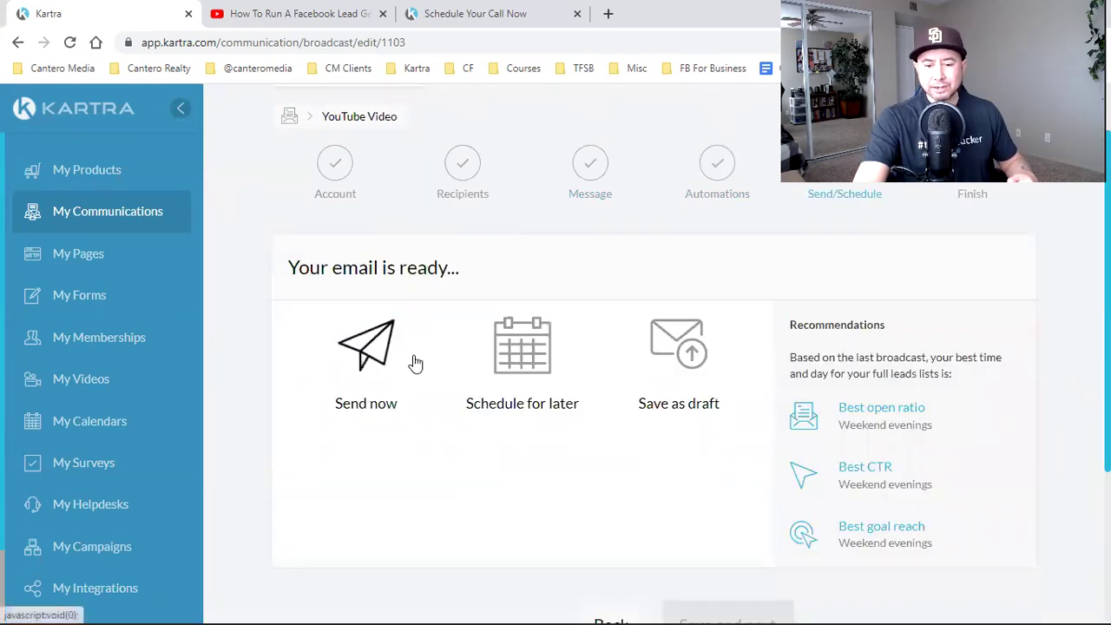
pyautogui.click(386, 357)
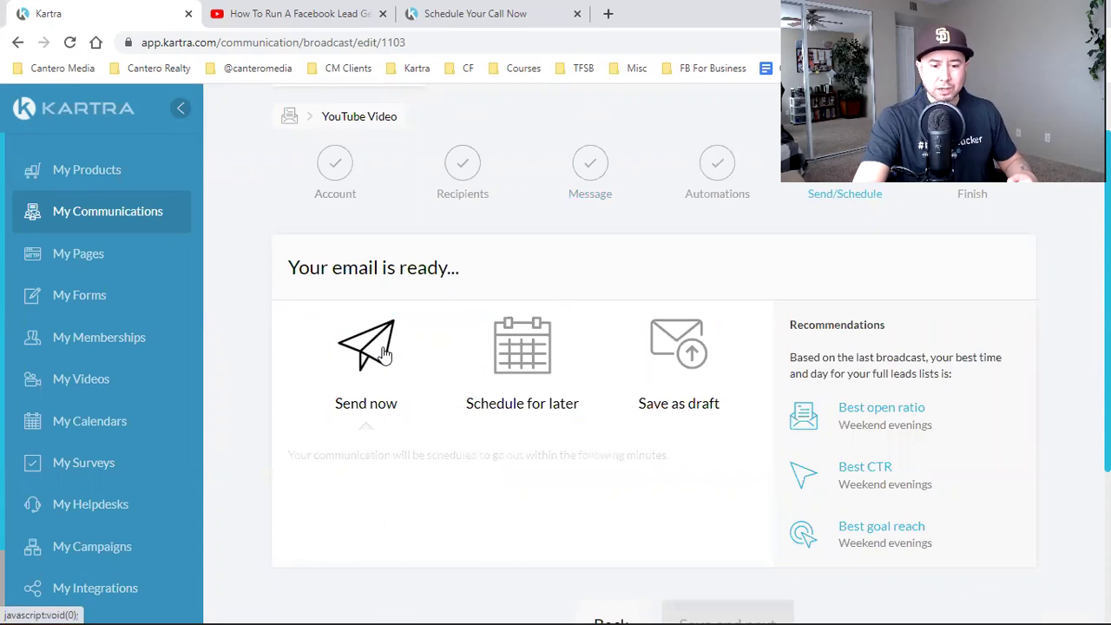
pyautogui.scroll(-1, 521, 400)
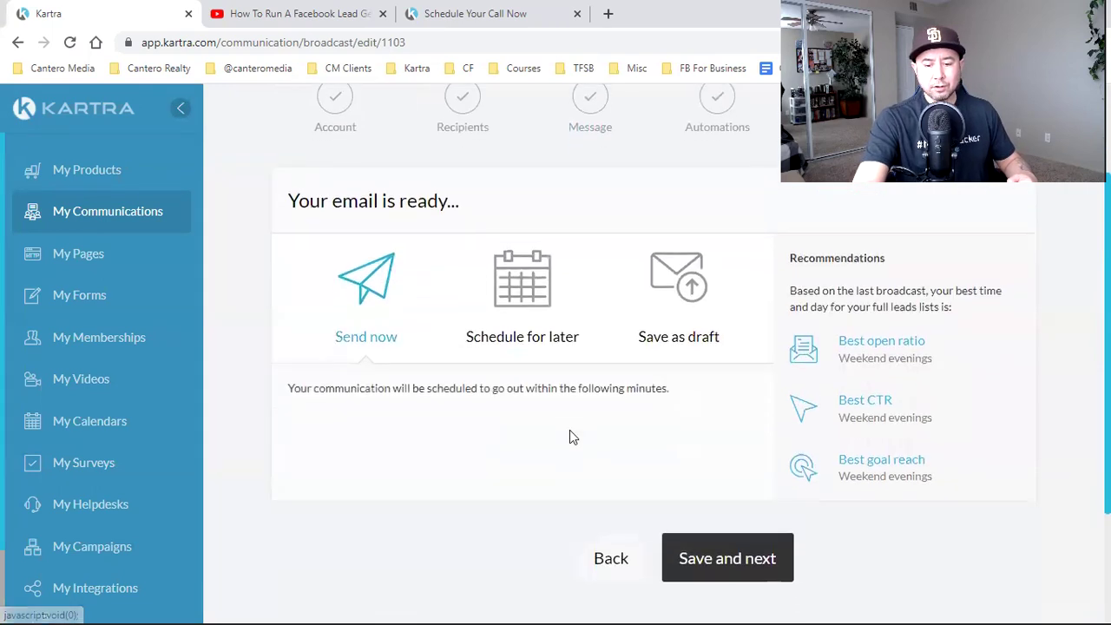
pyautogui.click(707, 558)
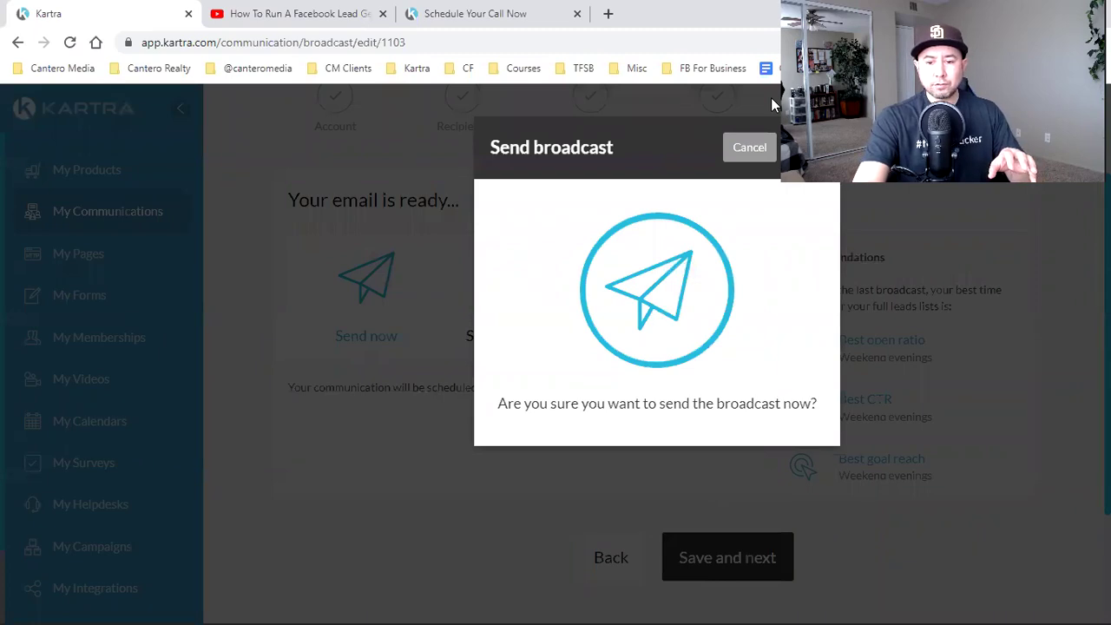
pyautogui.click(811, 148)
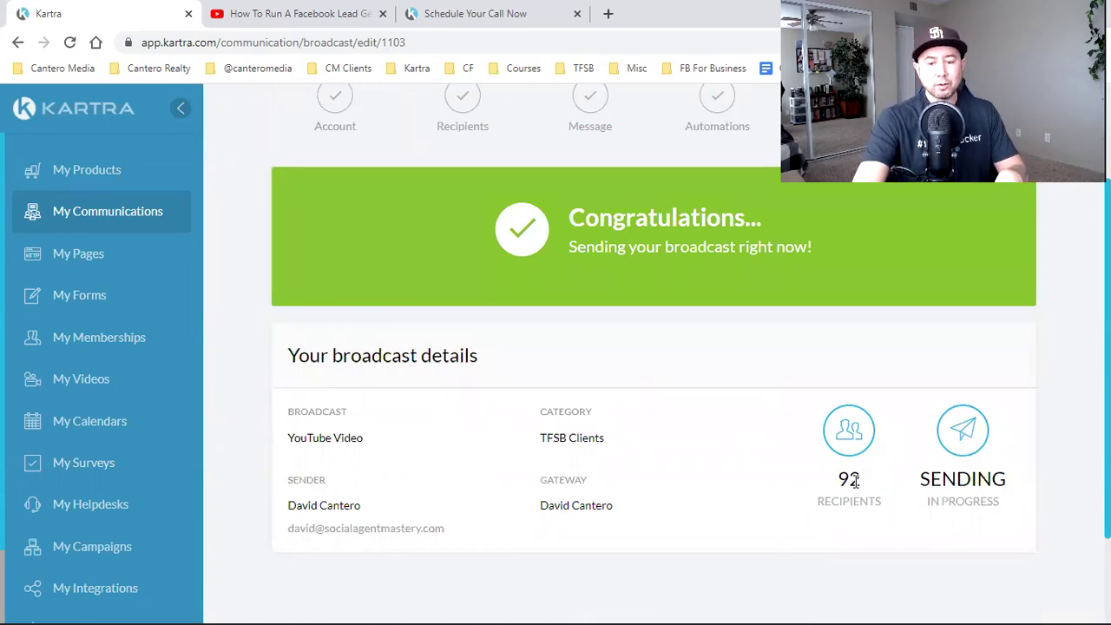
# Open Analytics > Broadcasts, showing 1 broadcast, 100 recipients, 54 opens and 3 clicks.
pyautogui.scroll(3, 855, 482)
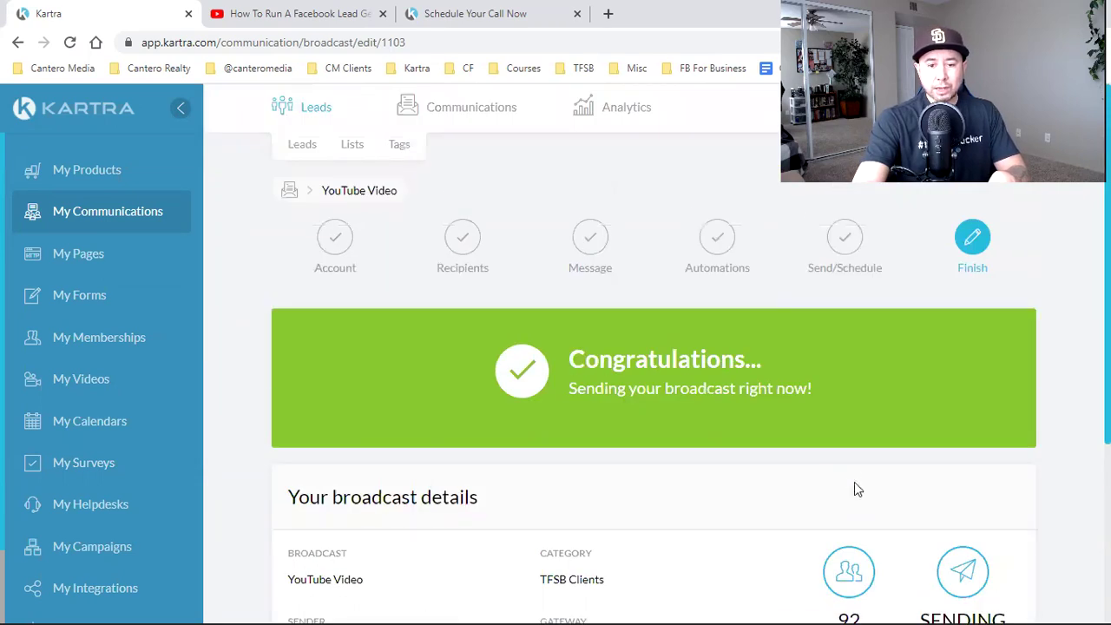
pyautogui.moveTo(608, 140)
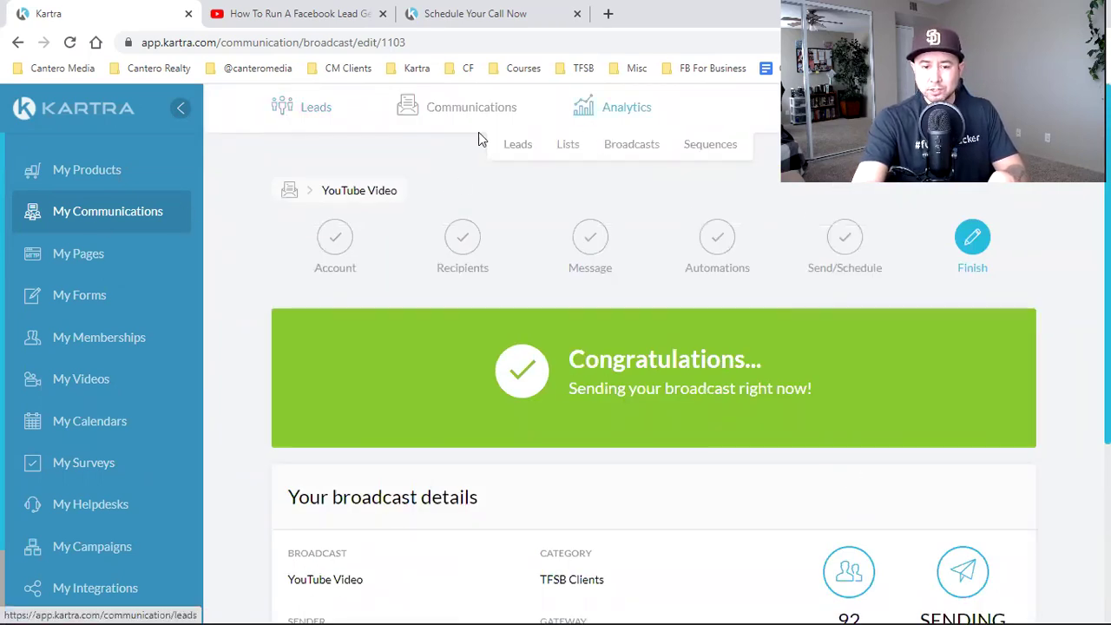
pyautogui.click(625, 156)
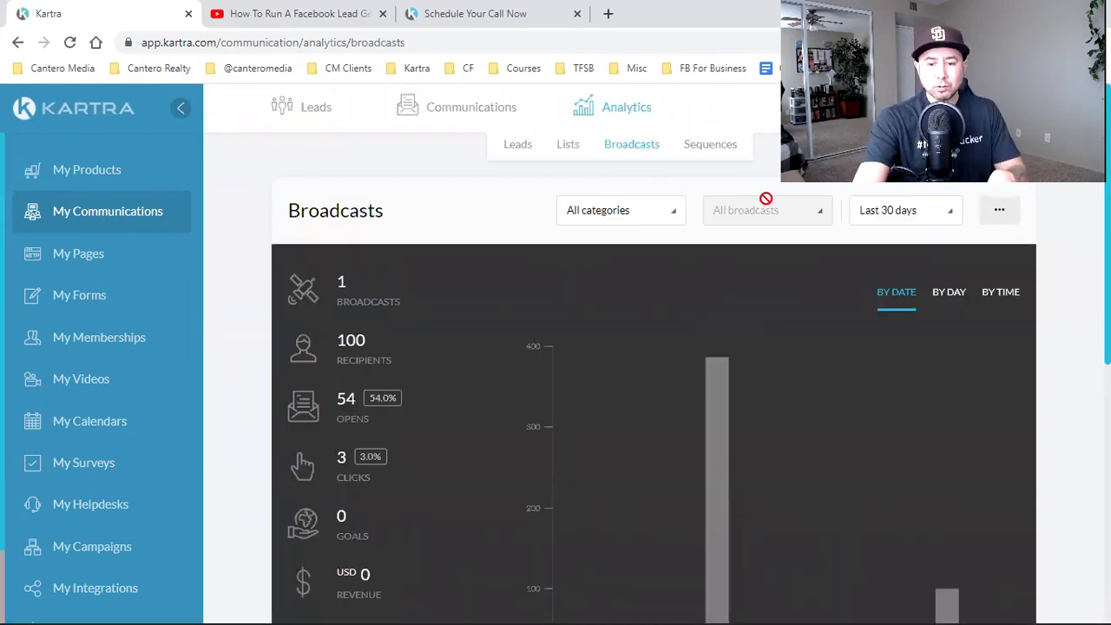
# Set the broadcast analytics date filter to Today and review the table.
pyautogui.click(878, 209)
pyautogui.click(890, 271)
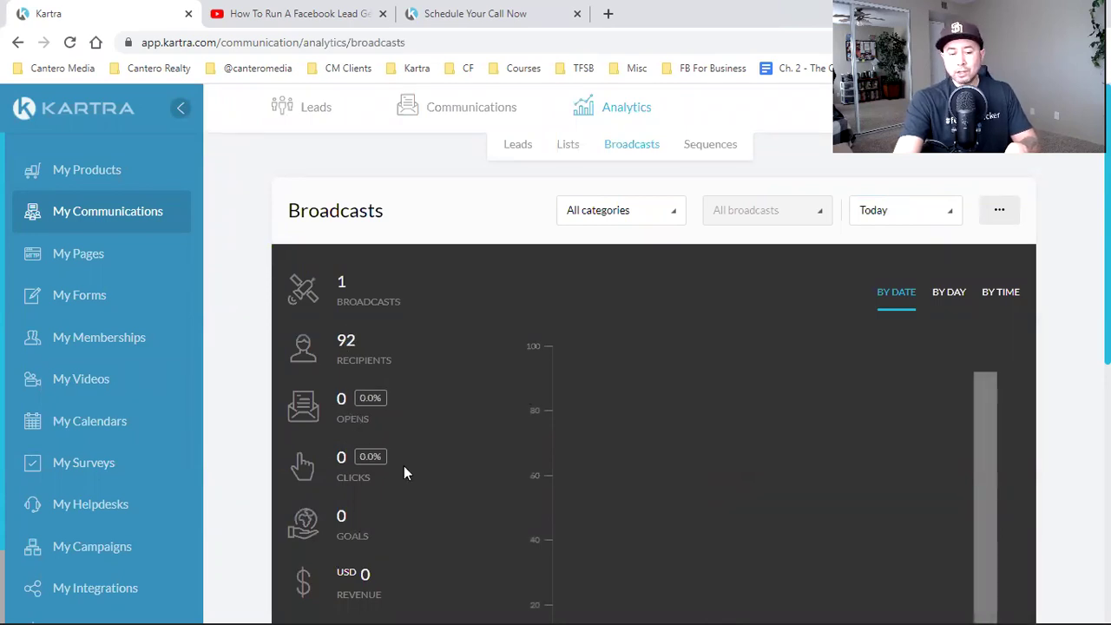
pyautogui.scroll(-5, 403, 465)
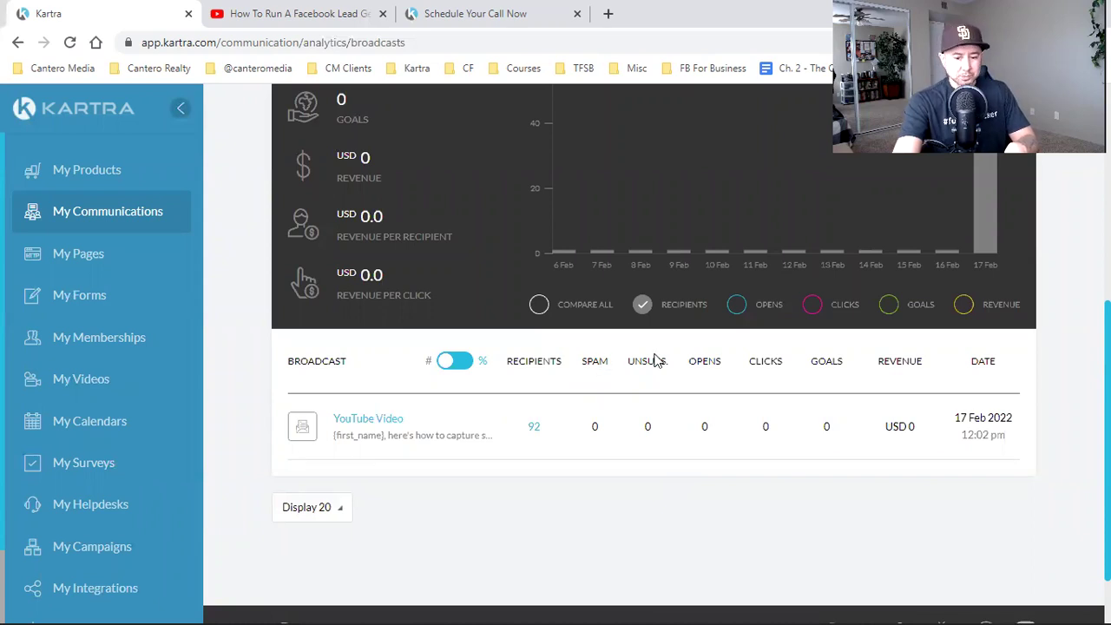
pyautogui.scroll(5, 628, 491)
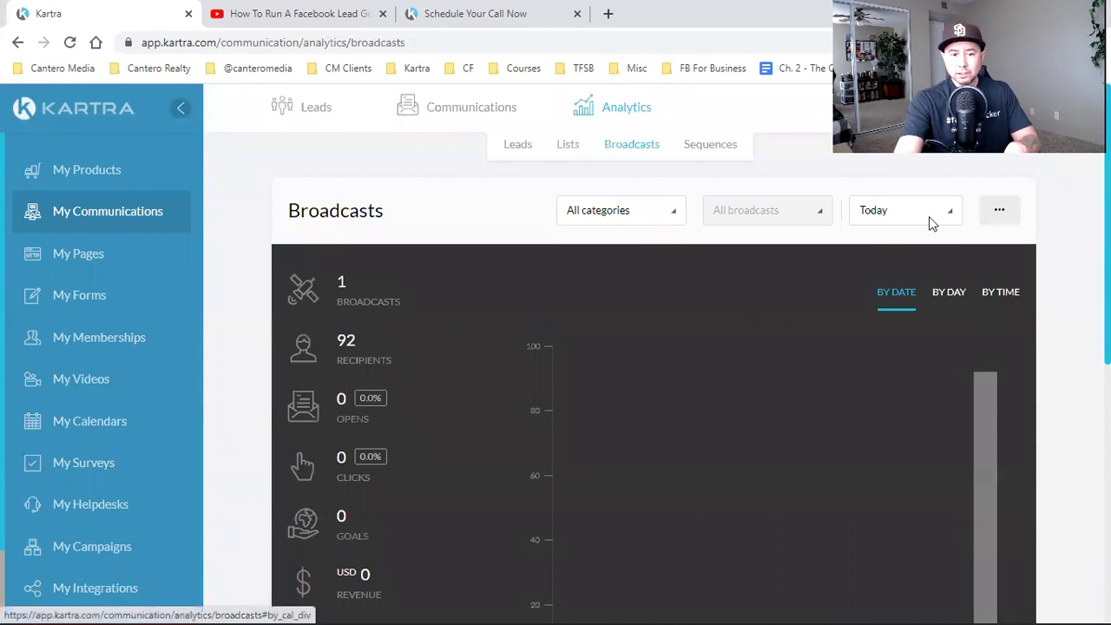
# Reload broadcast analytics, filter to Today again, and check YouTube Video: 92 recipients, 2 opens, 0 clicks.
pyautogui.click(709, 145)
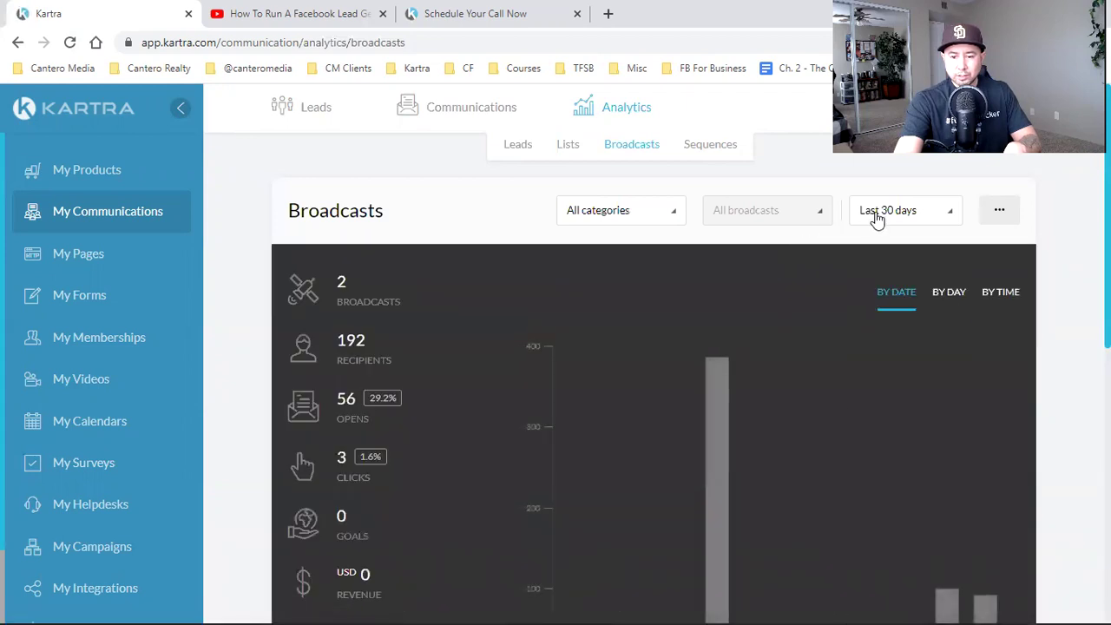
pyautogui.click(873, 218)
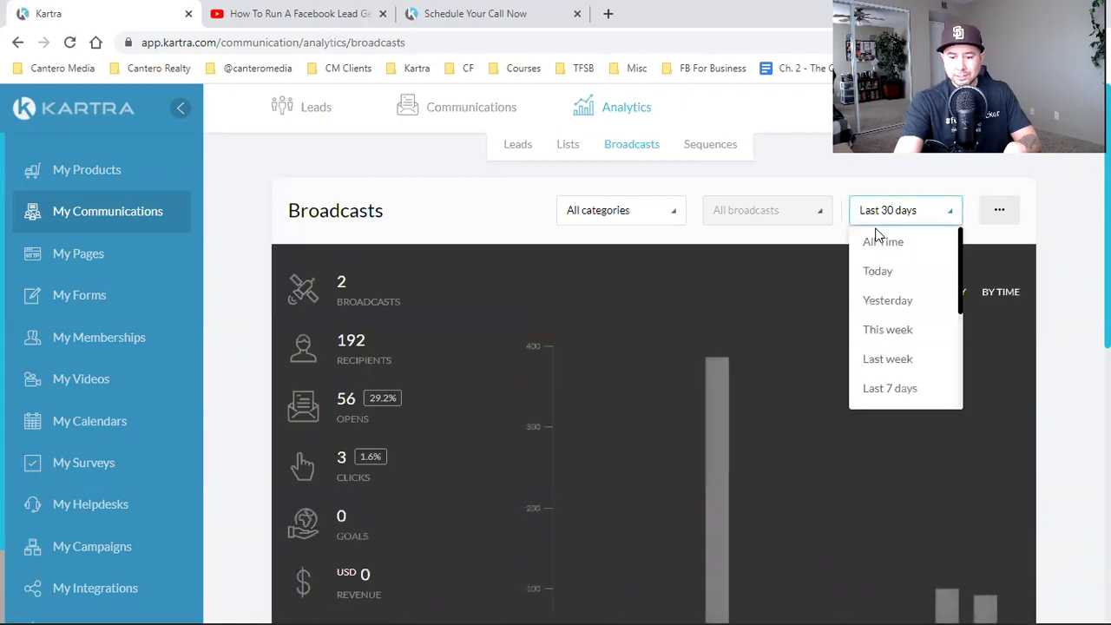
pyautogui.click(898, 272)
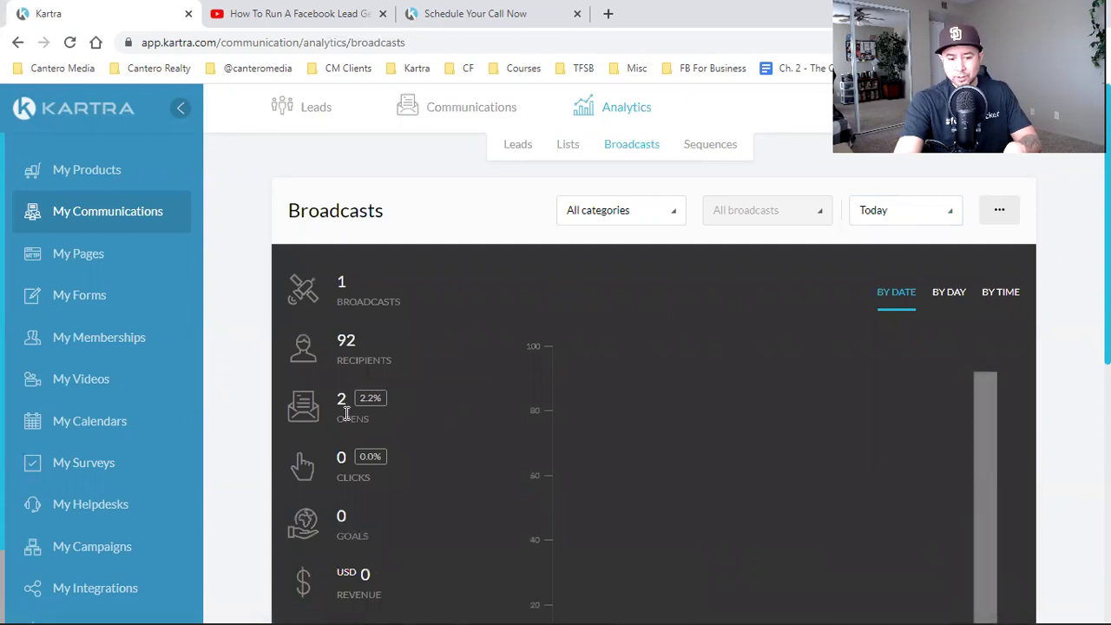
pyautogui.scroll(-4, 437, 465)
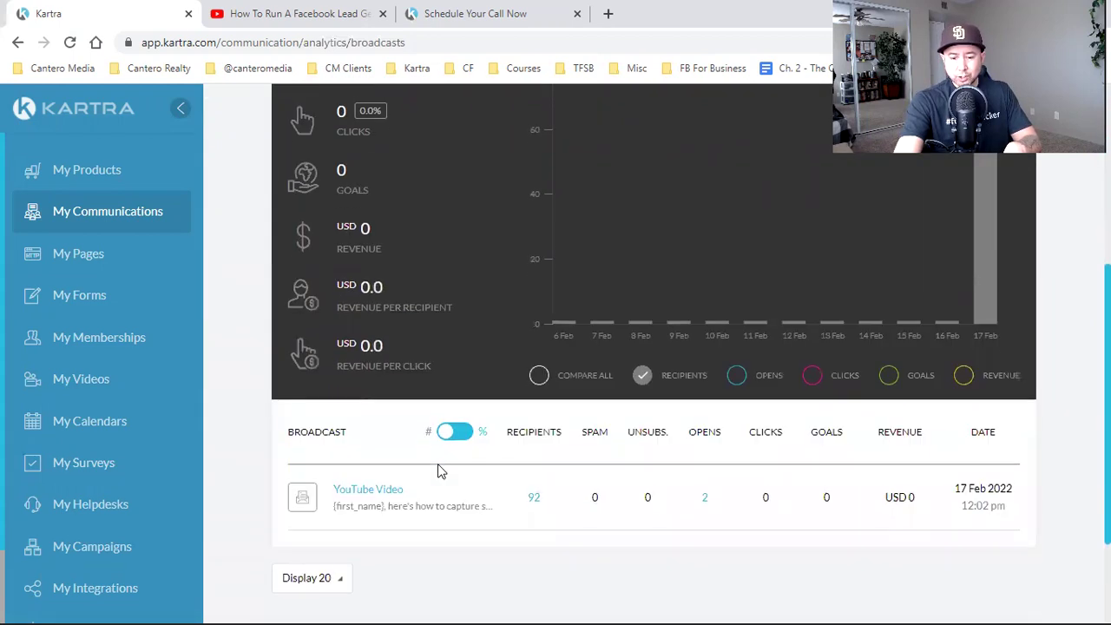
pyautogui.scroll(-1, 440, 472)
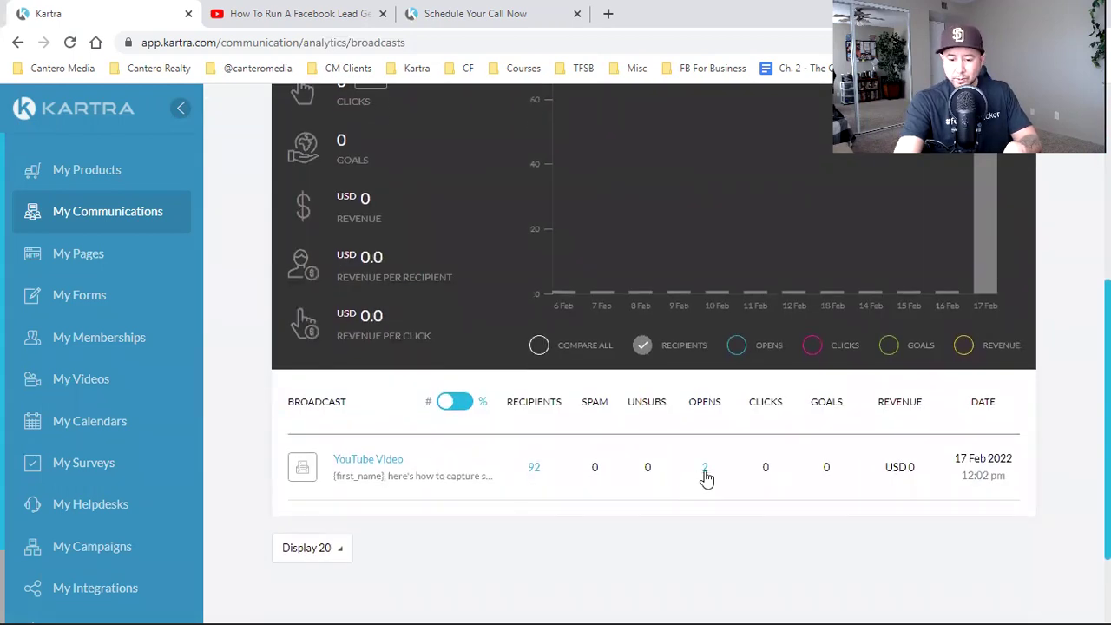
pyautogui.doubleClick(765, 467)
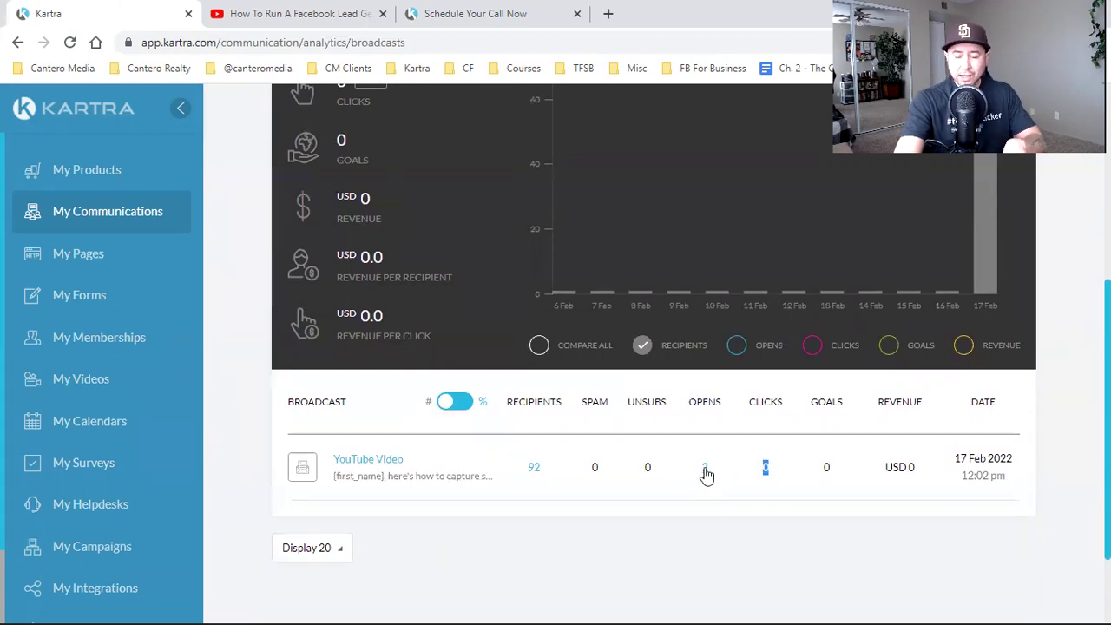